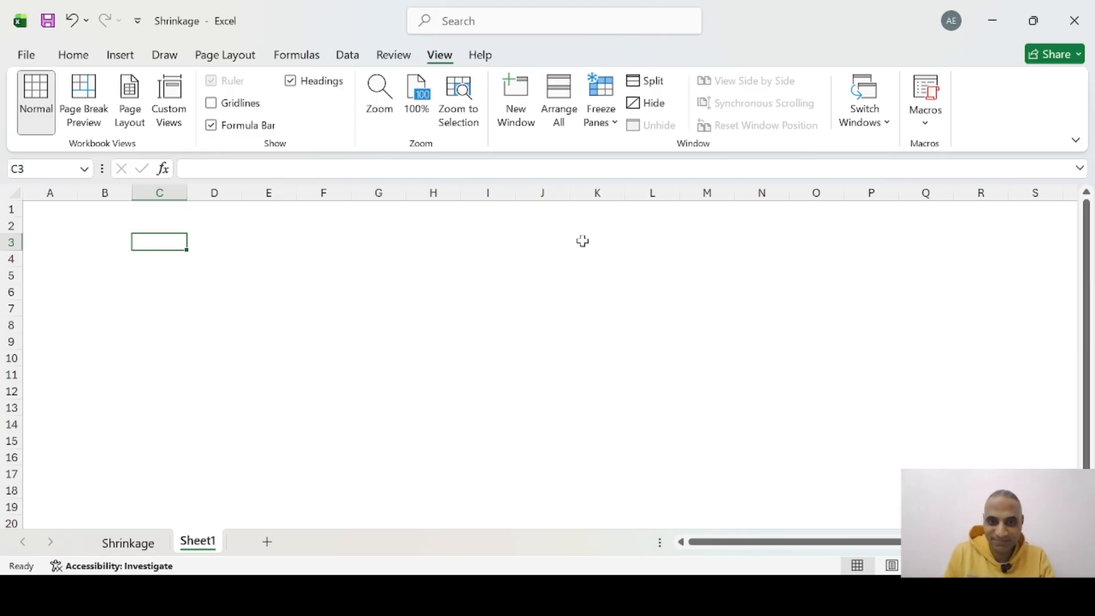
Step: Enter the heading "Labor law" in cell J2 and the label "Annual Leave" in K2
click(532, 227)
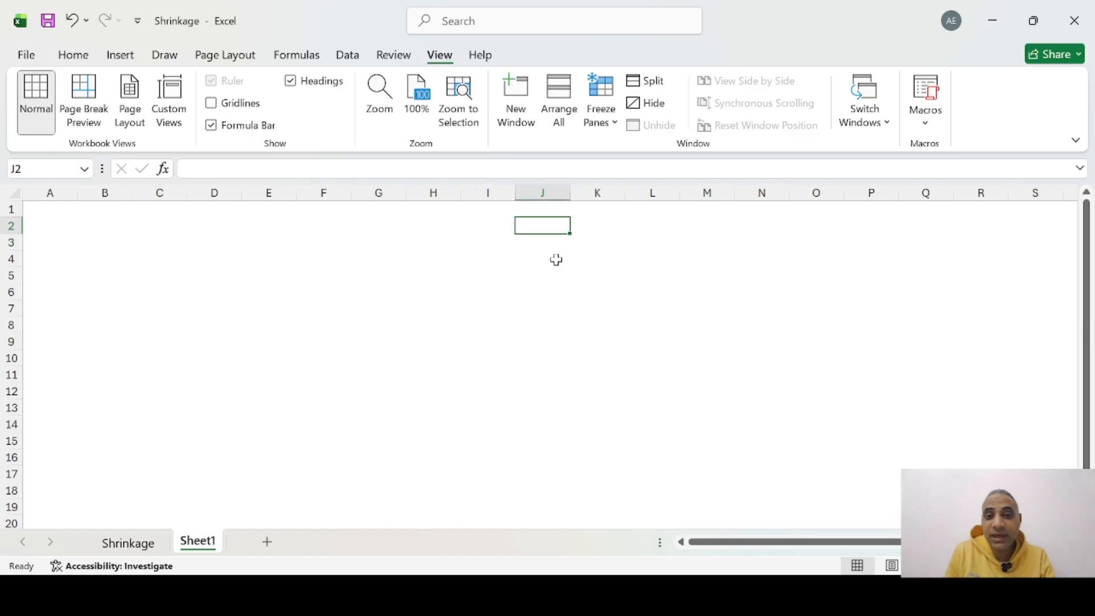
text(Labo)
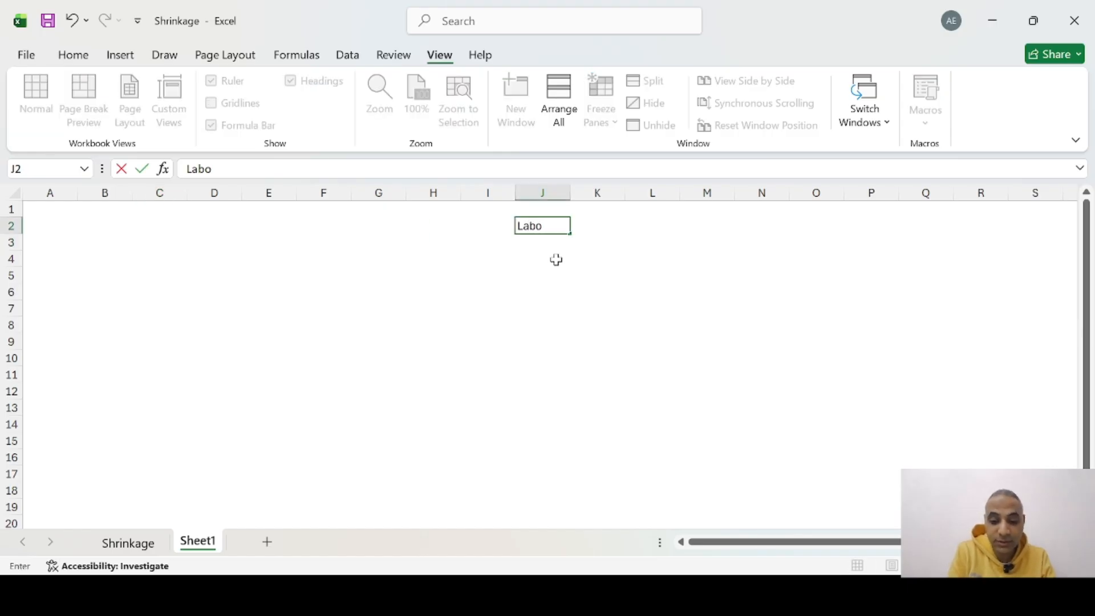
text(r law)
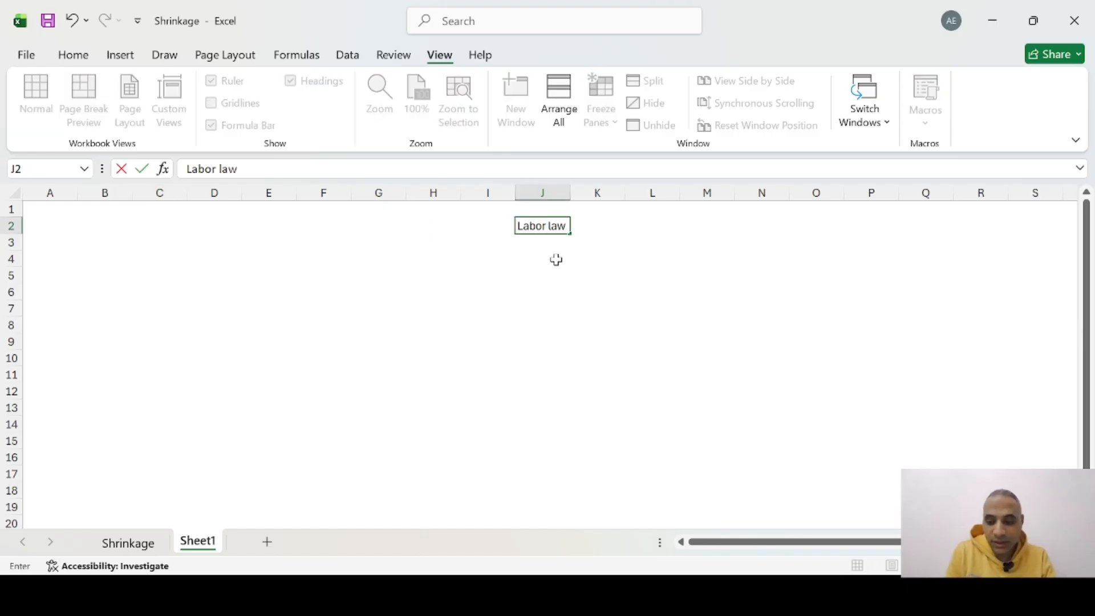
key(Tab)
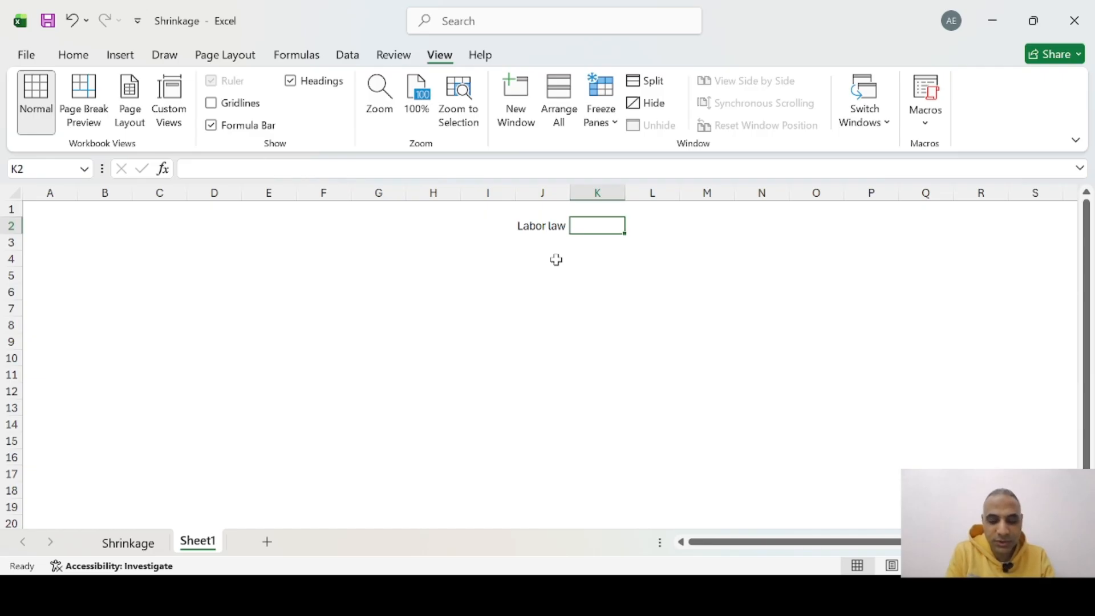
text(Annlau)
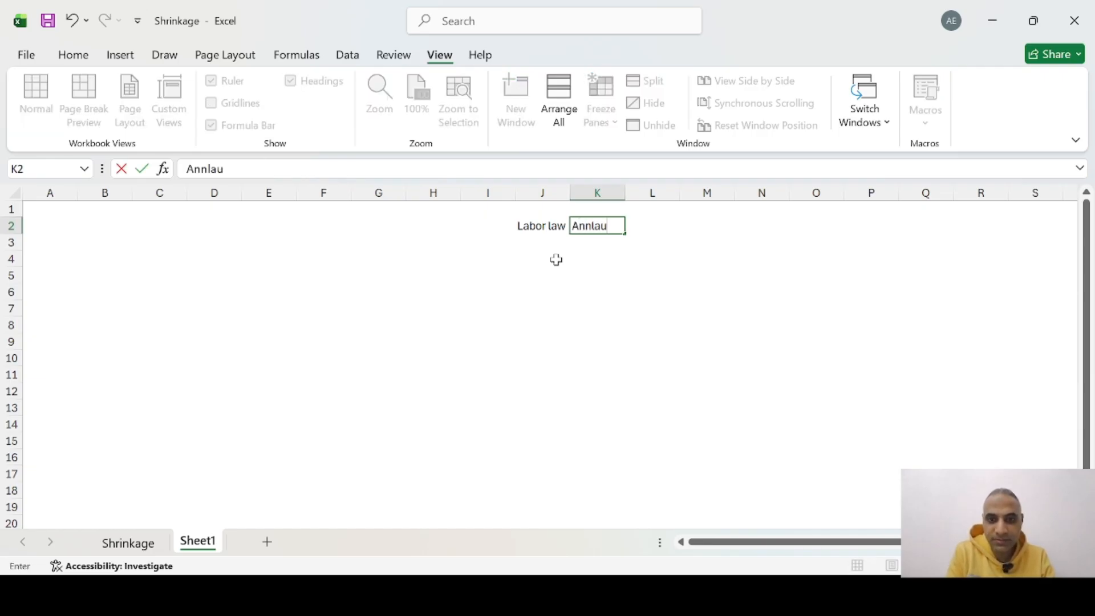
key(BackSpace)
key(BackSpace)
key(BackSpace)
text(ual Leave)
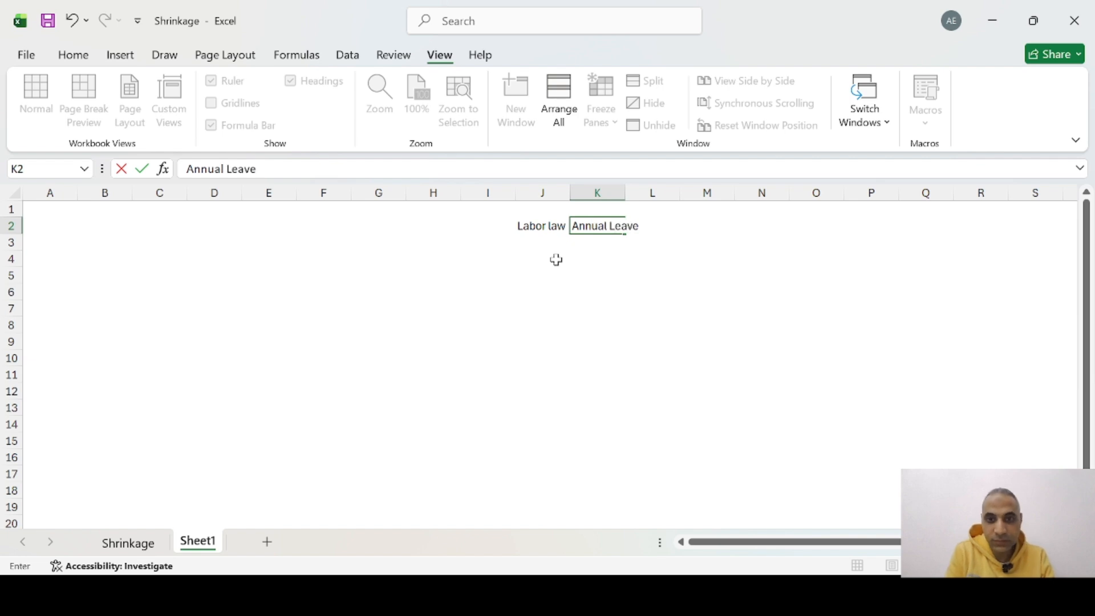
key(Tab)
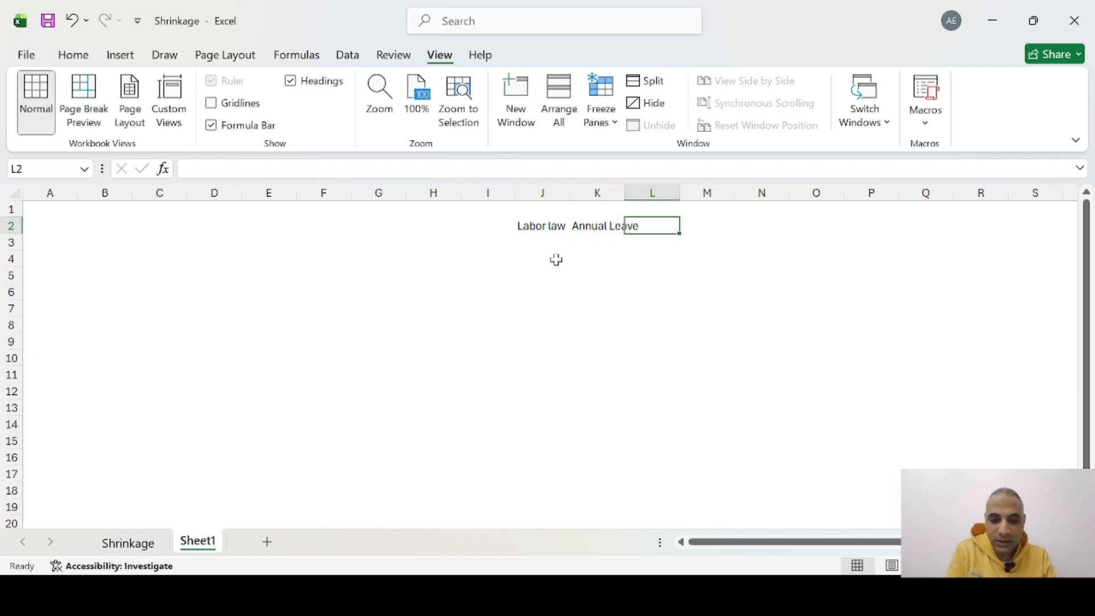
text(10 days)
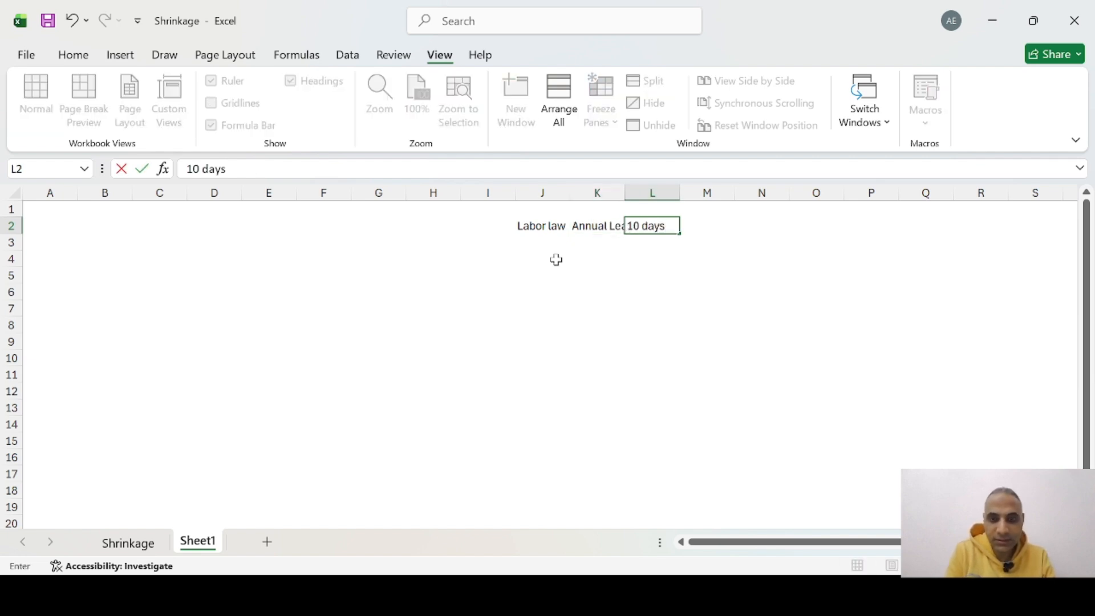
key(BackSpace)
key(BackSpace)
key(BackSpace)
key(BackSpace)
key(BackSpace)
key(BackSpace)
key(BackSpace)
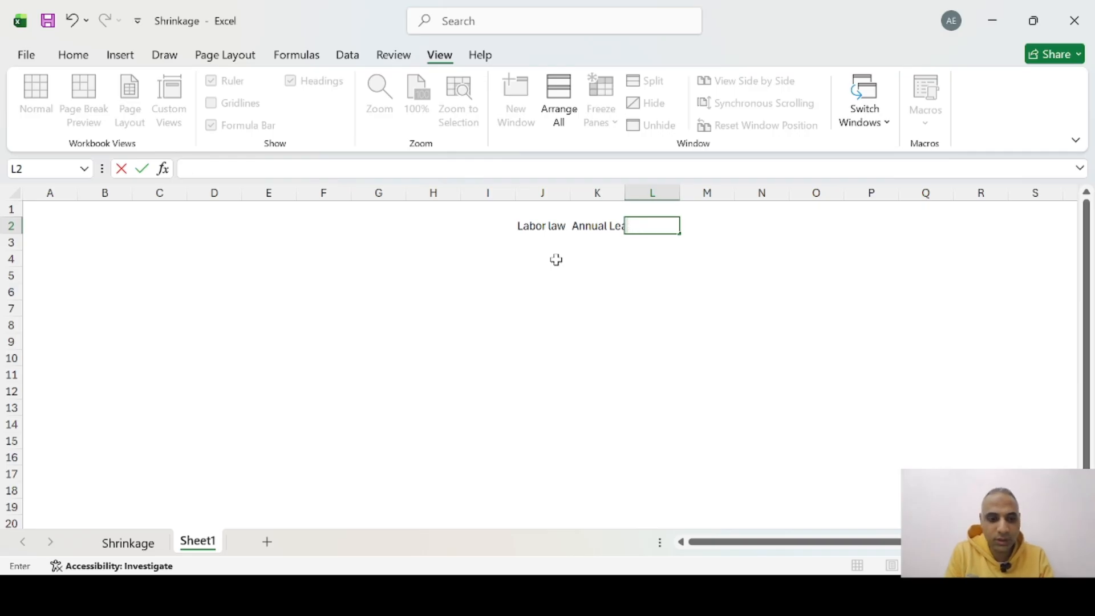
Step: Enter "23 Days" in L2 as the annual leave allowance
text(23)
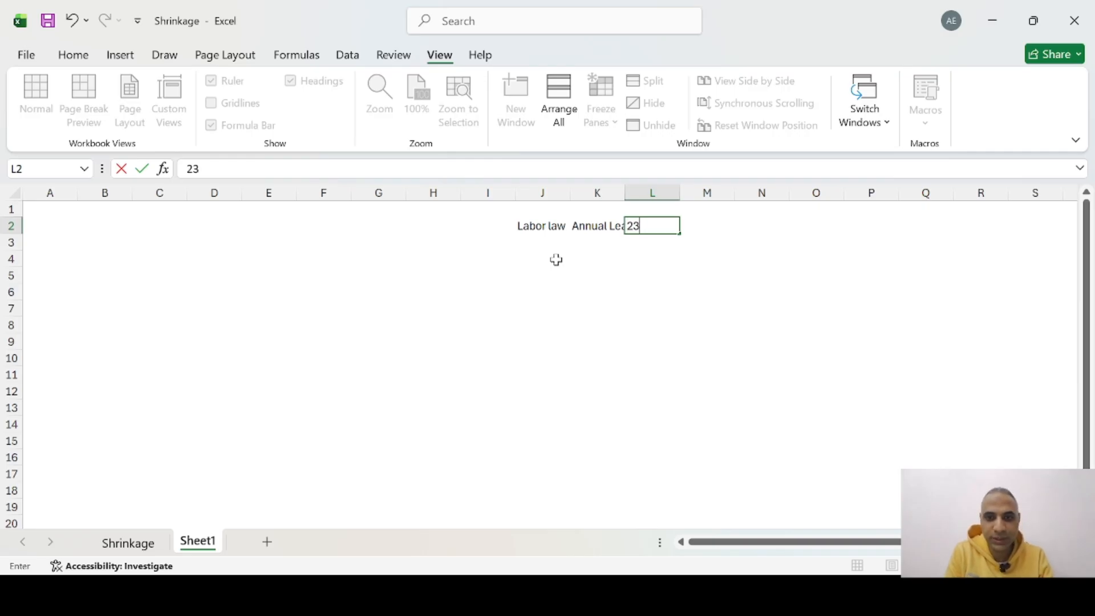
text( Days)
key(Return)
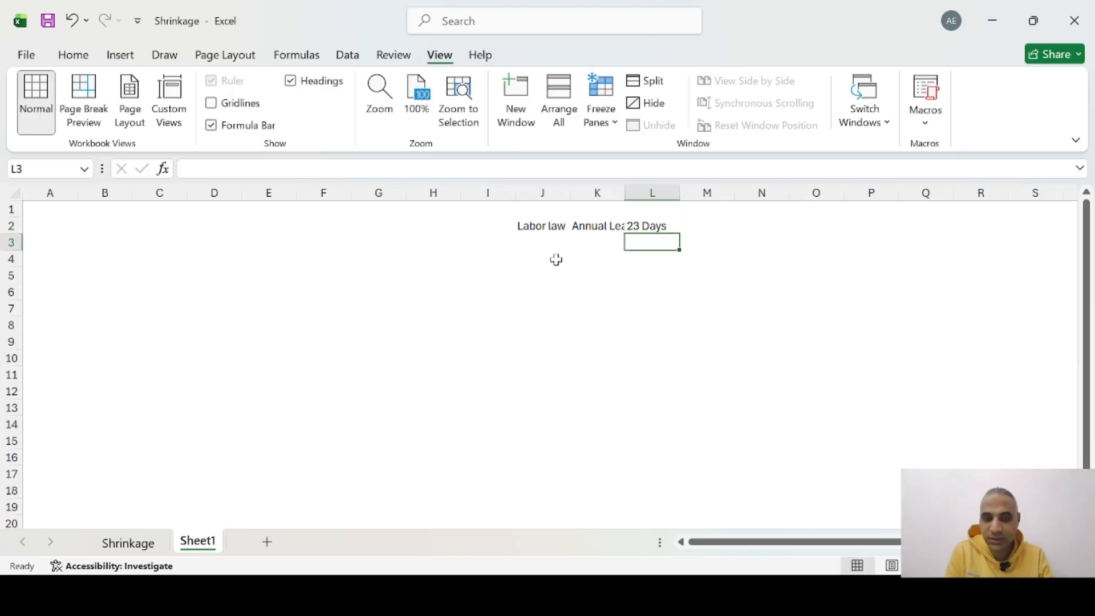
Step: Add a "Narional Holidays" entry in K3 with "12 Days" in L3
key(Left)
text(Nario)
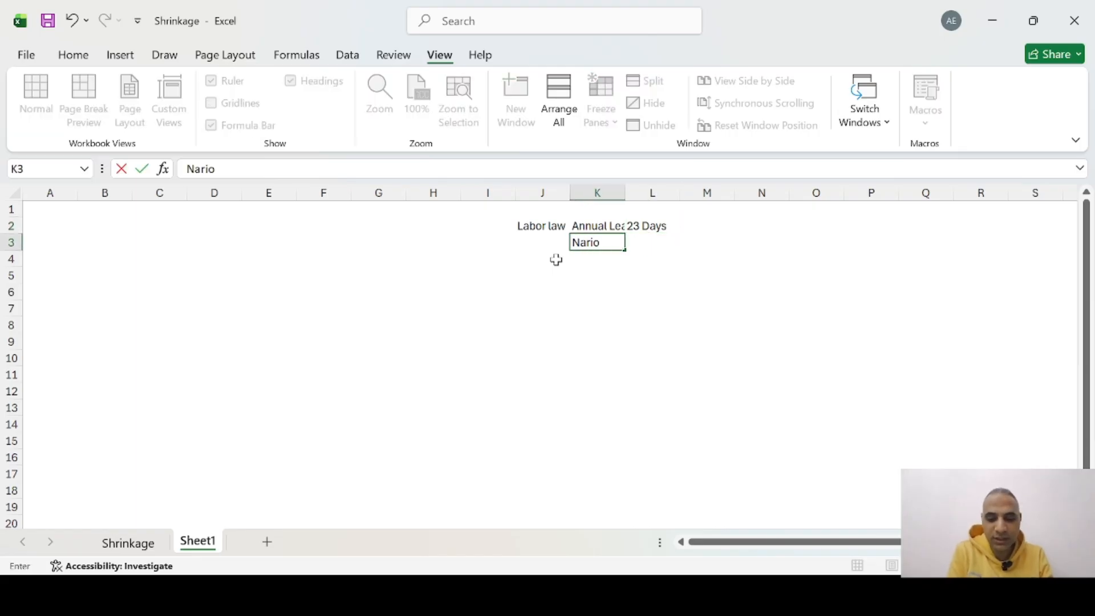
text(nal Holida)
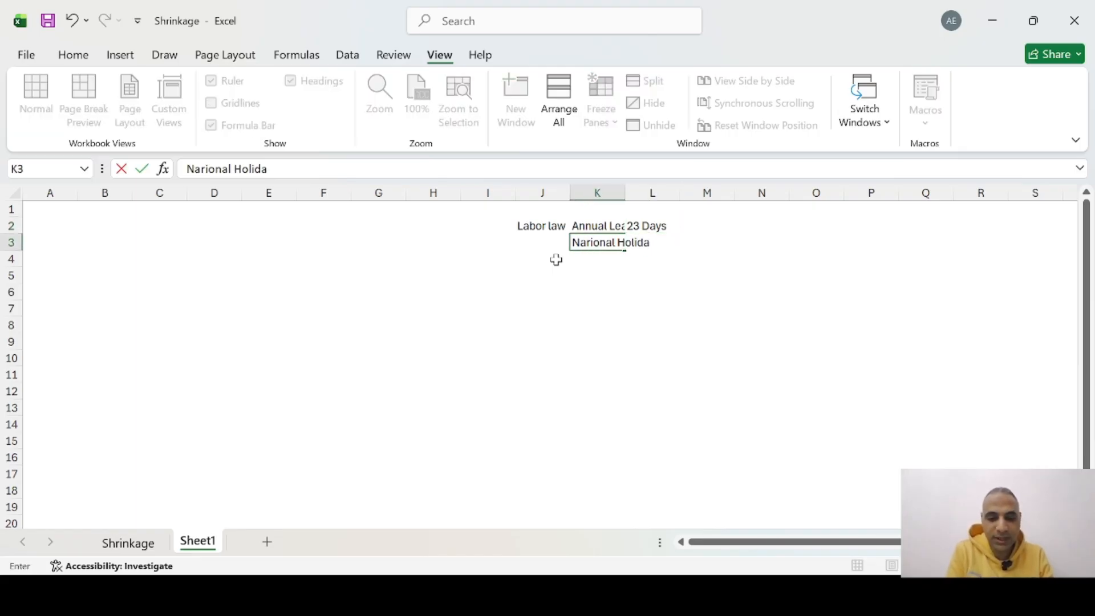
text(ys)
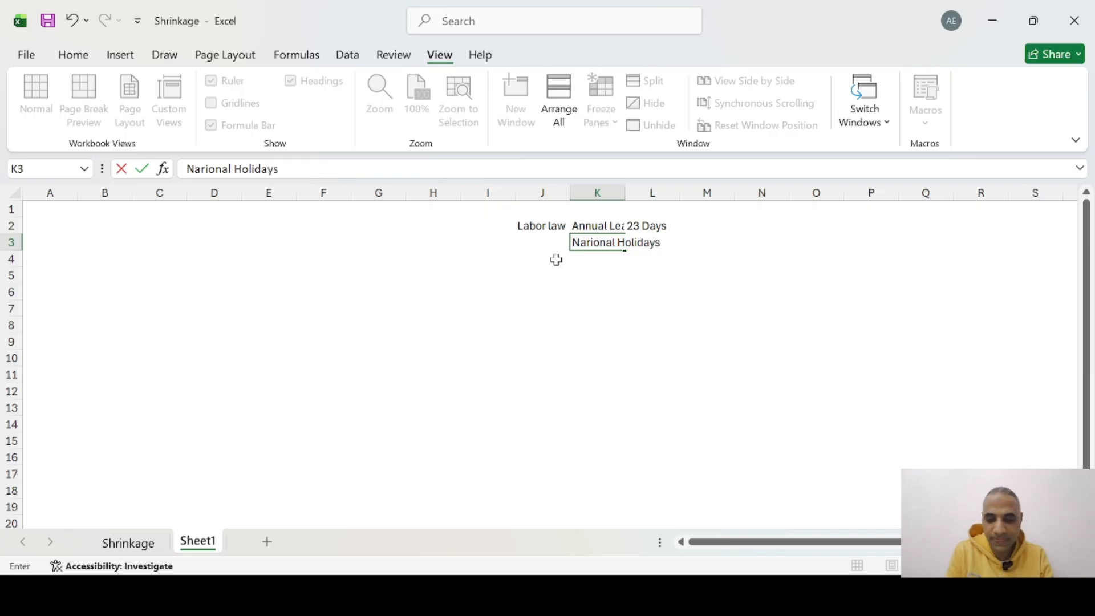
key(Right)
text(12)
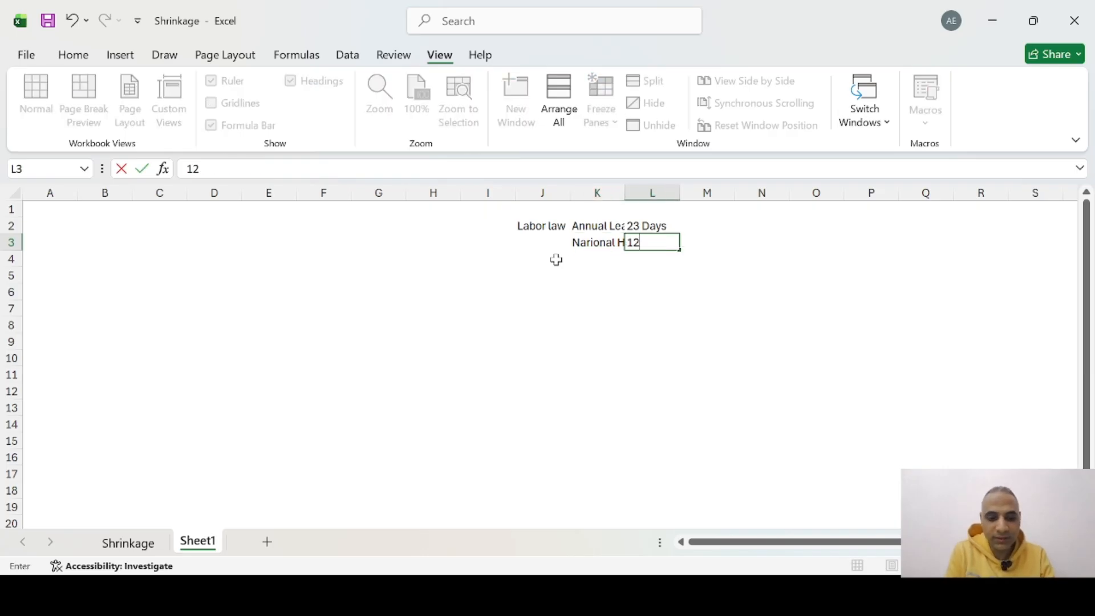
text( Days)
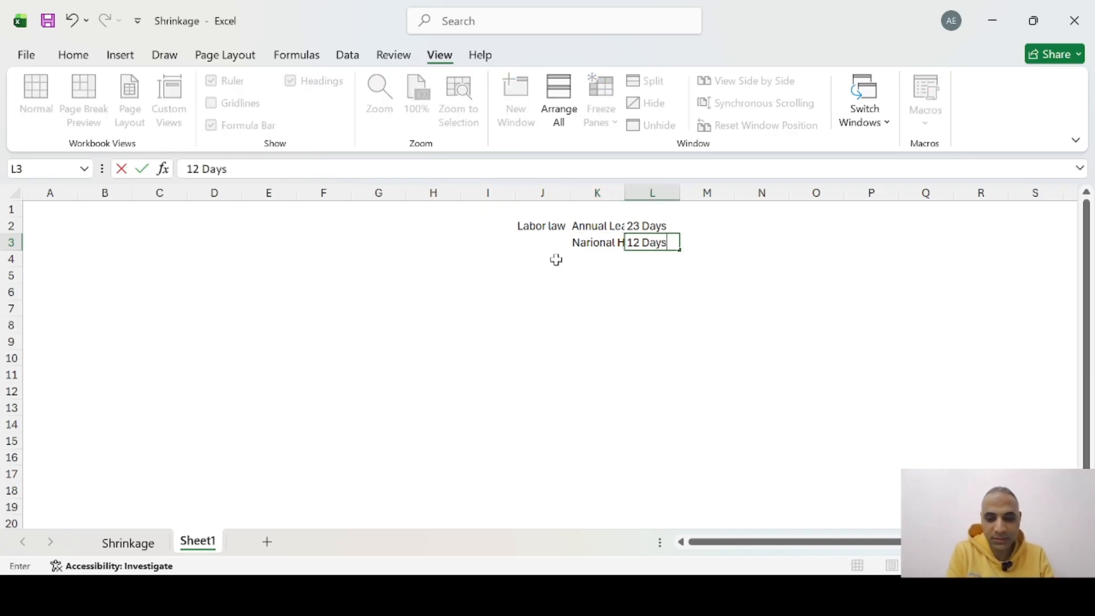
key(Return)
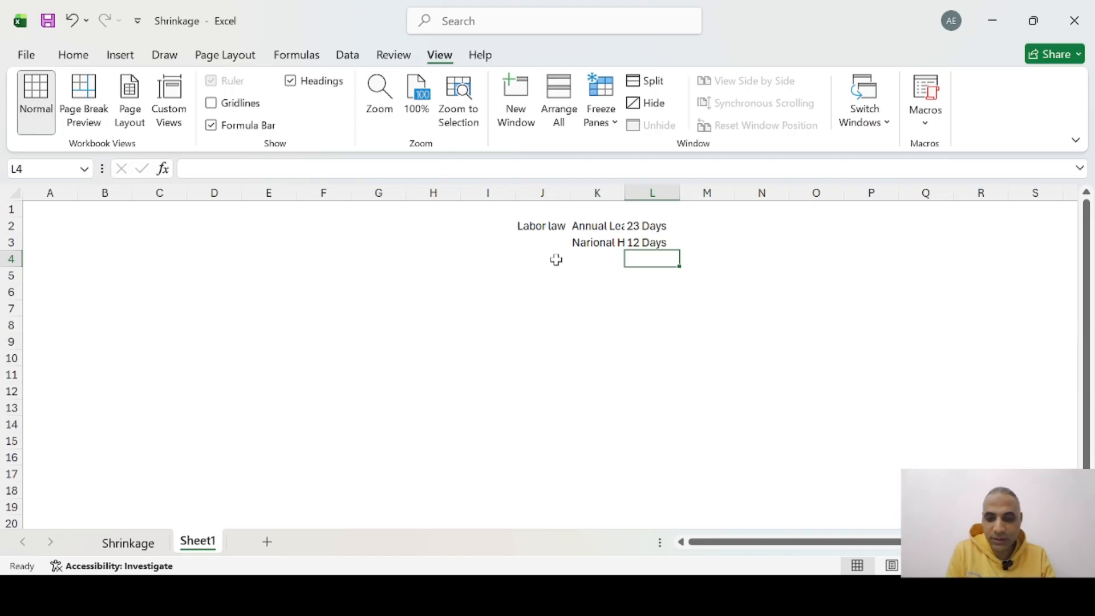
Step: Add a "Casual Days" entry in K4 with "7 Days" in L4
key(Left)
text(Casual)
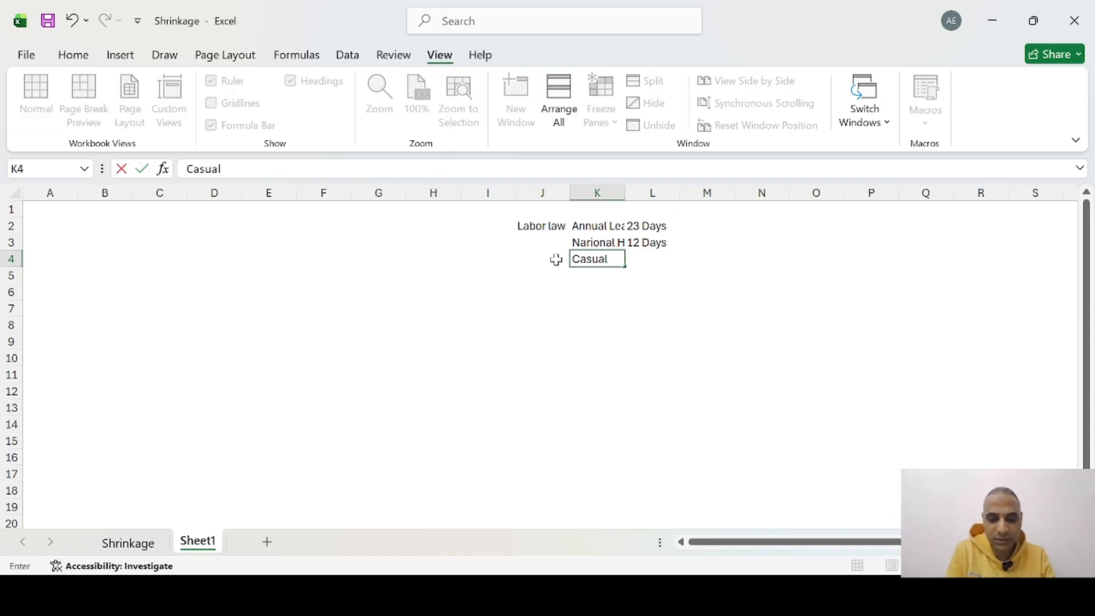
text( Days)
key(Tab)
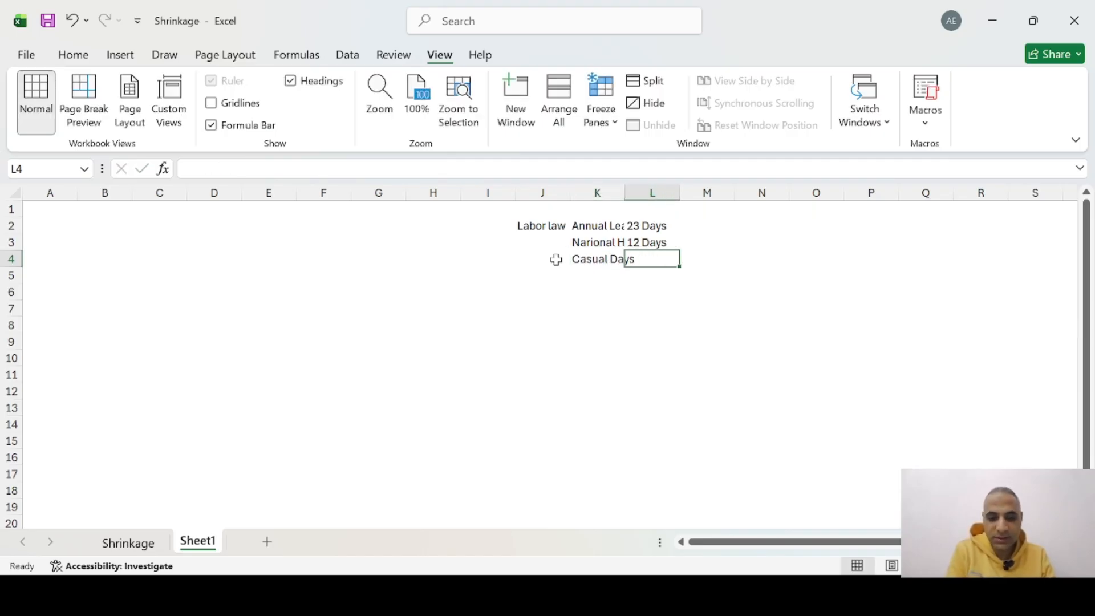
text(7 Days)
key(Return)
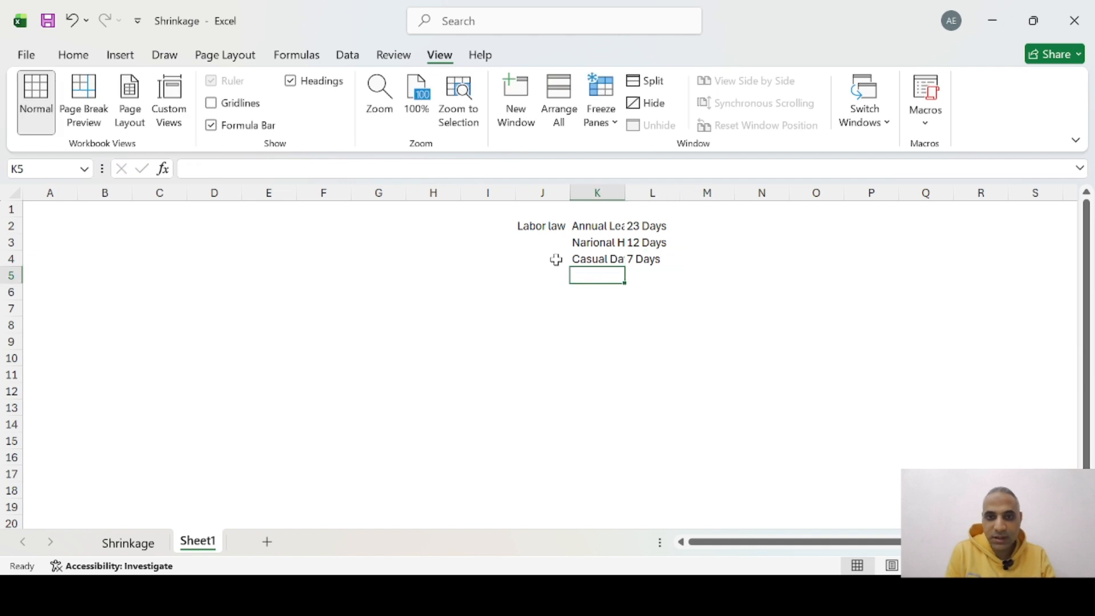
Step: Widen columns J, K and L so the leave labels are fully readable
double_click(680, 193)
drag(625, 194, 678, 197)
double_click(671, 194)
drag(570, 192, 747, 260)
click(735, 224)
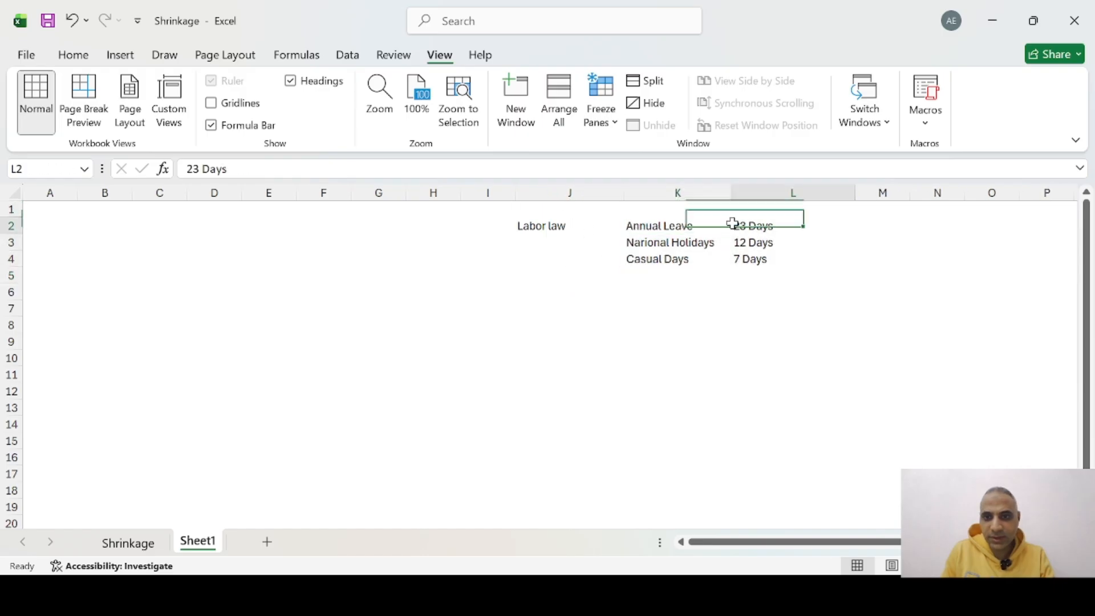
Step: Add a "Sick" entry in K5 with "6 Days" in L5
click(690, 226)
key(Right)
key(Down)
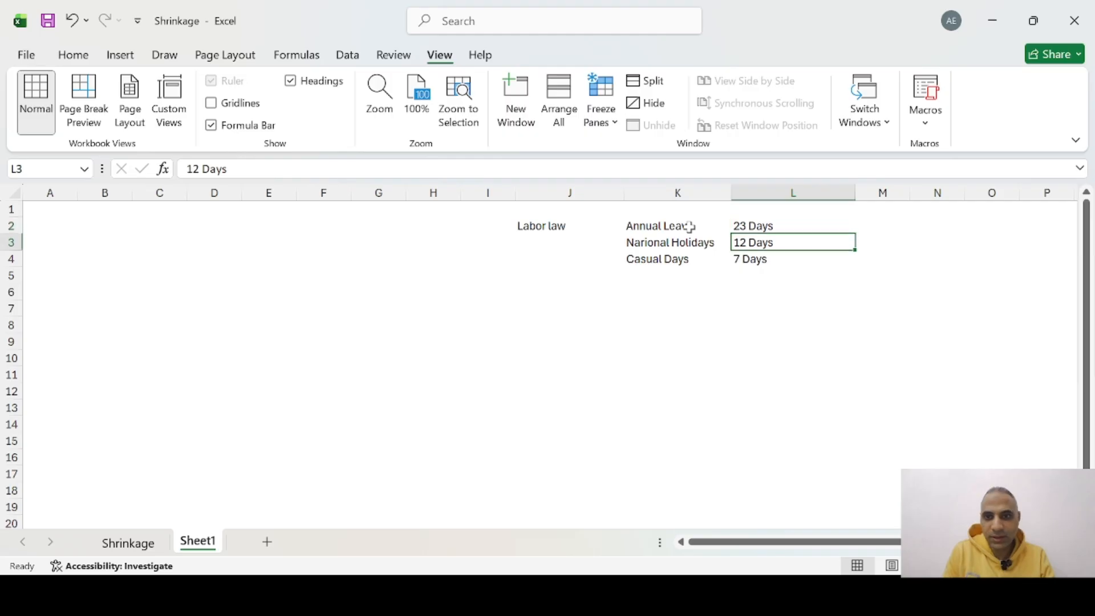
key(Down)
key(Left)
key(Down)
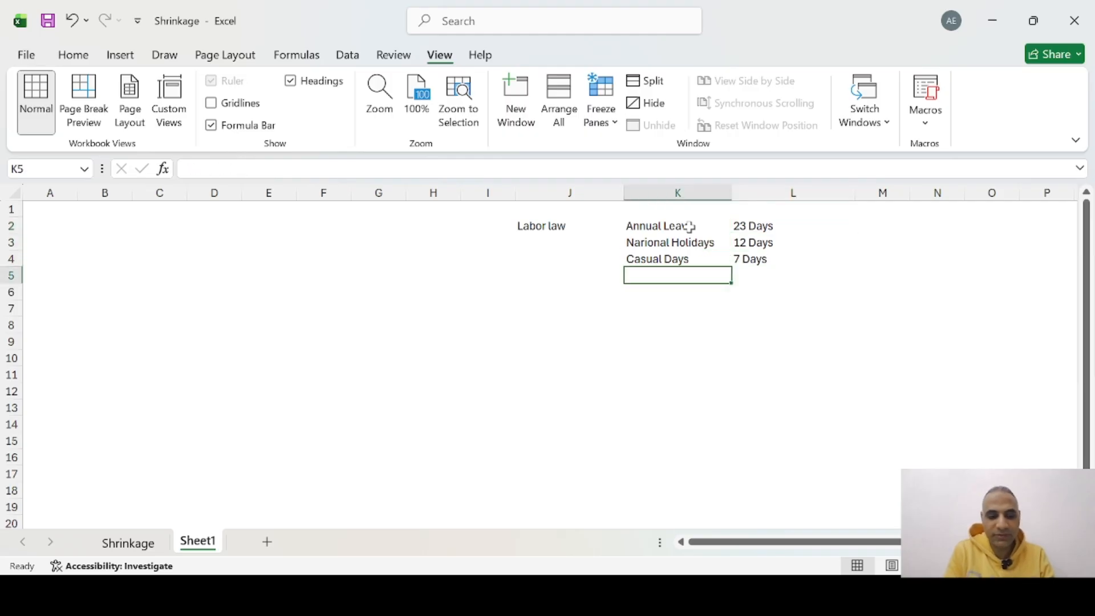
text(Sick)
key(Right)
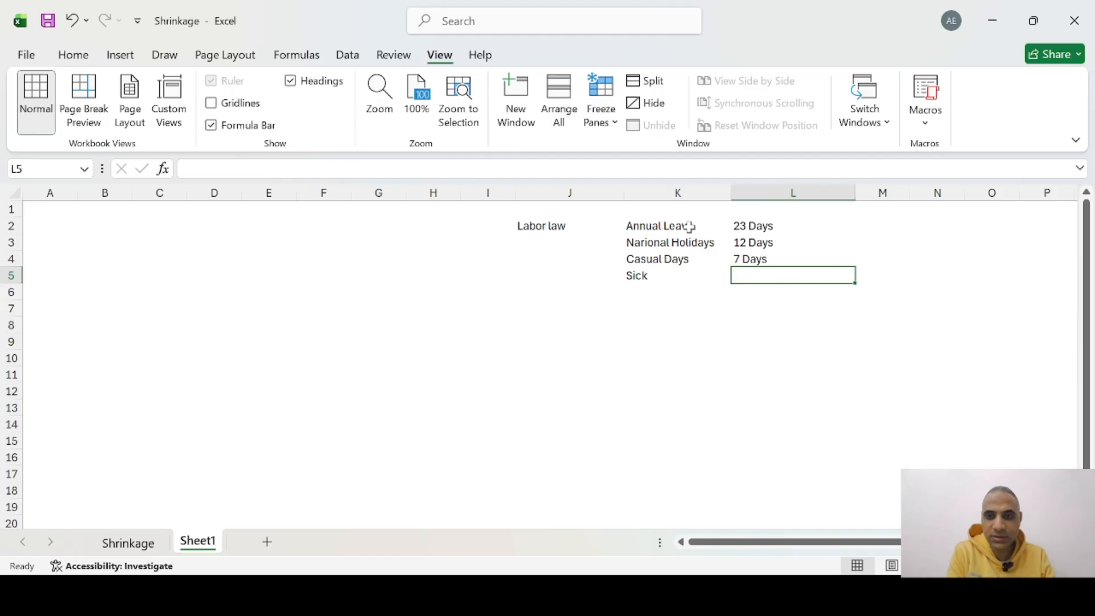
text(6 Days)
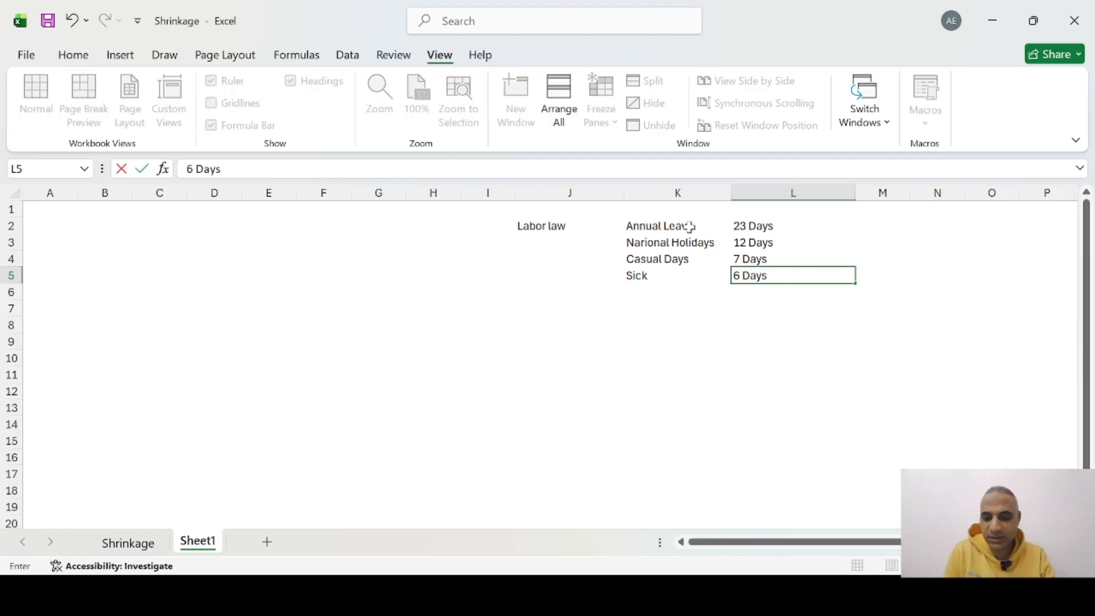
key(Return)
click(757, 223)
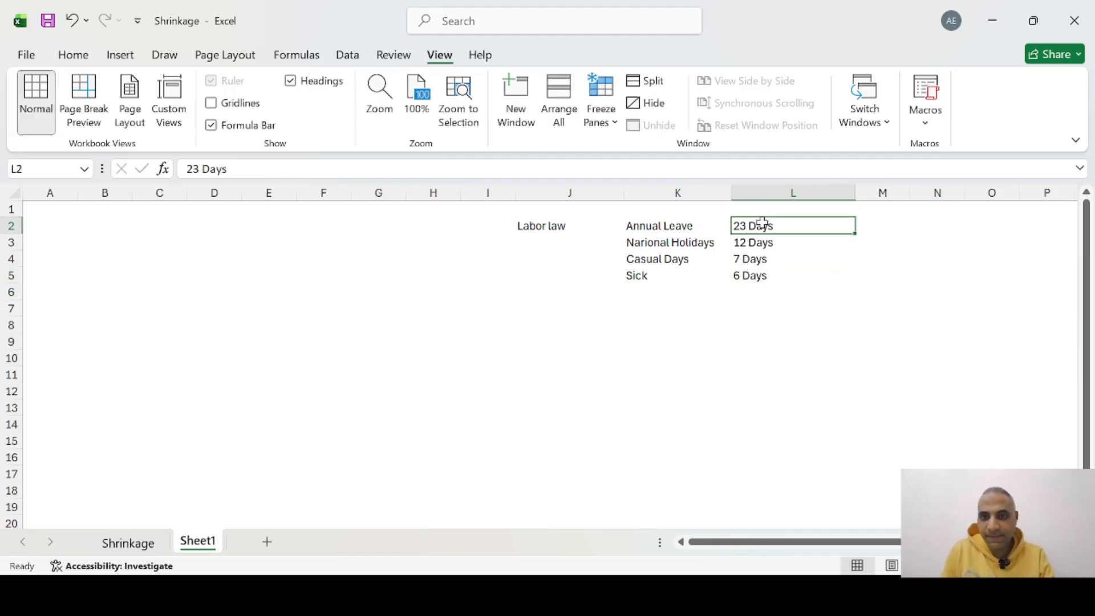
drag(536, 226, 755, 276)
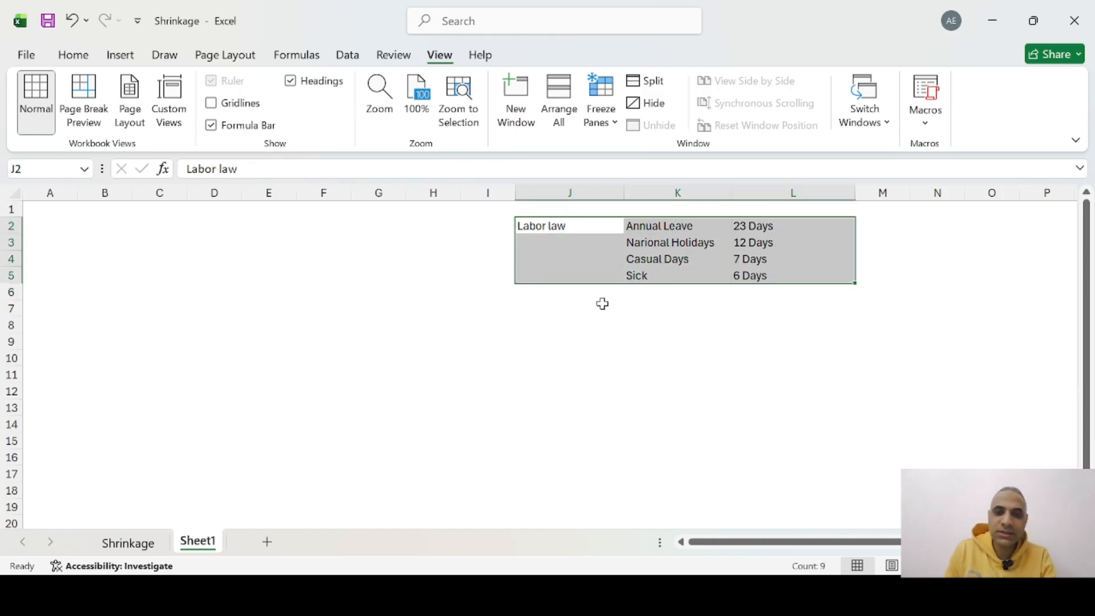
Step: Enter "Shift Length" in row 7 with "8 Hours" in L7, and move its label from J7 to K7
click(536, 307)
text(Shif)
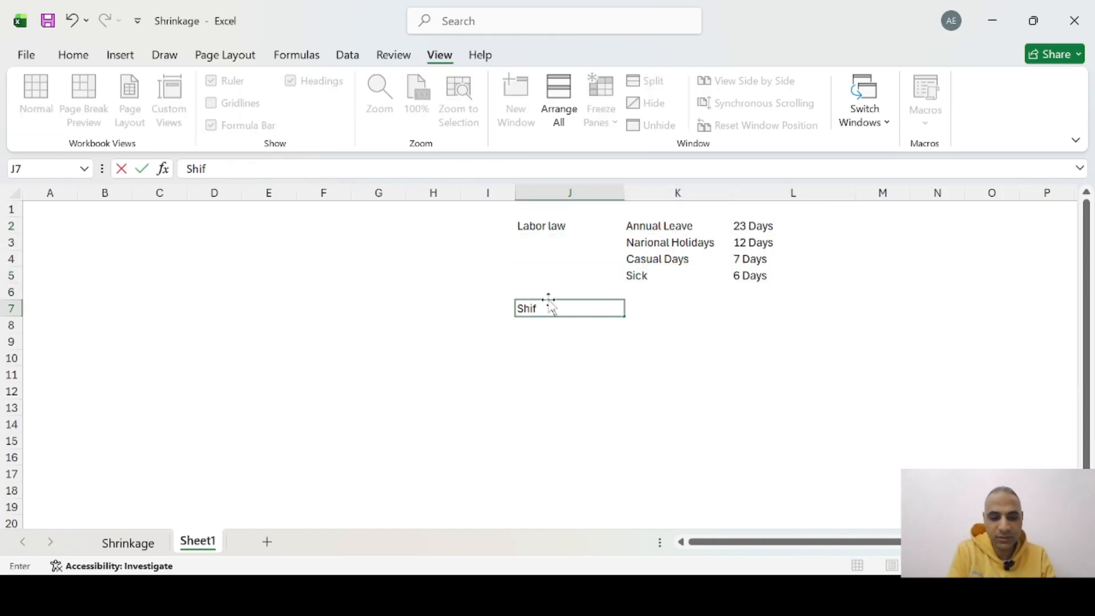
text(t Length)
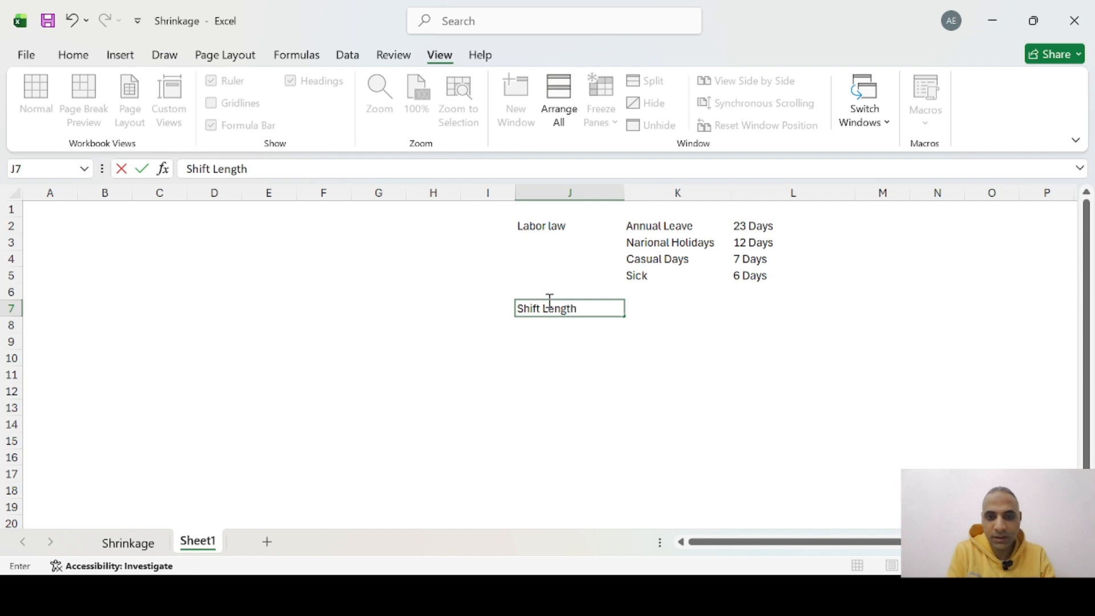
key(Tab)
key(Tab)
text(8)
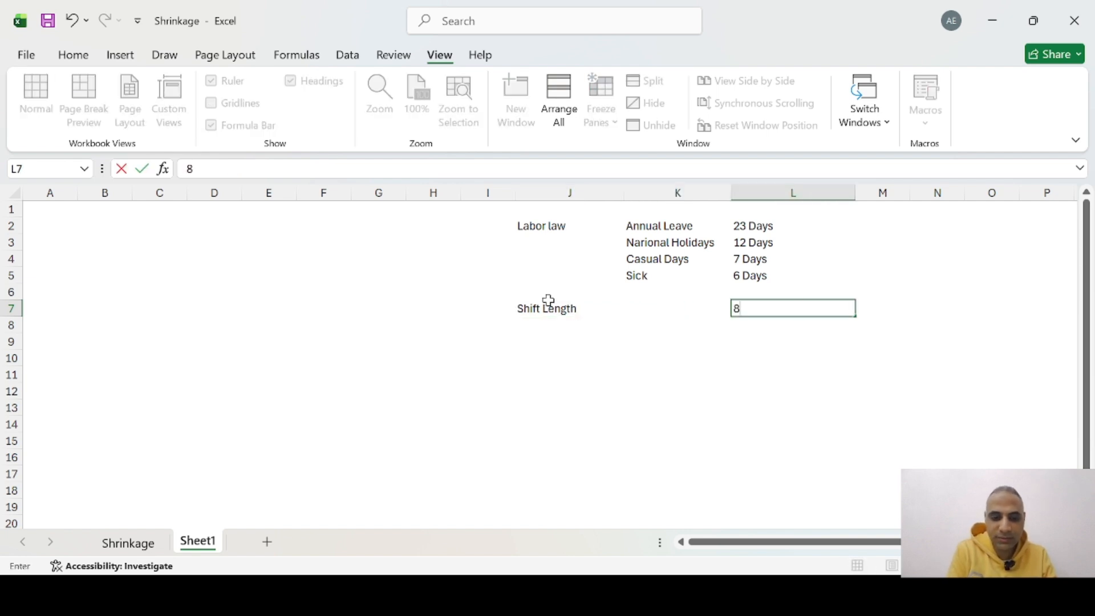
text( Hours)
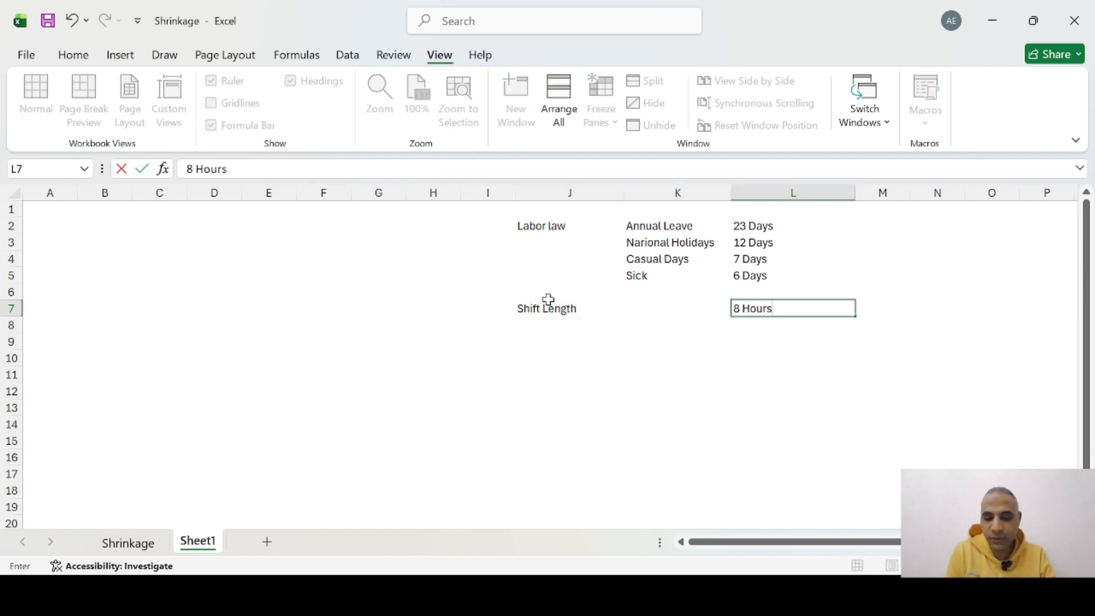
click(563, 310)
drag(567, 317, 662, 317)
Step: Add a "Team Meeting" entry in K9 with "2 Hours" in L9 and "Month" in M9
click(666, 339)
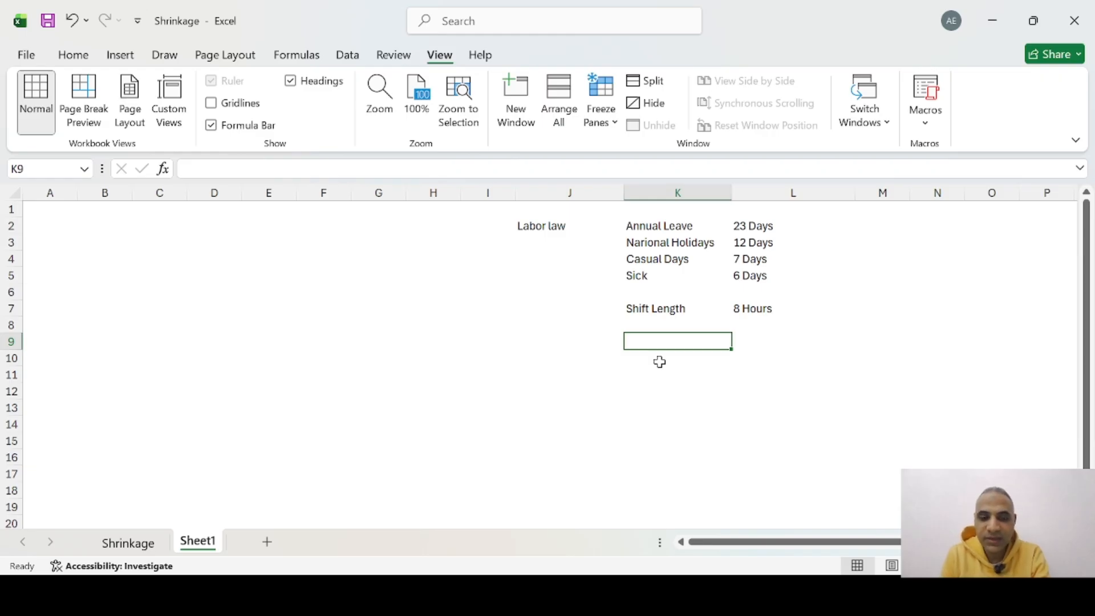
text(Tea)
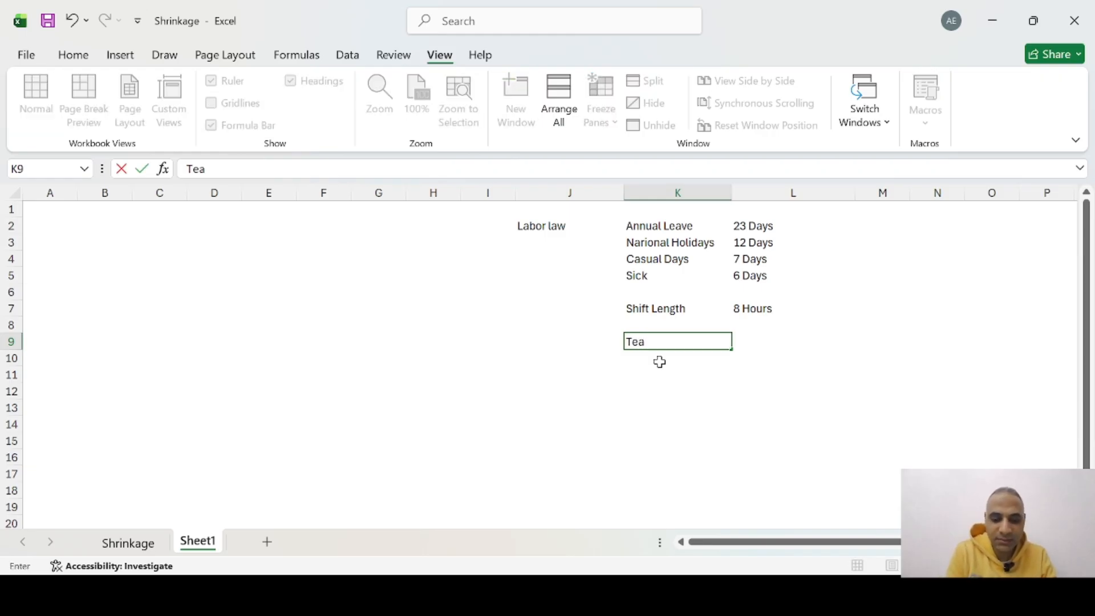
text(m Meeting)
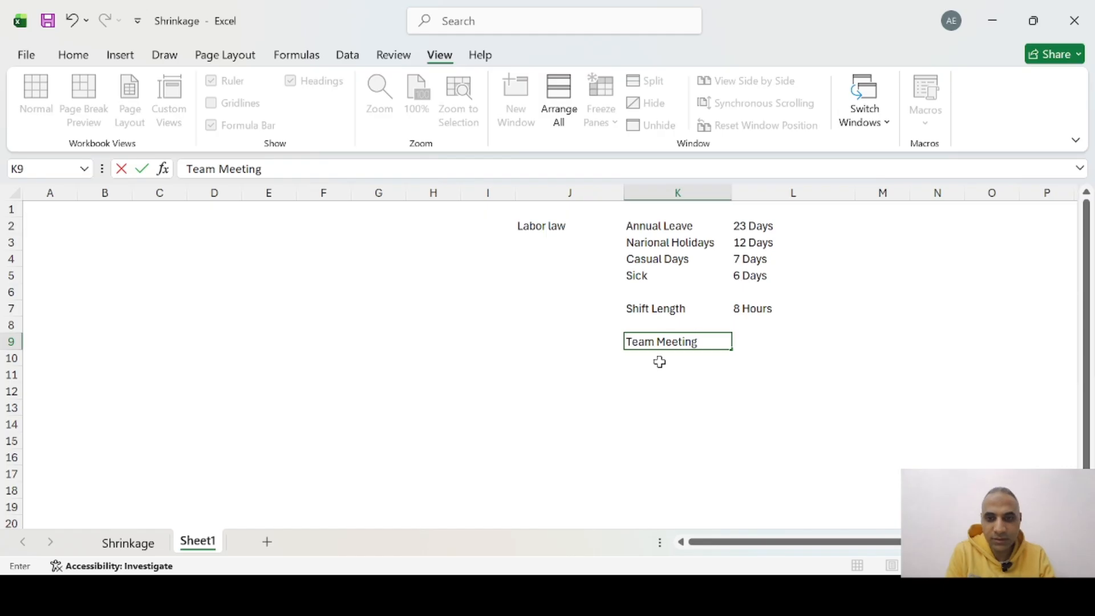
key(Tab)
text(2)
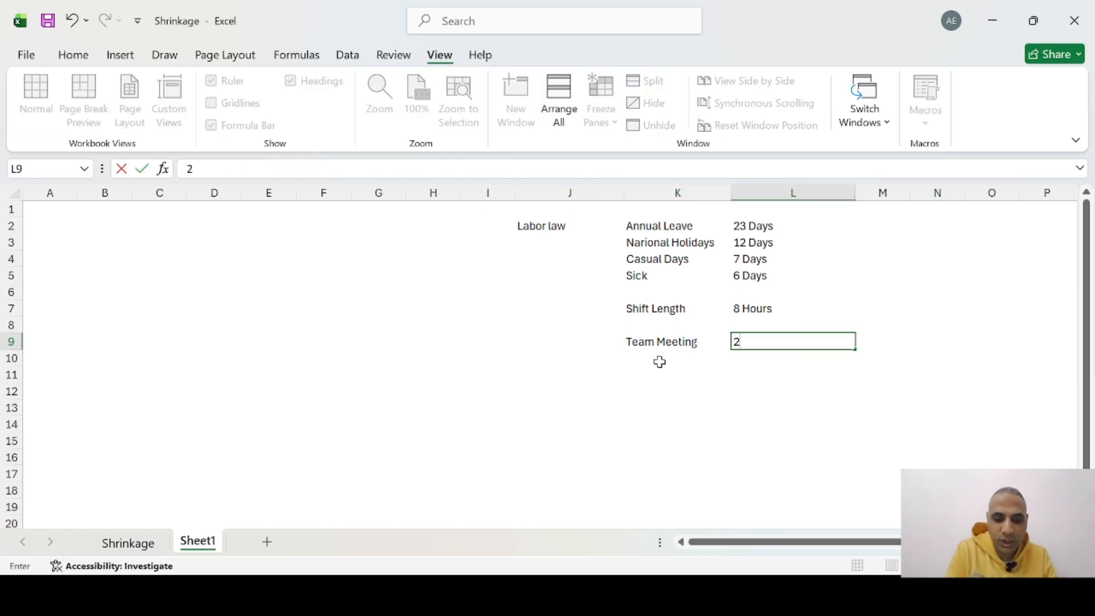
text( Hours)
key(Tab)
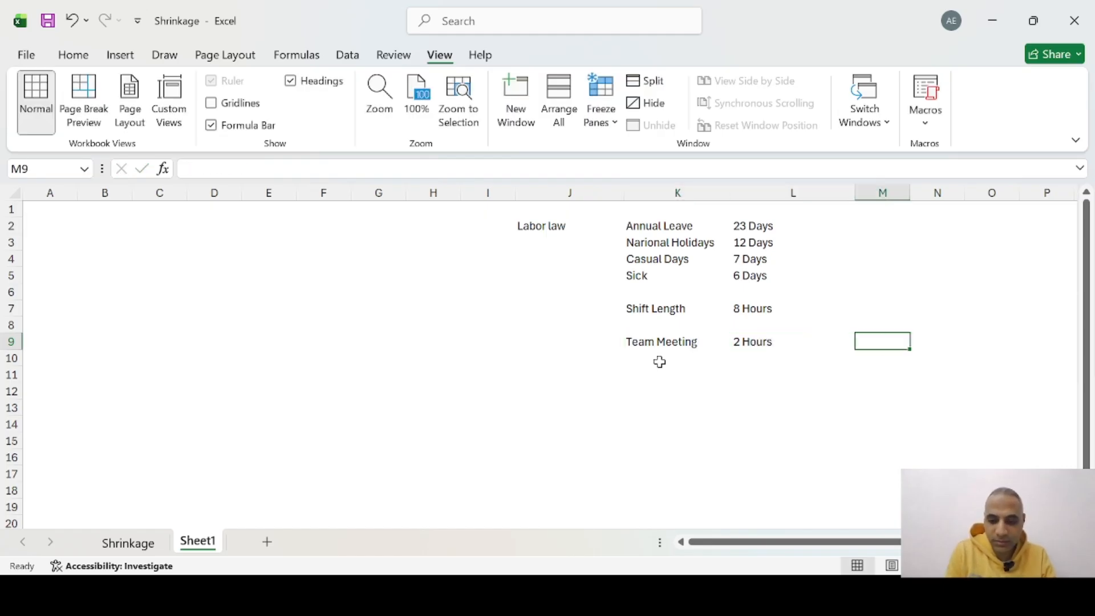
text(Month)
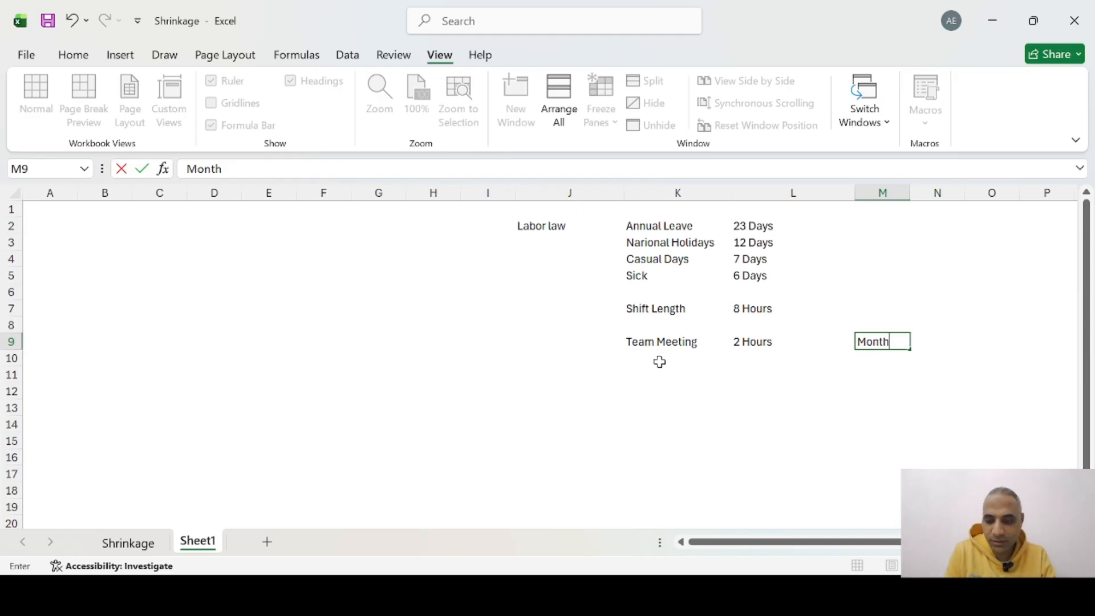
key(Return)
Step: Add a "121" entry in K10 with "1 Hour" in L10 and "Month" in M10
click(660, 362)
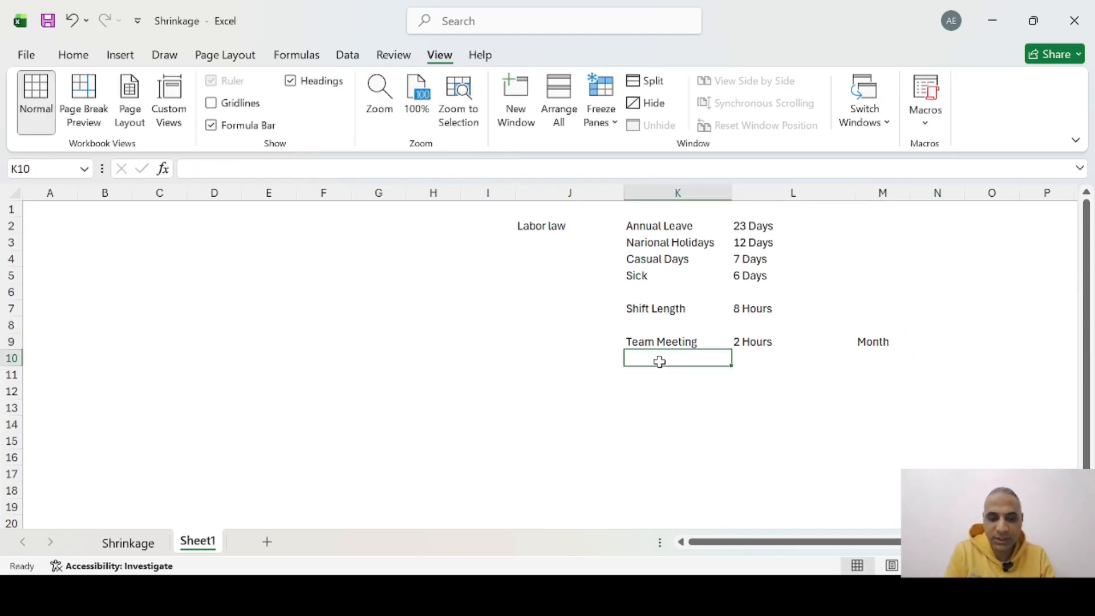
text(121)
key(Tab)
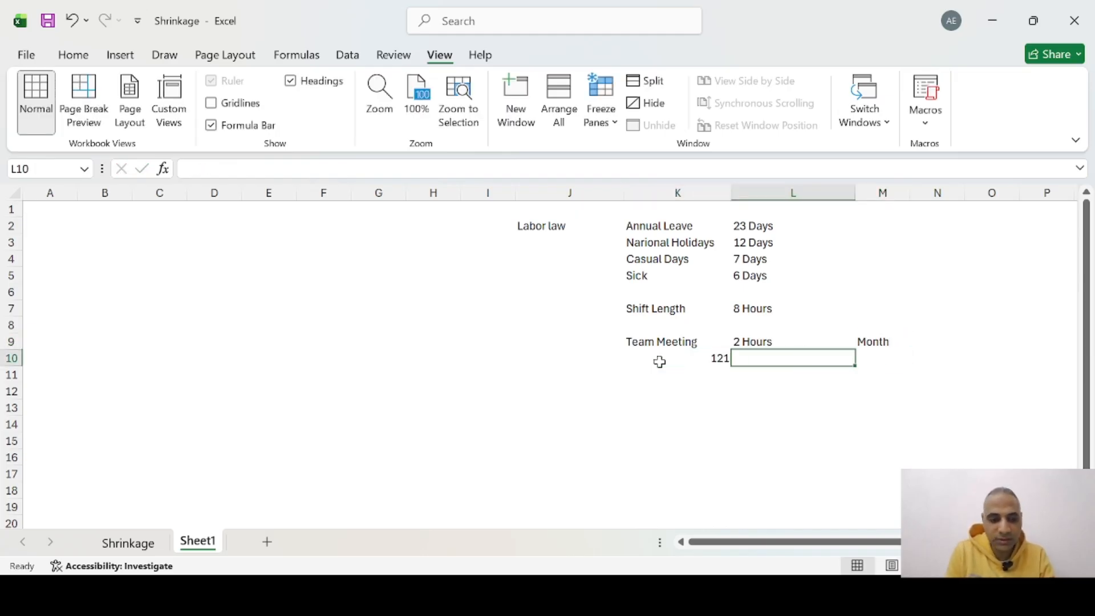
text(1 Hour)
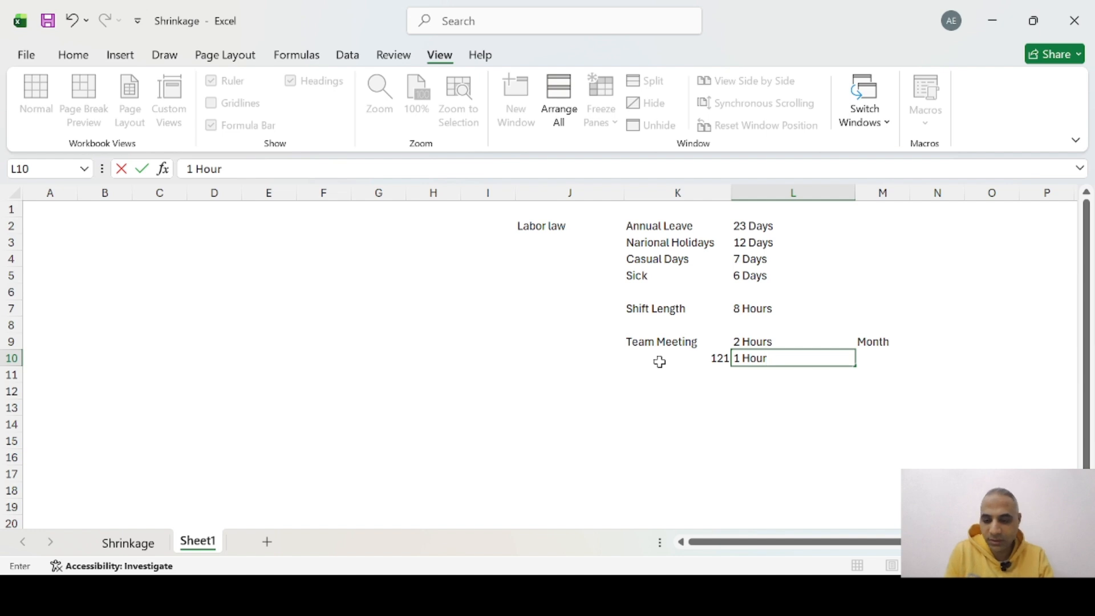
key(Tab)
text(Month)
key(Return)
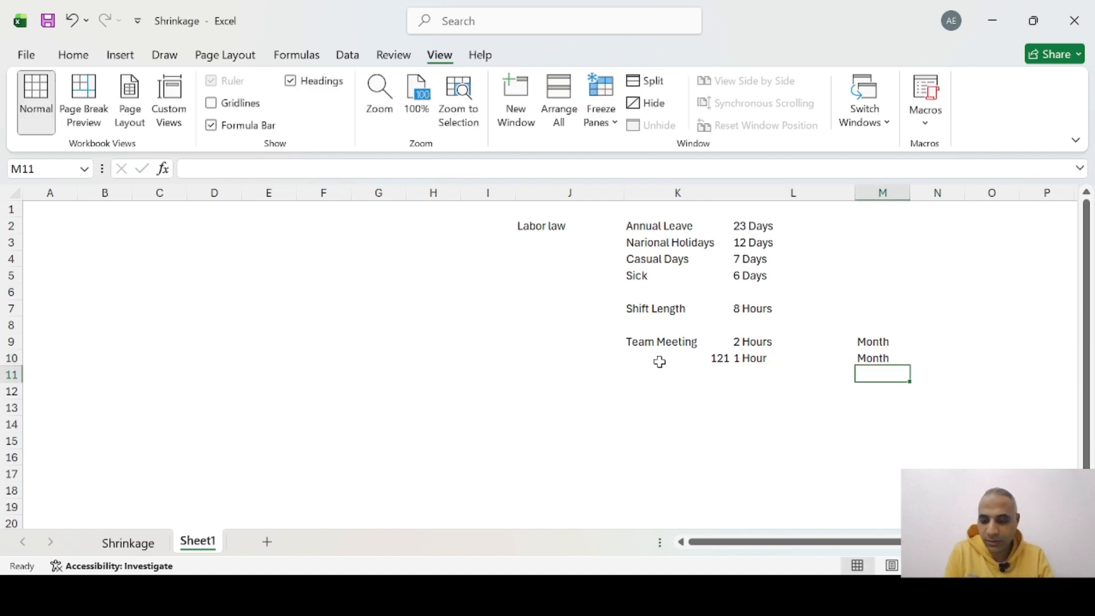
Step: Enter the label "Paid Break" in L11
key(Left)
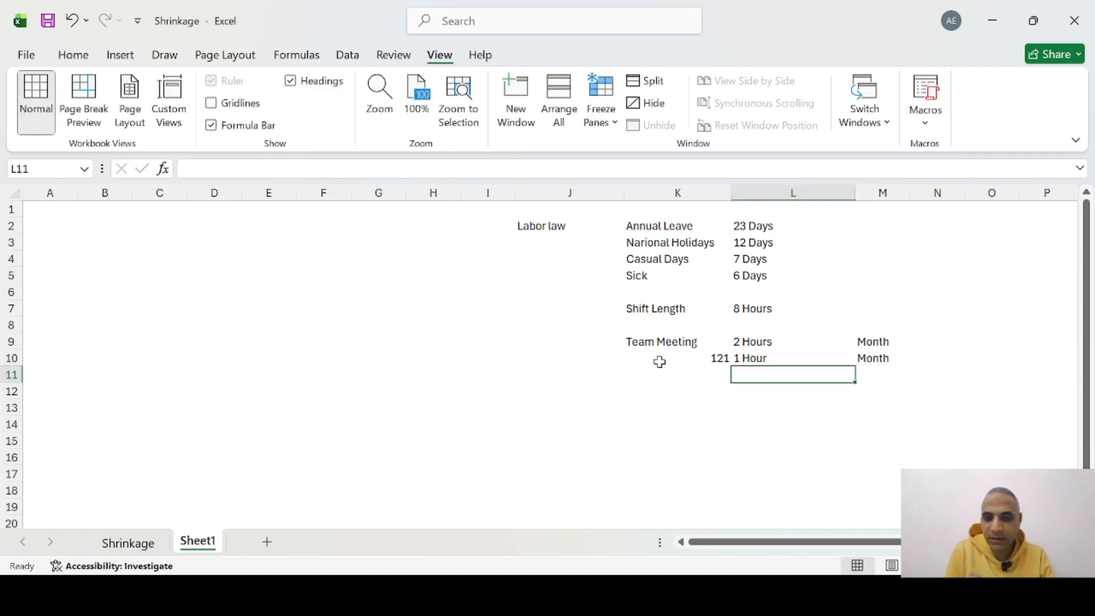
text(Pa)
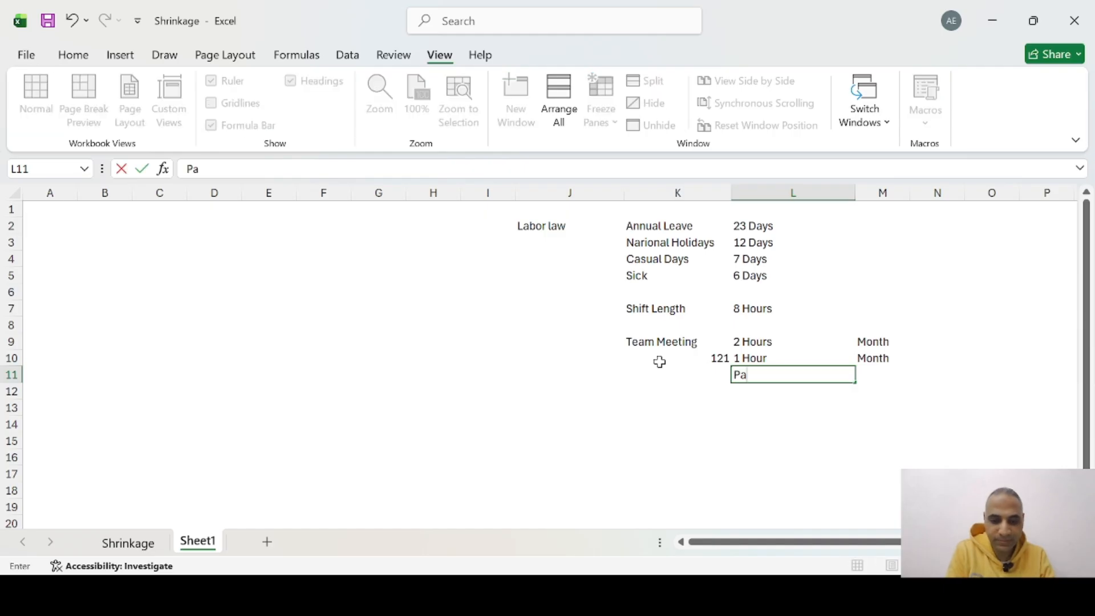
text(id Br)
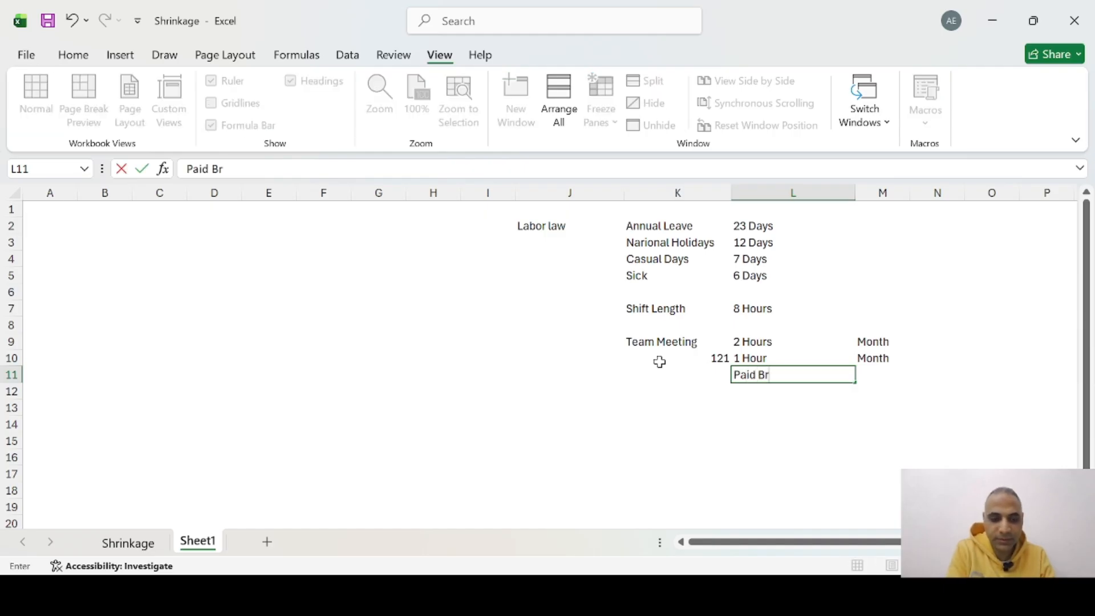
text(eak)
key(Tab)
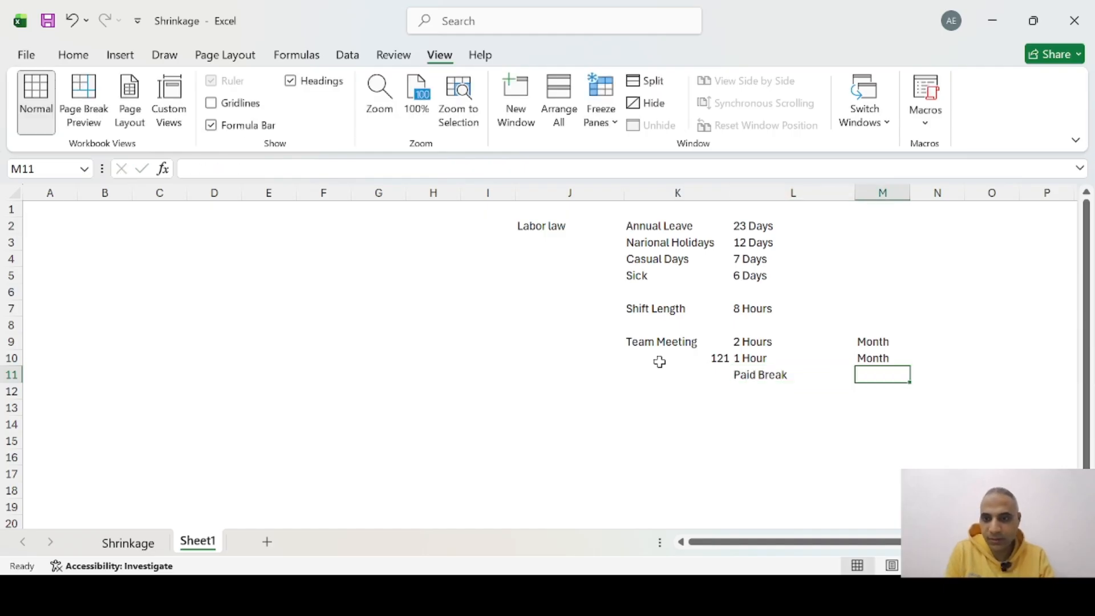
Step: Move the "Paid Break" label from L11 to K11
key(Left)
key(Left)
key(Right)
key(Up)
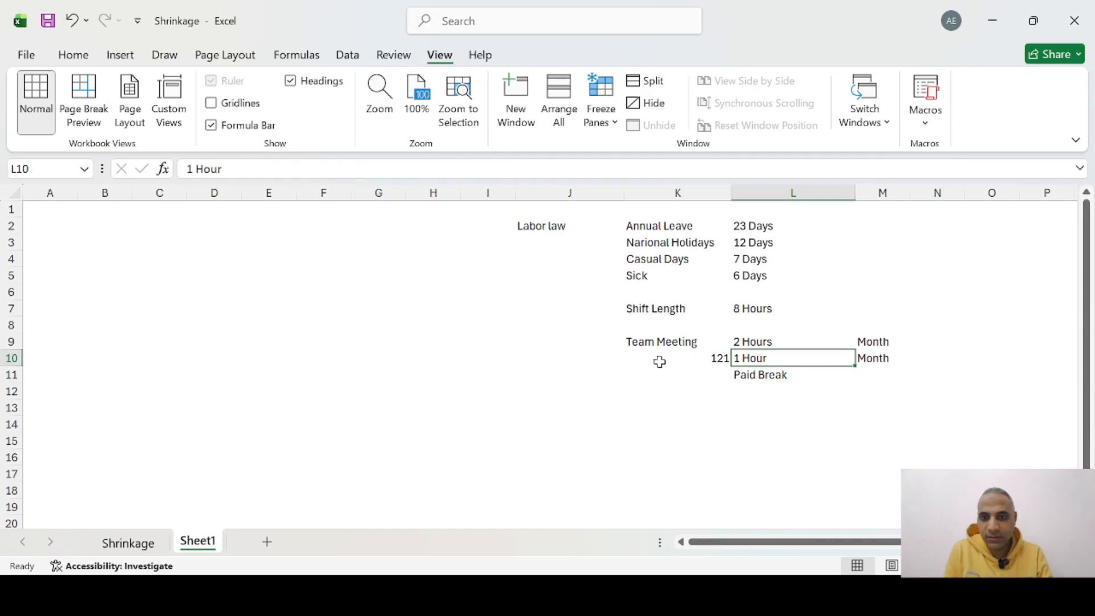
key(Left)
key(Right)
key(Down)
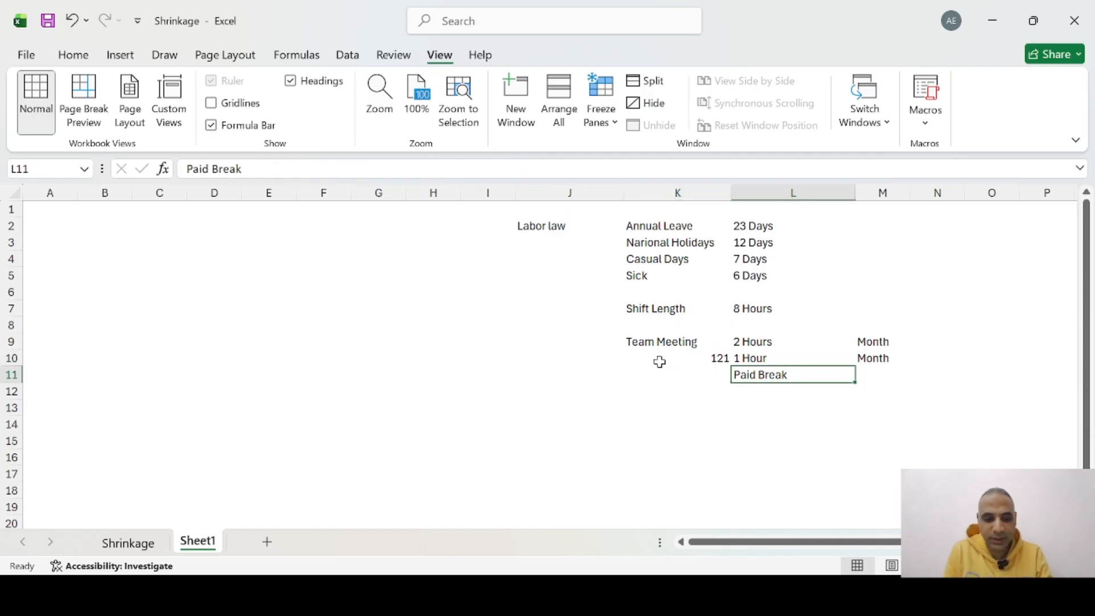
key(ctrl+c)
key(Left)
key(ctrl+v)
key(Right)
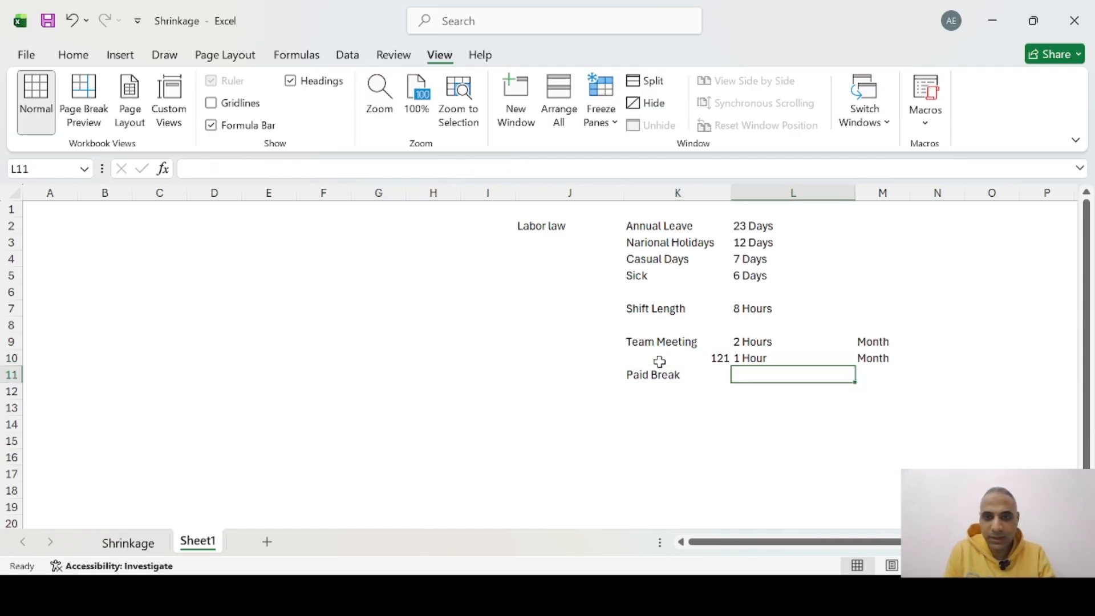
Step: Enter "15 Minutes every working day" in L11 as the paid break allowance
text(15 Mi)
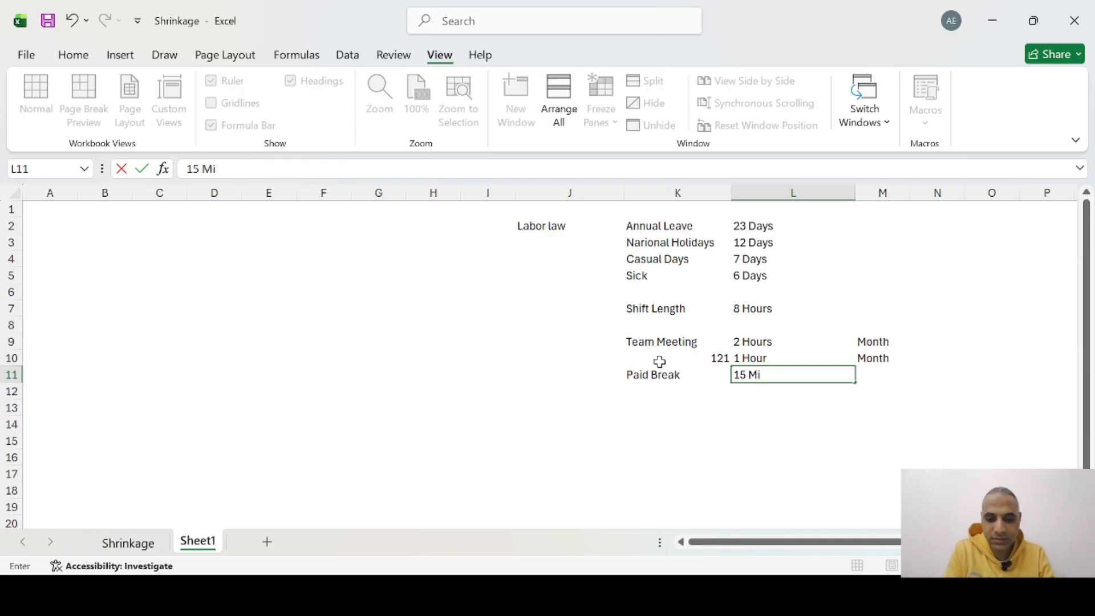
text(nutes)
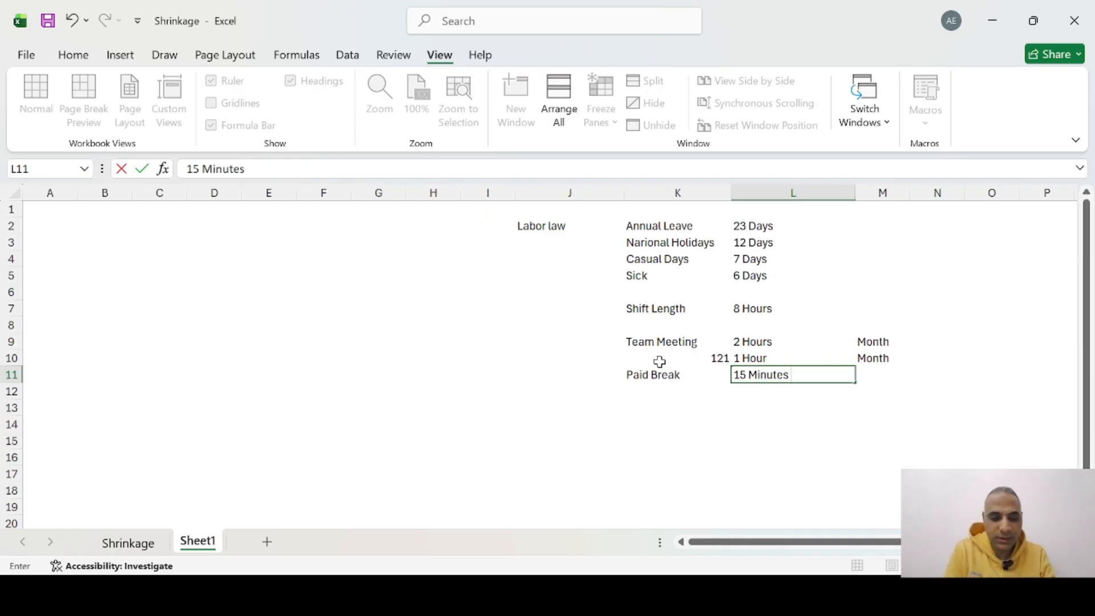
text( every working day)
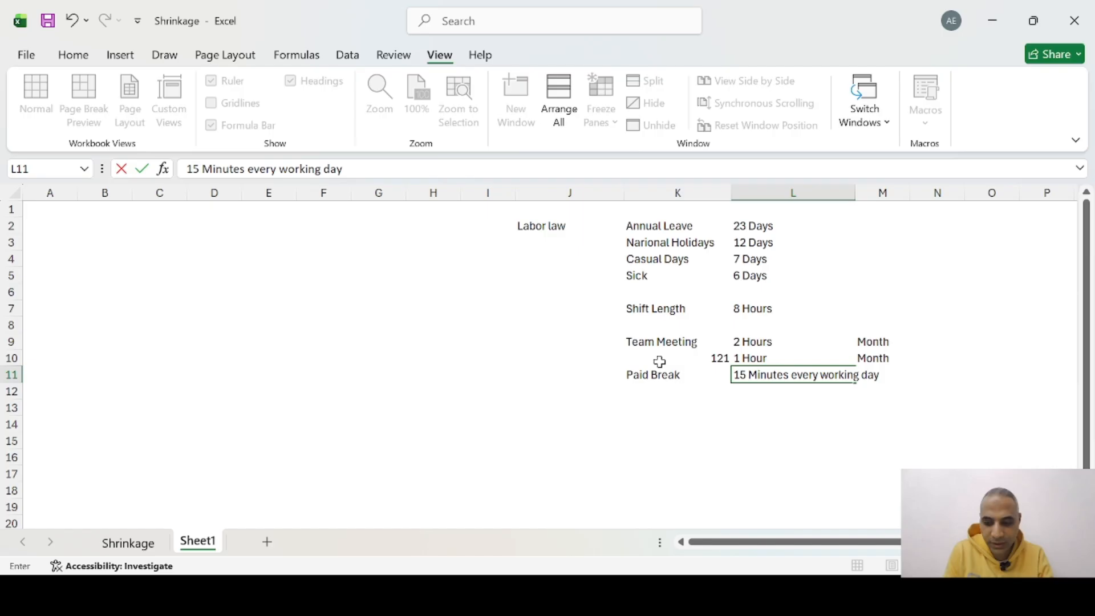
key(Tab)
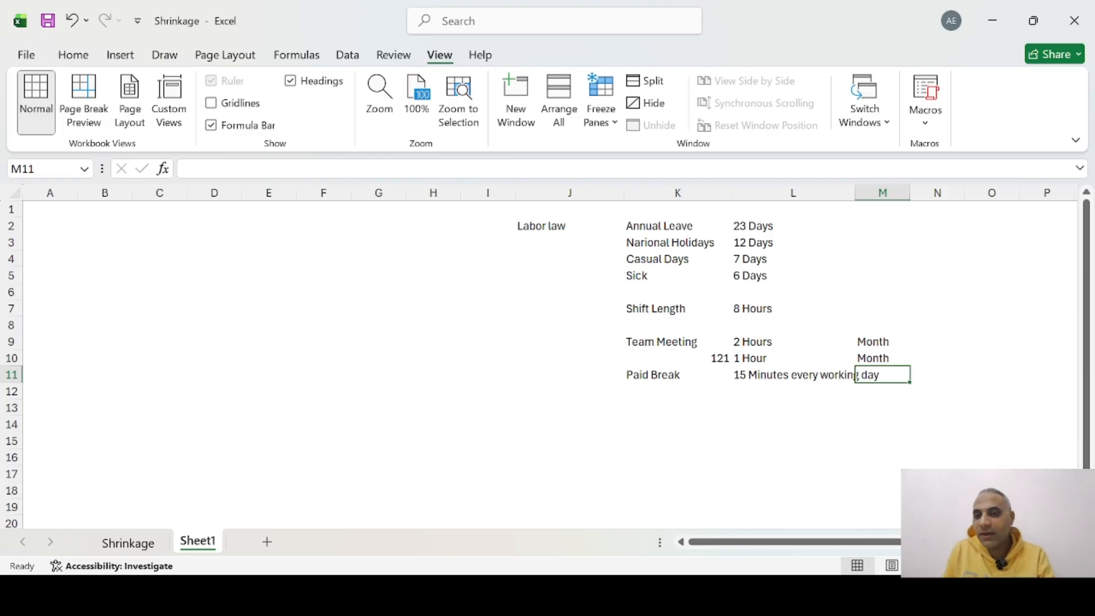
Step: Enter the headcount "15 FTEs" in N3, beside the leave allowances
click(940, 240)
text(1)
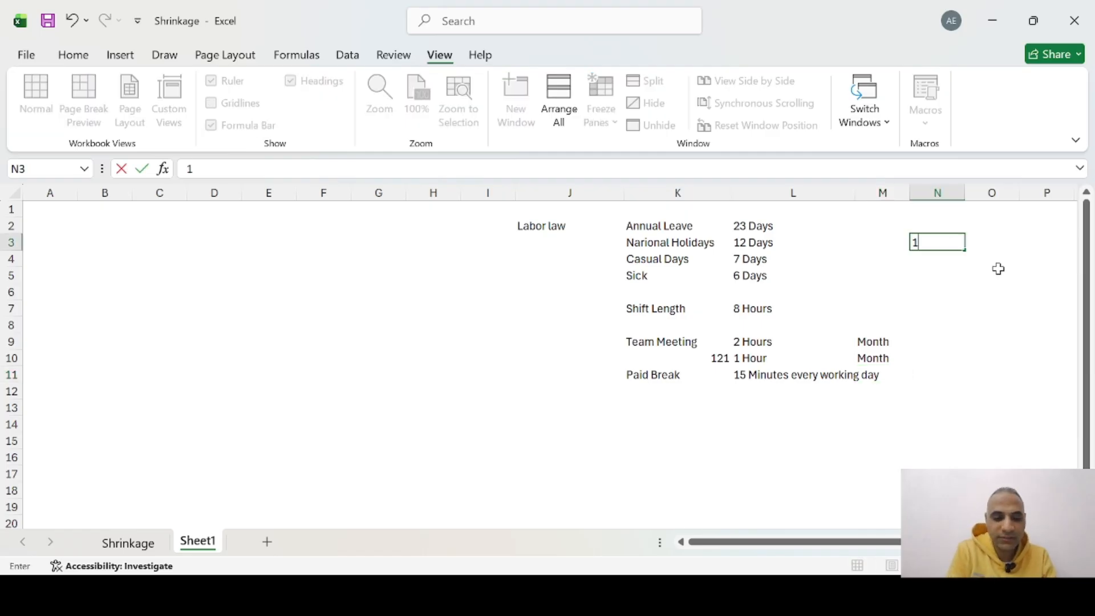
text(5 FTEs)
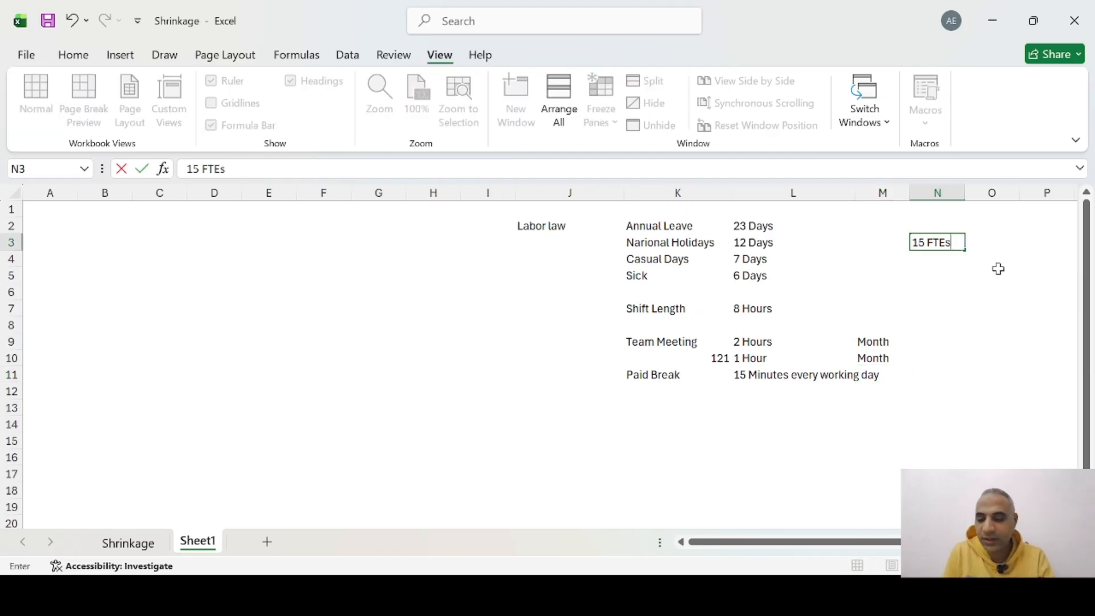
key(Return)
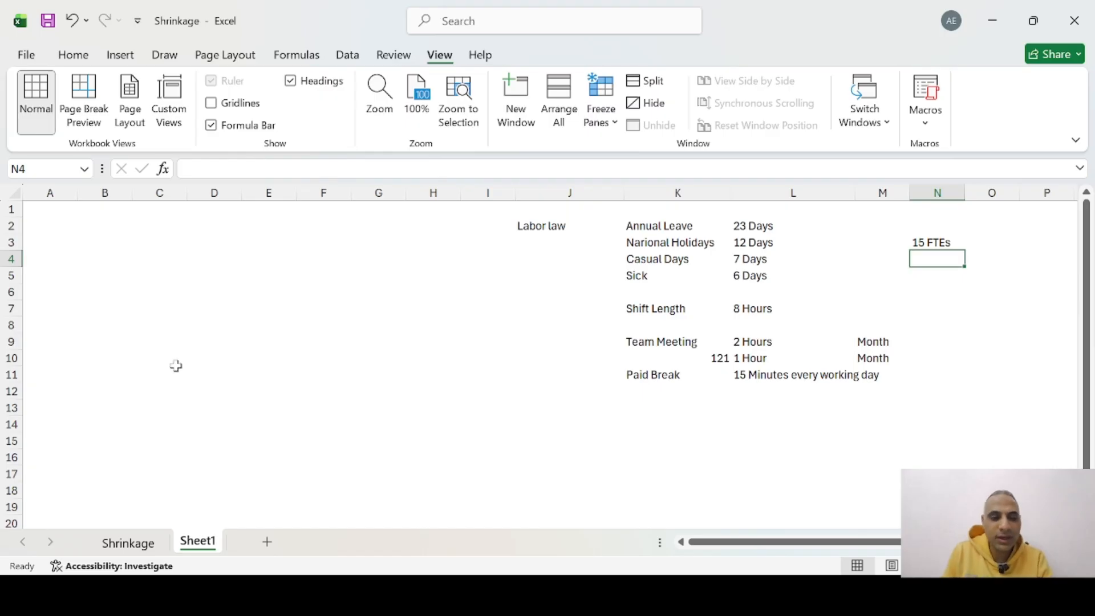
Step: Create the table headers "Item", "Hours", "Days" and "Target in %" in A1 through D1
click(54, 215)
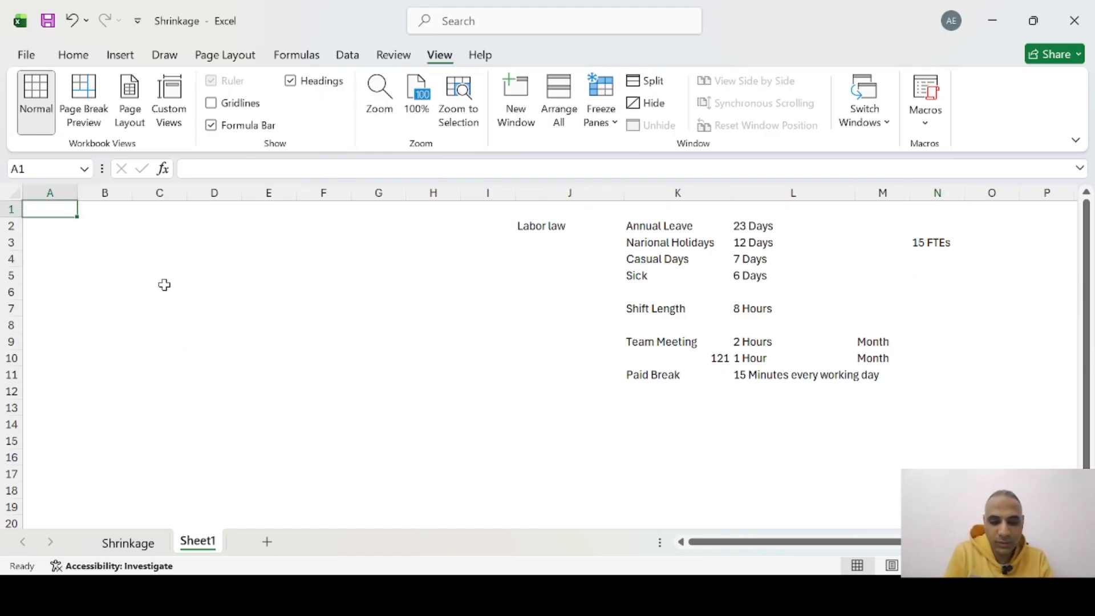
text(Item)
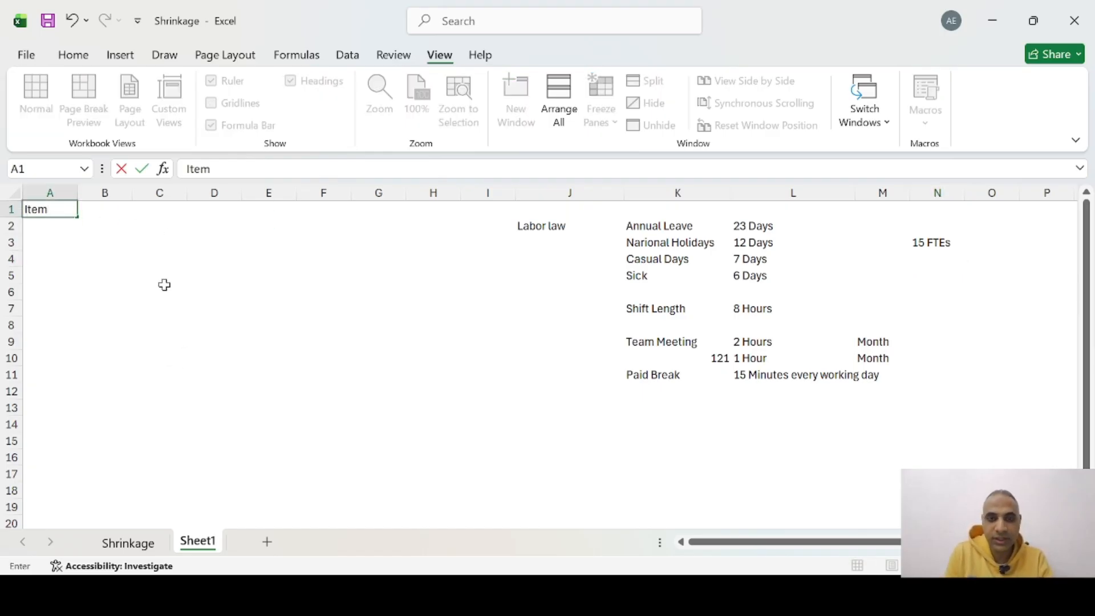
key(Tab)
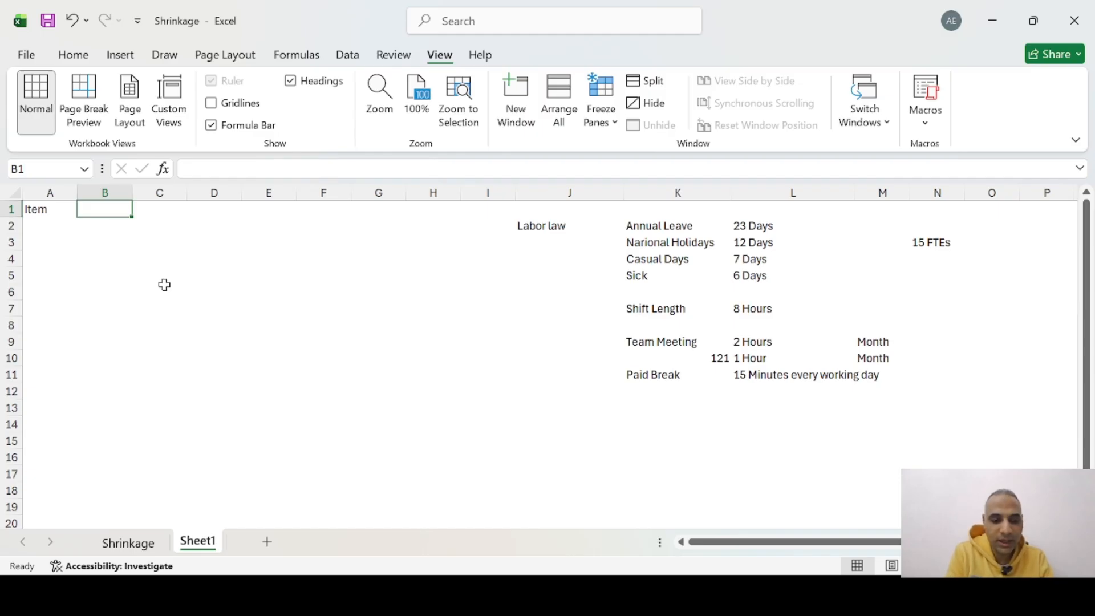
text(Hours)
key(Tab)
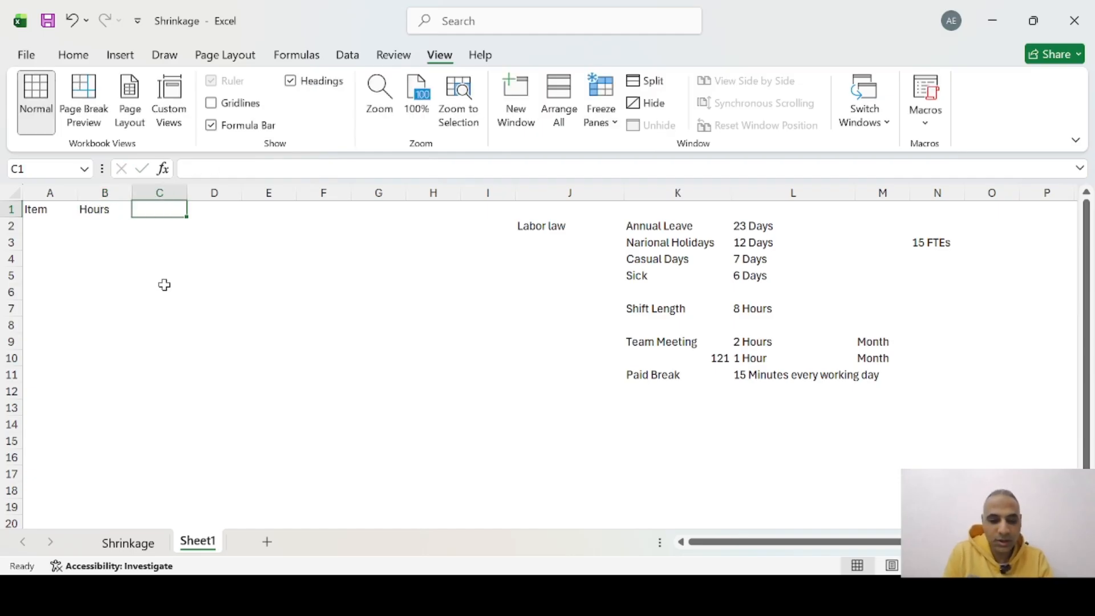
text(Days)
key(Tab)
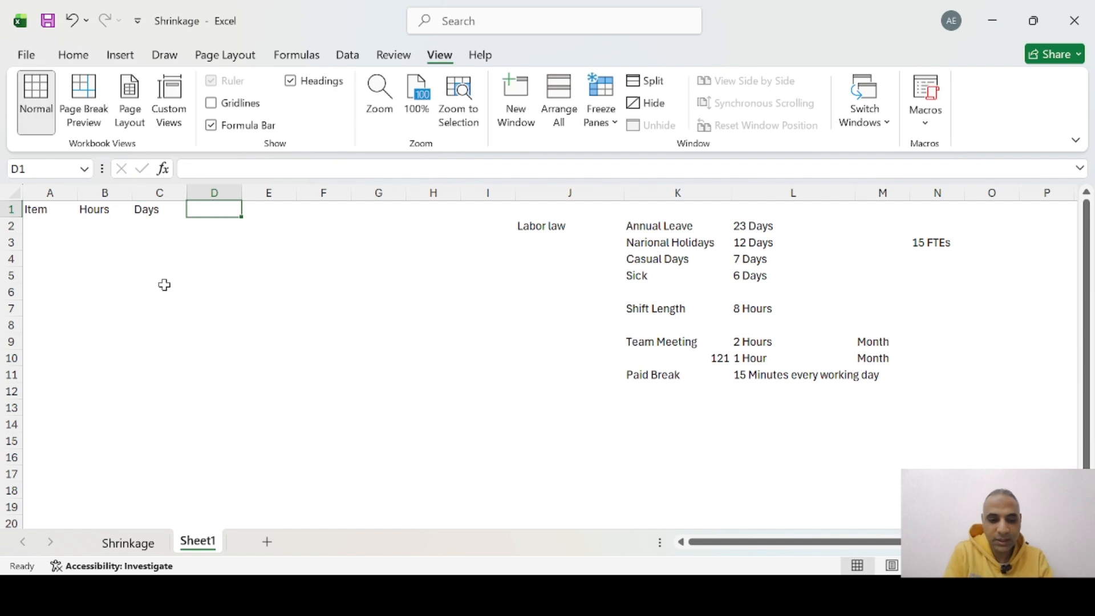
text(Target)
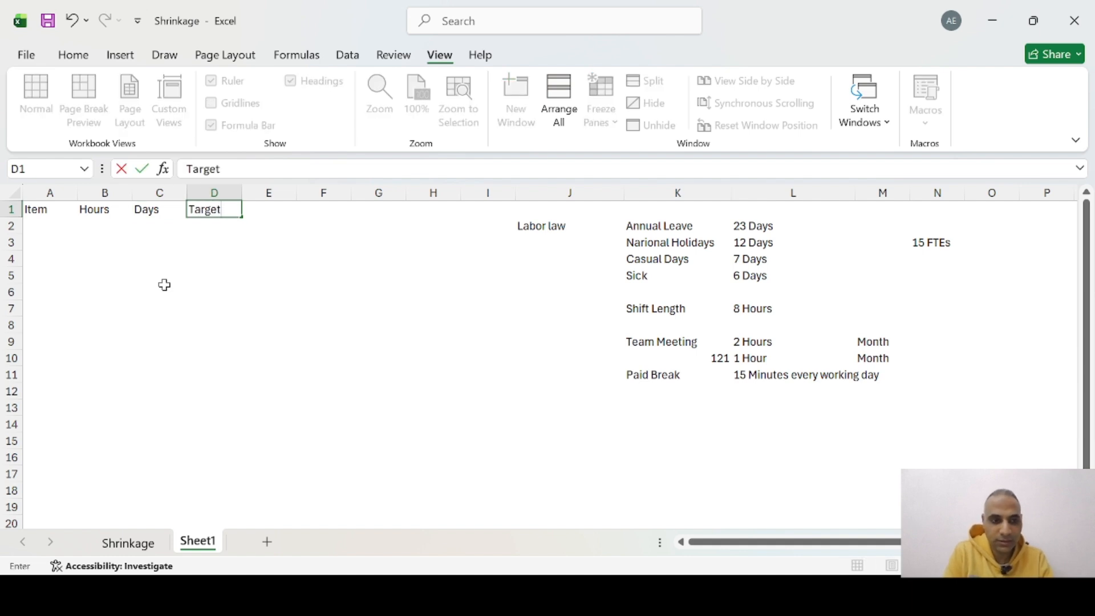
text( in)
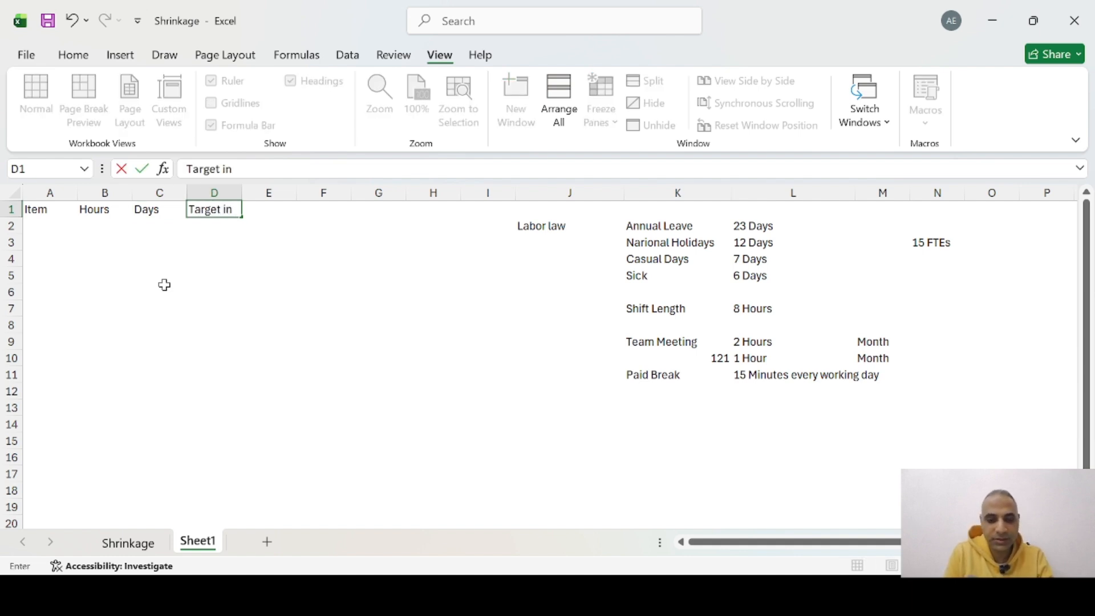
text( %)
key(Return)
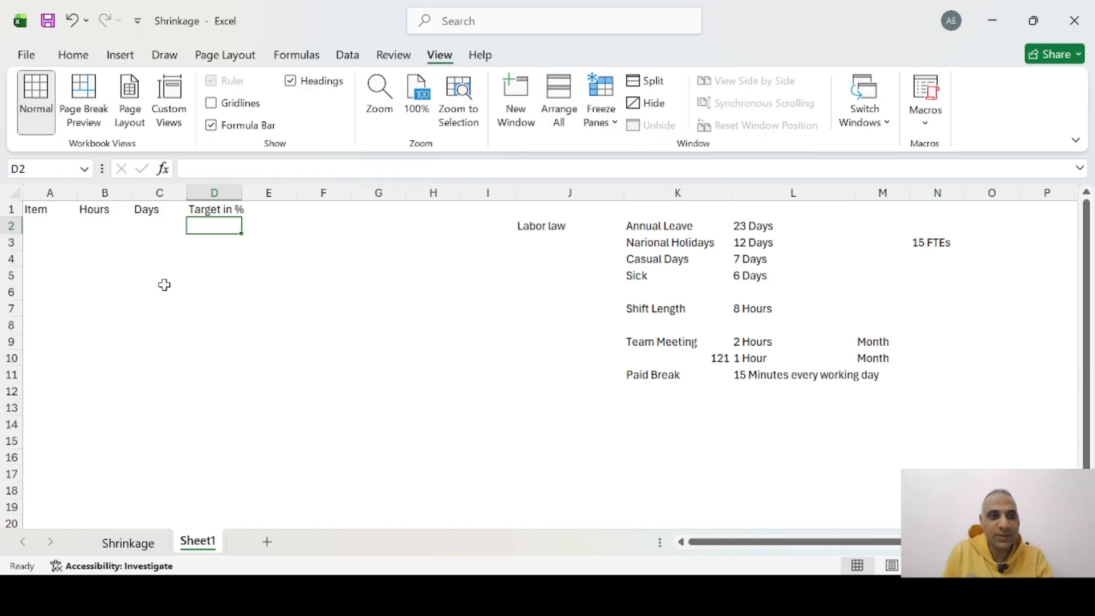
Step: Copy the four leave labels from K2:K5 into the Item column at A2:A5 and fit column A to its contents
click(31, 225)
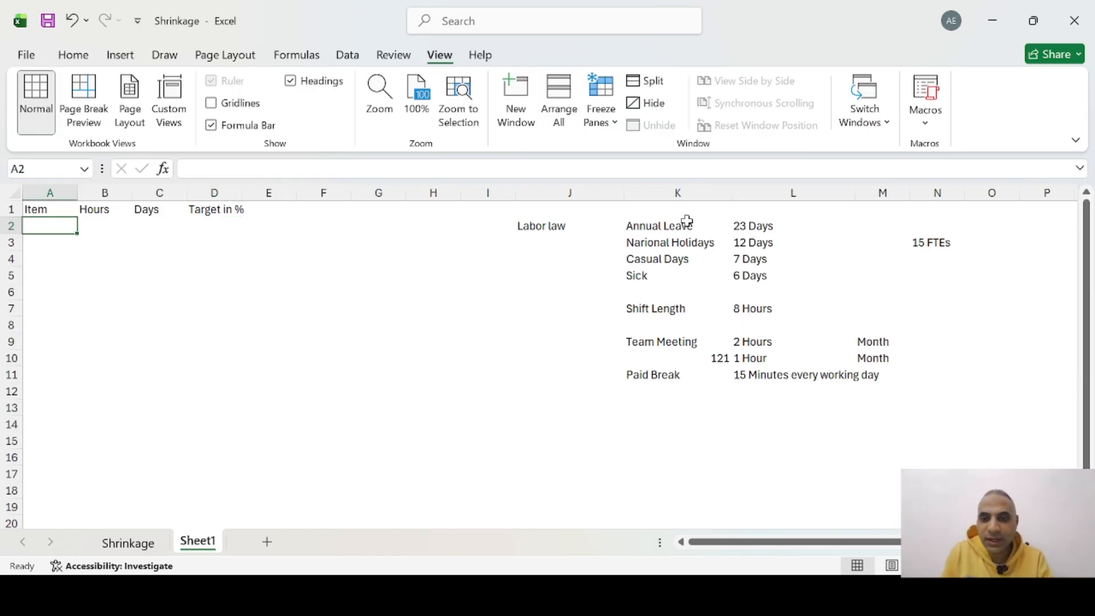
drag(676, 226, 681, 274)
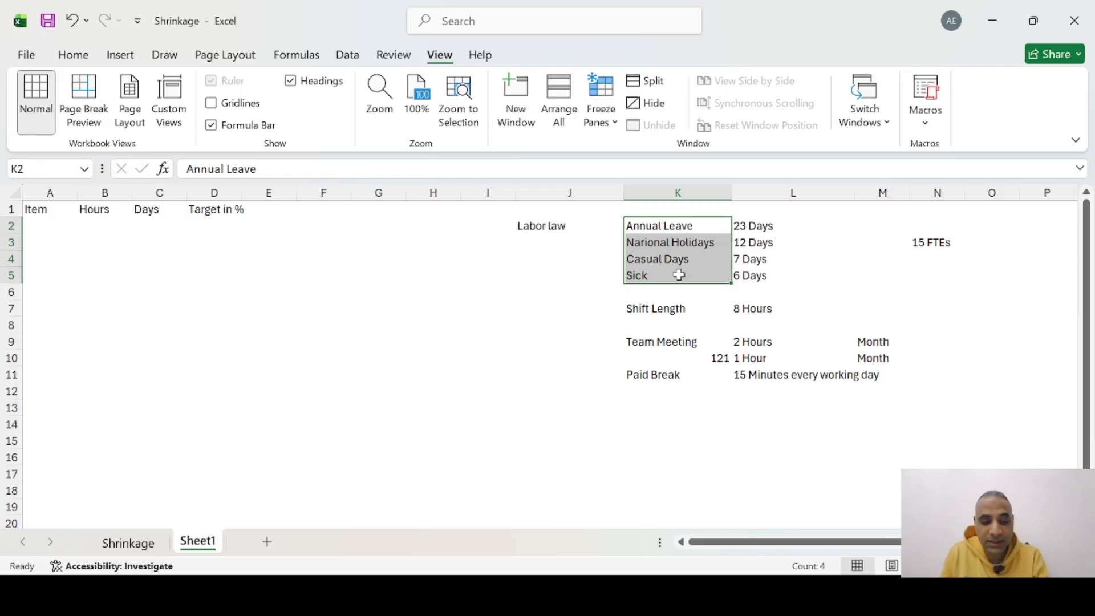
key(ctrl+c)
click(40, 239)
click(48, 226)
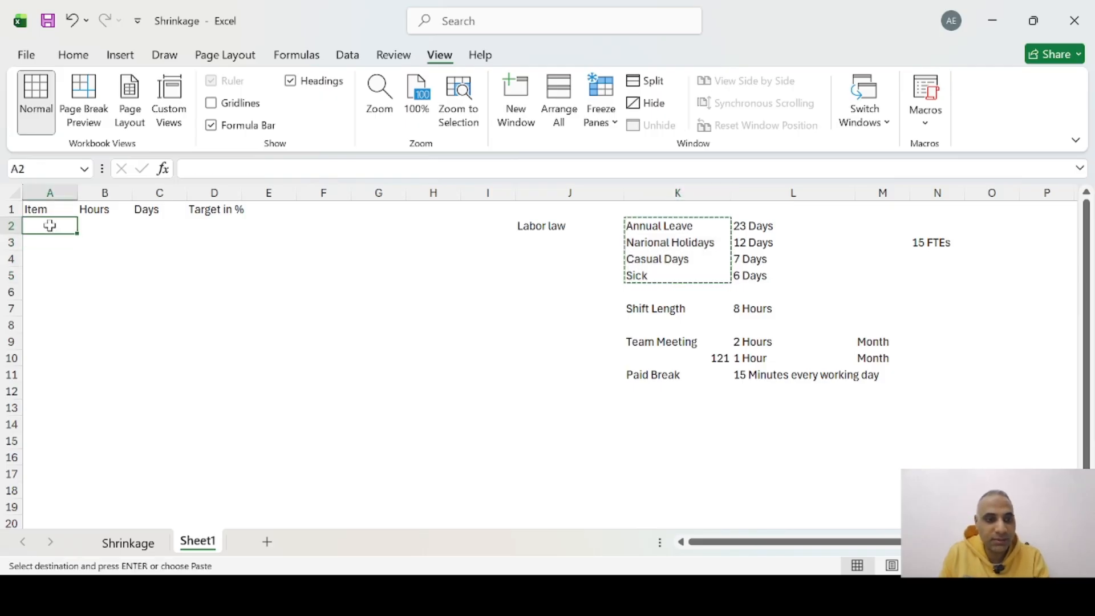
key(ctrl+v)
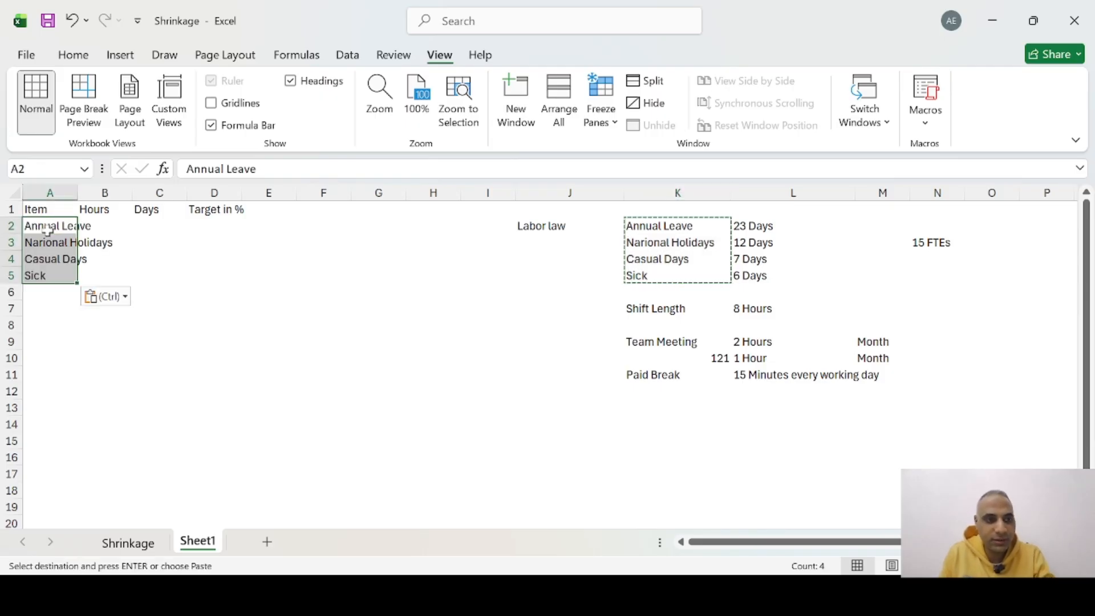
double_click(78, 193)
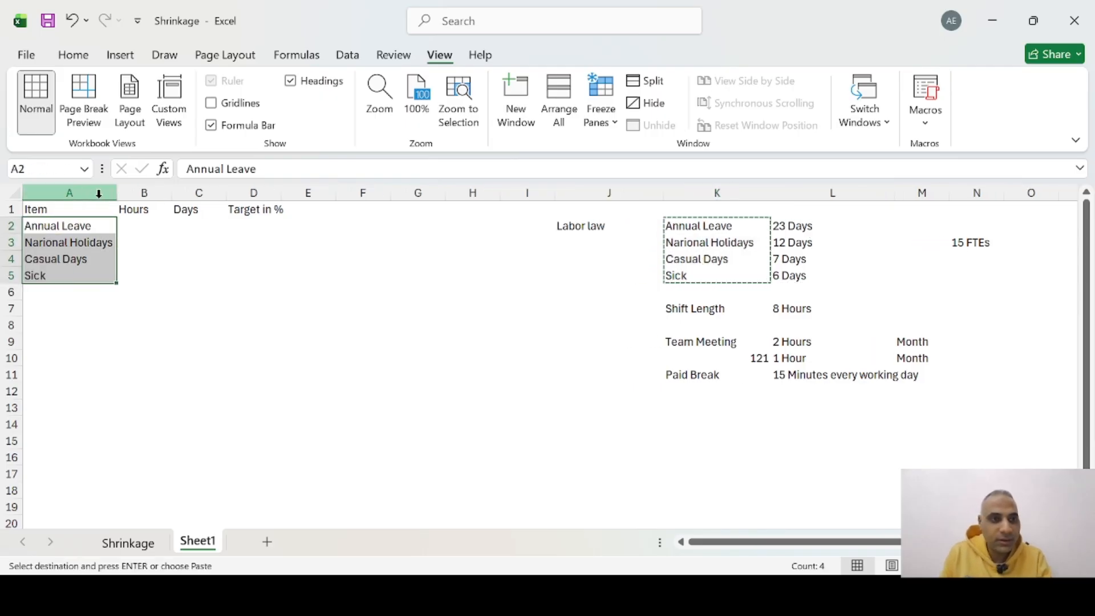
Step: Add the items "Team Meeting", "121" and "Paid Break" in A7 through A9 and widen column A slightly
click(699, 342)
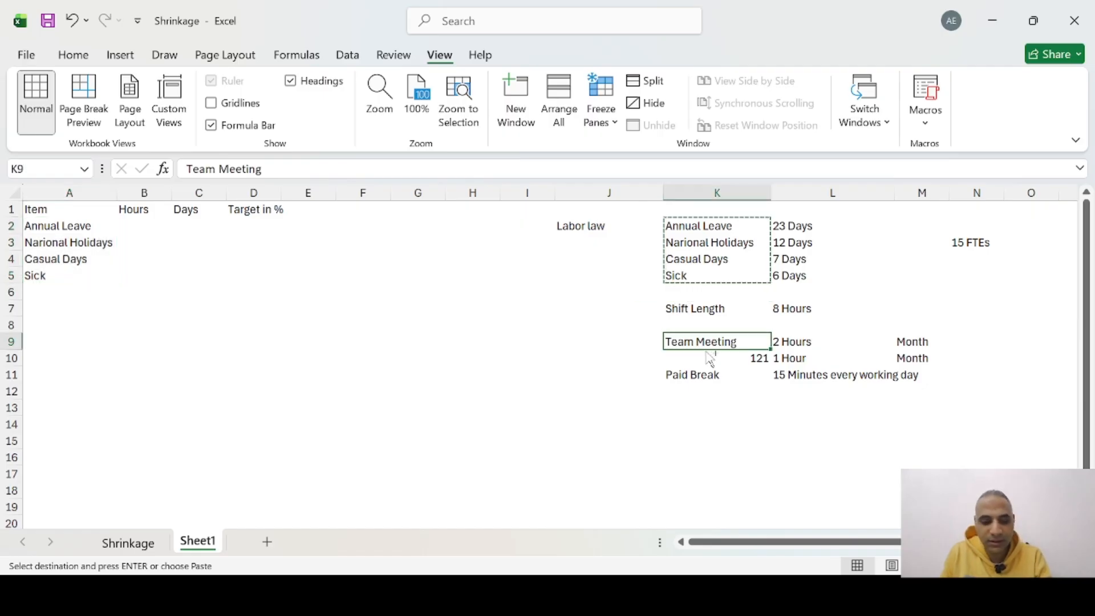
key(ctrl+c)
click(56, 295)
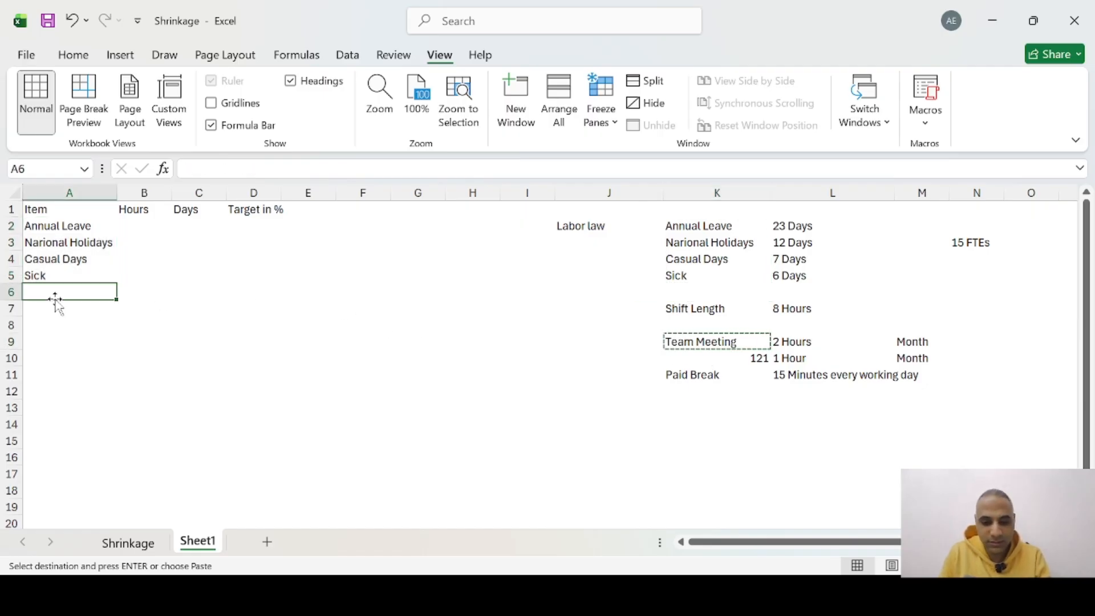
key(Down)
key(ctrl+v)
key(Down)
text(121)
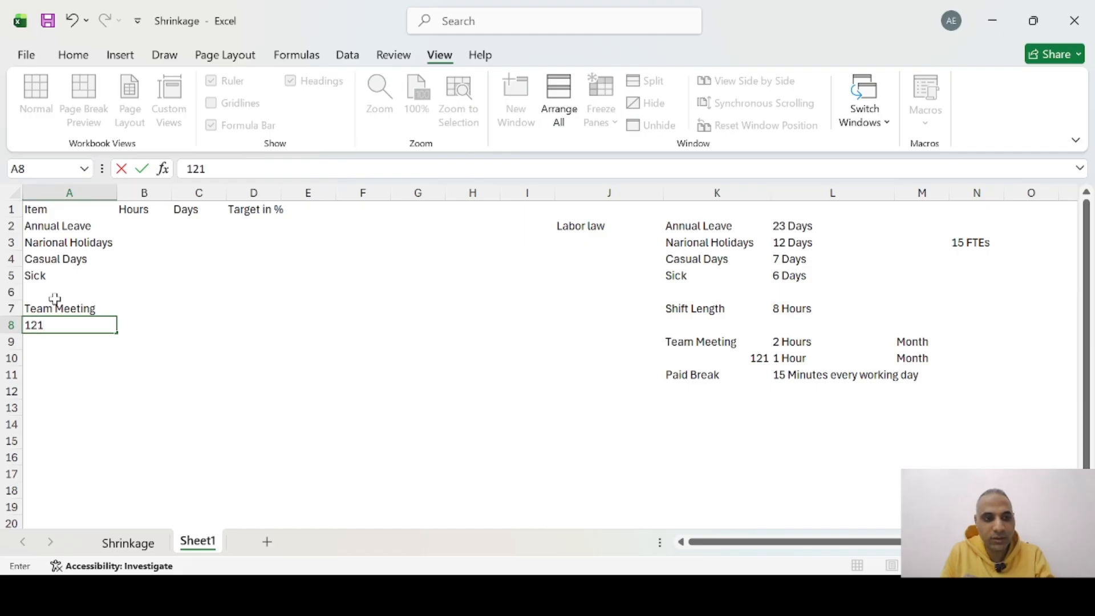
key(Return)
text(Paid)
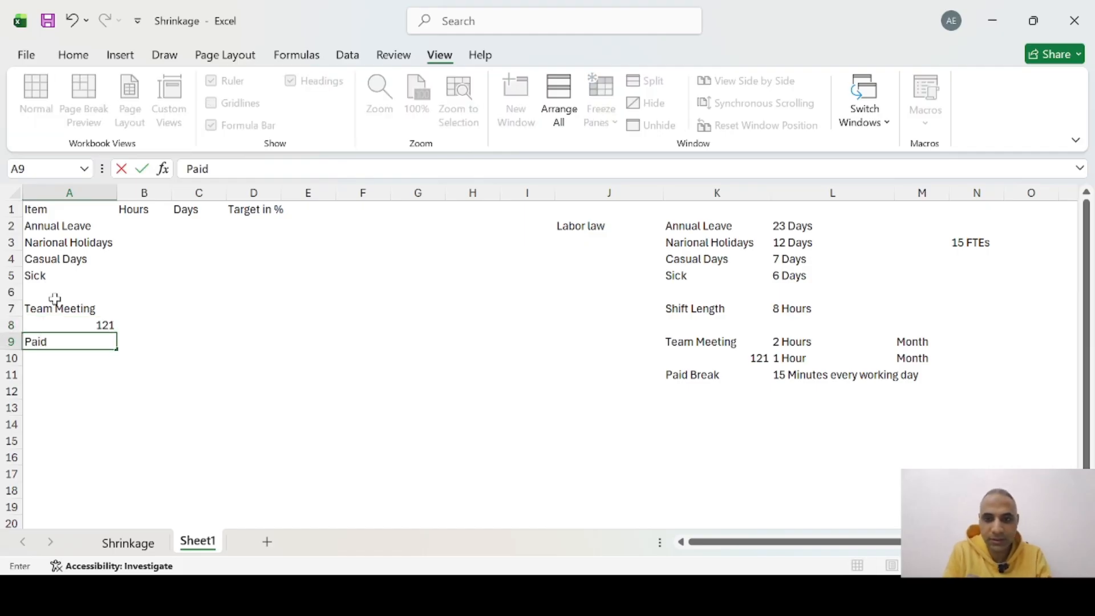
text( Break)
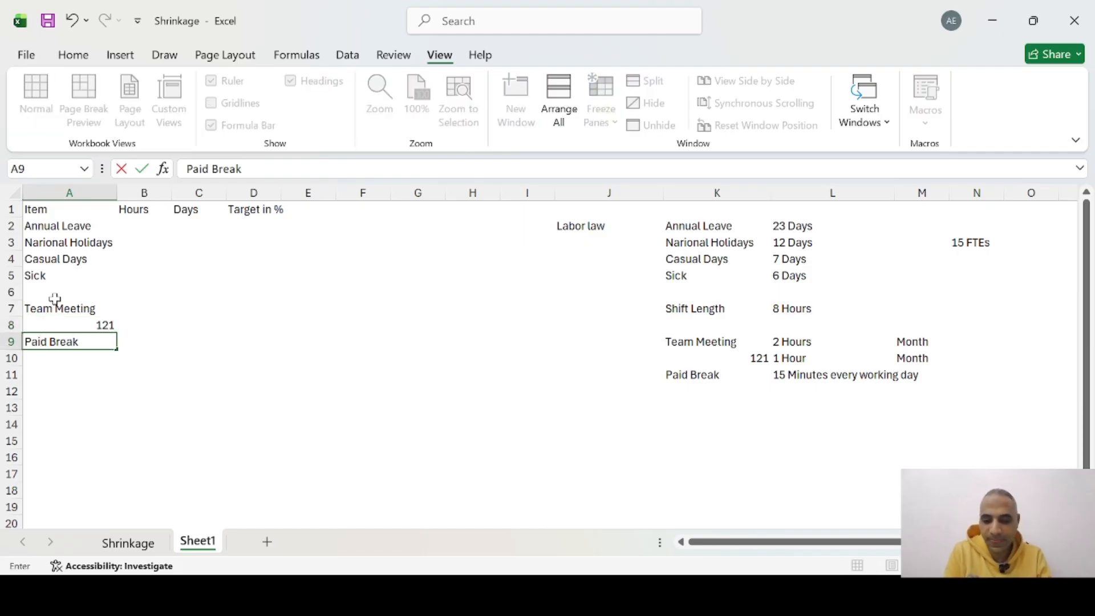
key(Return)
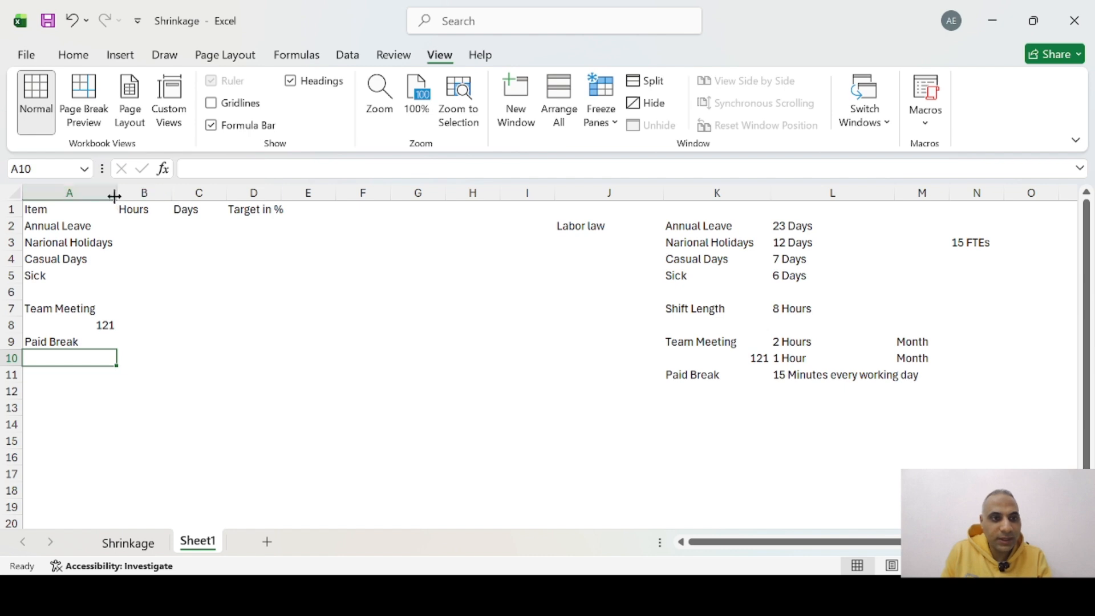
drag(117, 193, 138, 193)
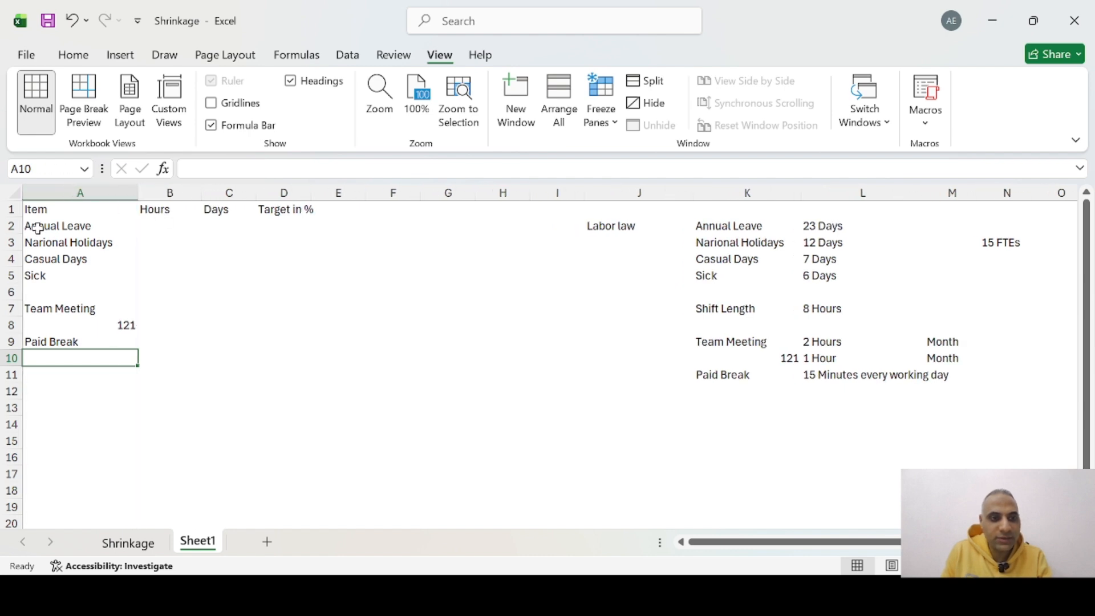
Step: Enter the leave days 23, 12, 7 and 6 in C2 through C5
drag(44, 227, 222, 228)
click(223, 230)
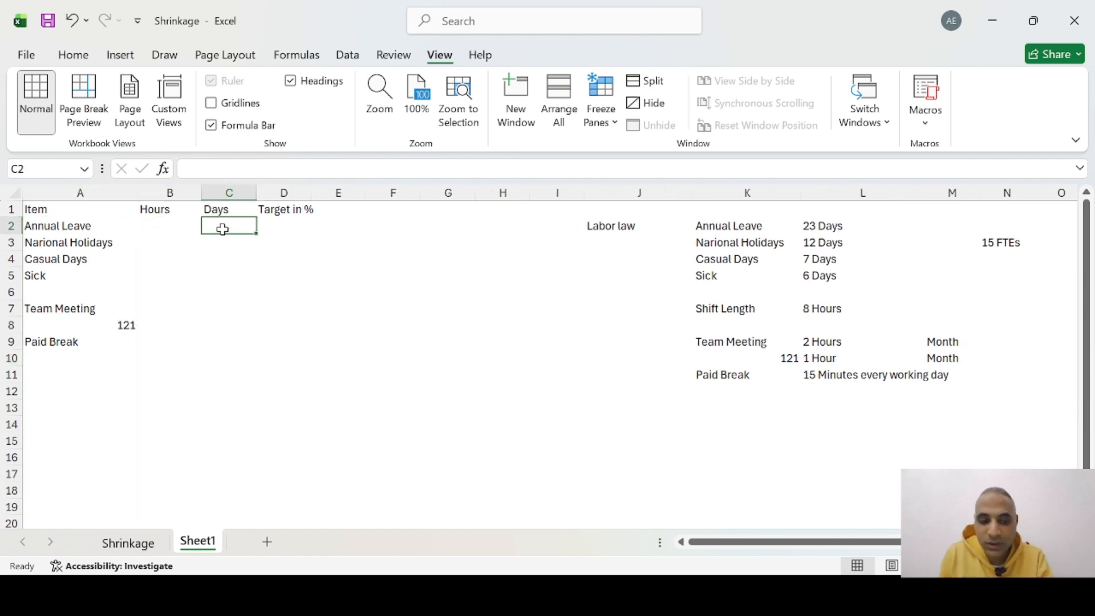
text(23)
key(Return)
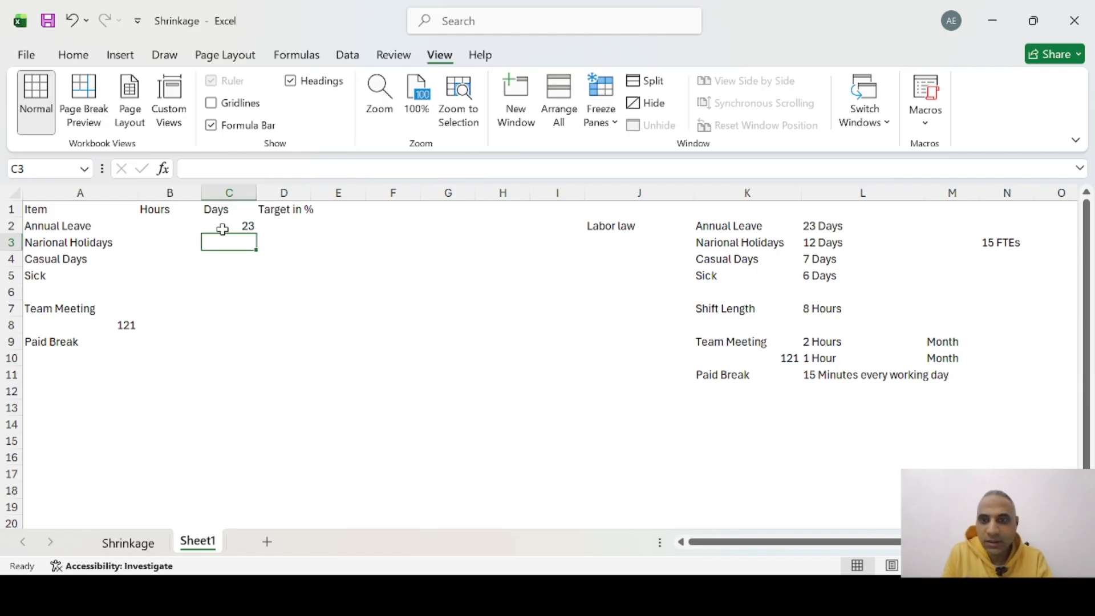
text(12)
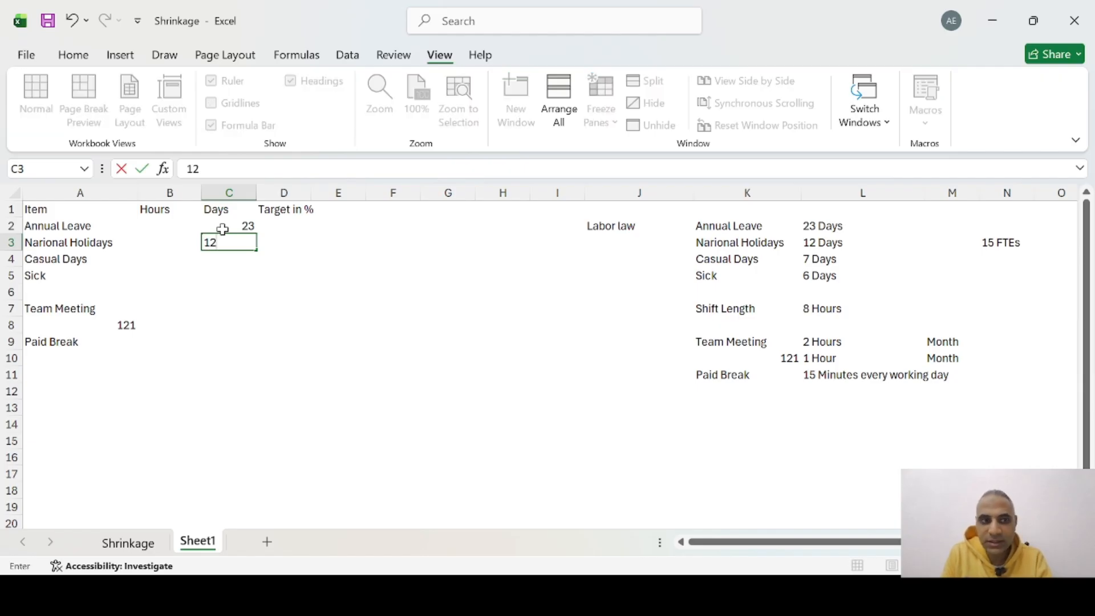
key(Return)
text(7)
key(Return)
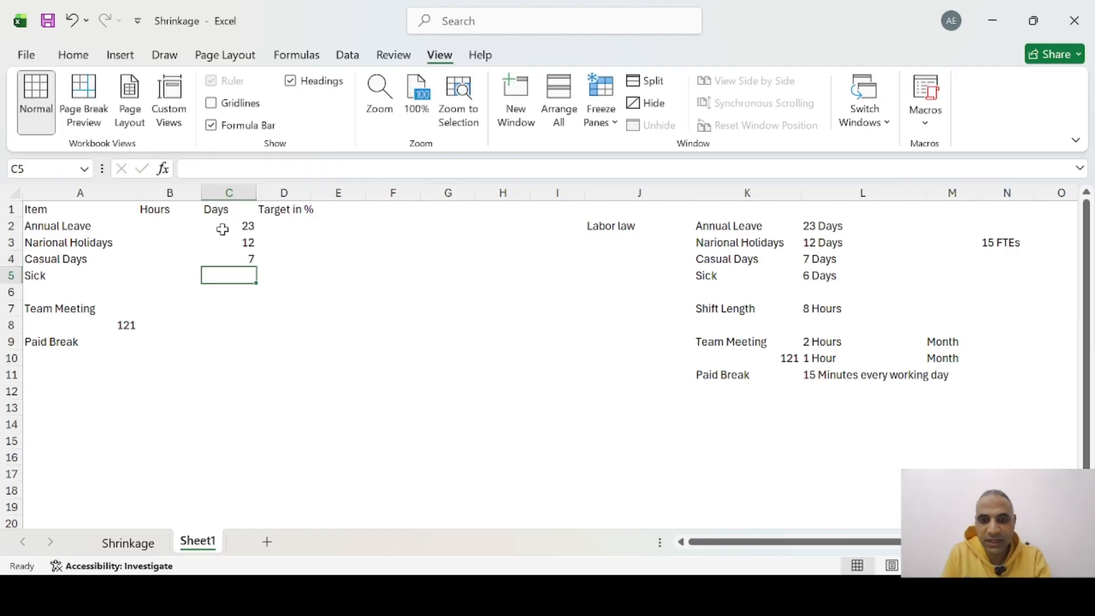
text(6)
key(Return)
key(Return)
key(Return)
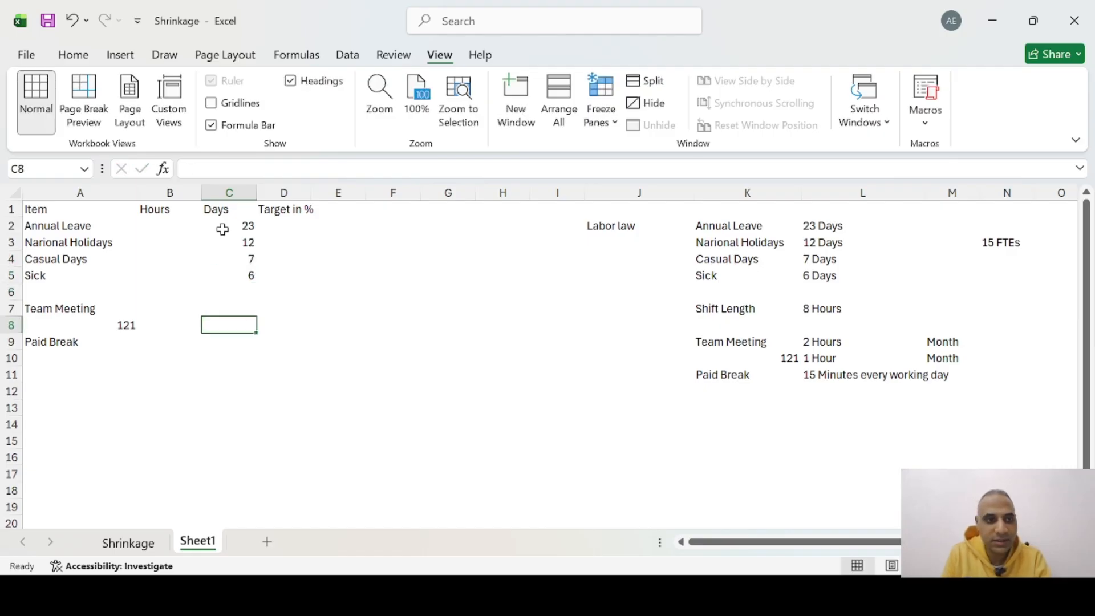
Step: Calculate the yearly Team Meeting hours in B7 with the formula =2*12
key(Up)
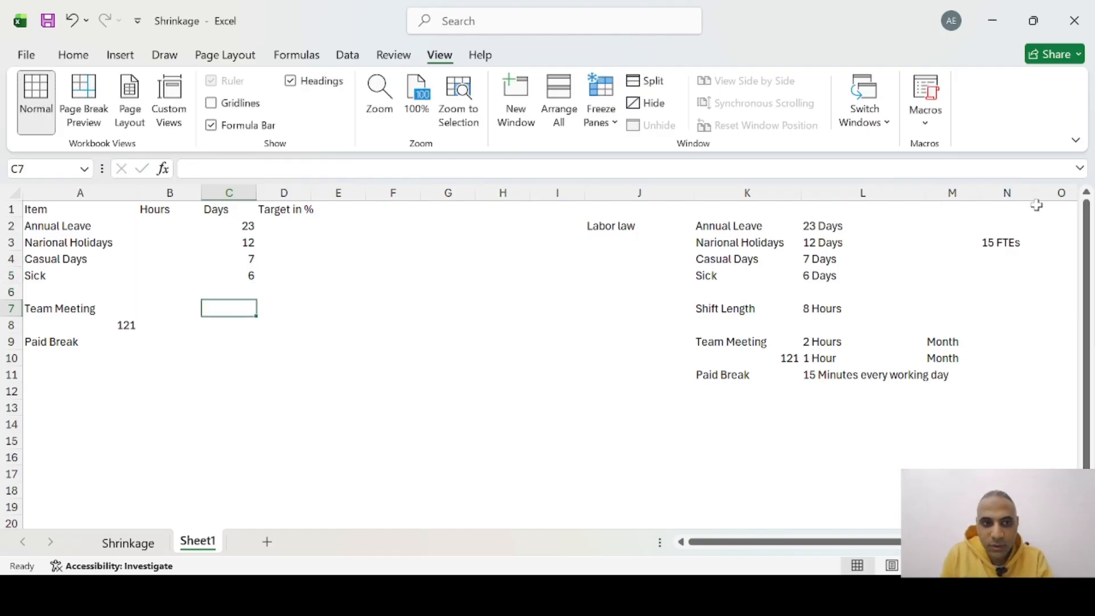
drag(64, 306, 191, 305)
click(127, 328)
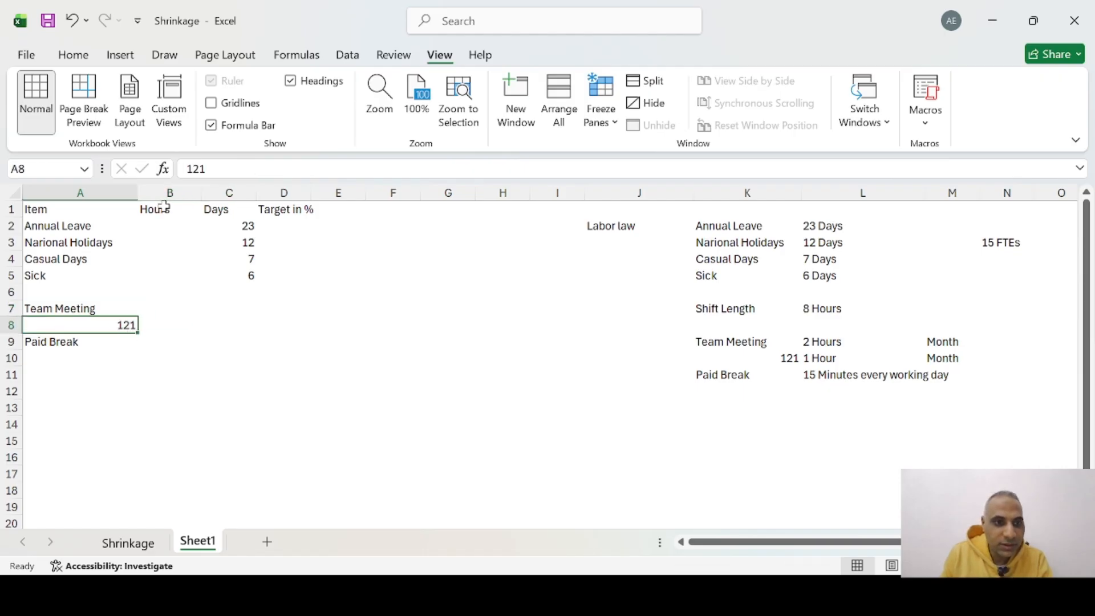
click(164, 193)
click(162, 308)
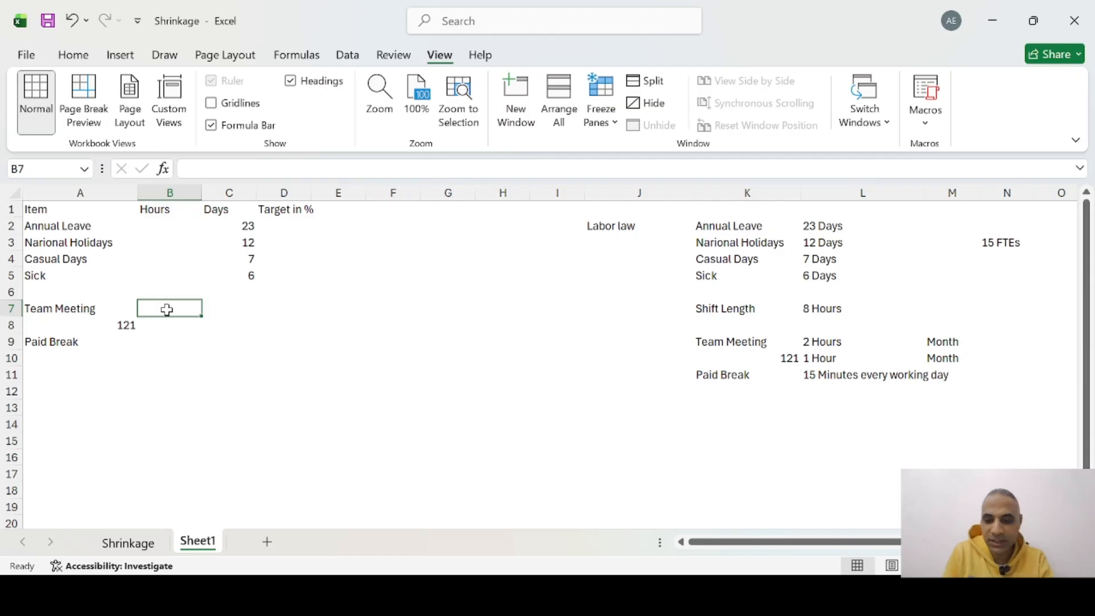
text(=2)
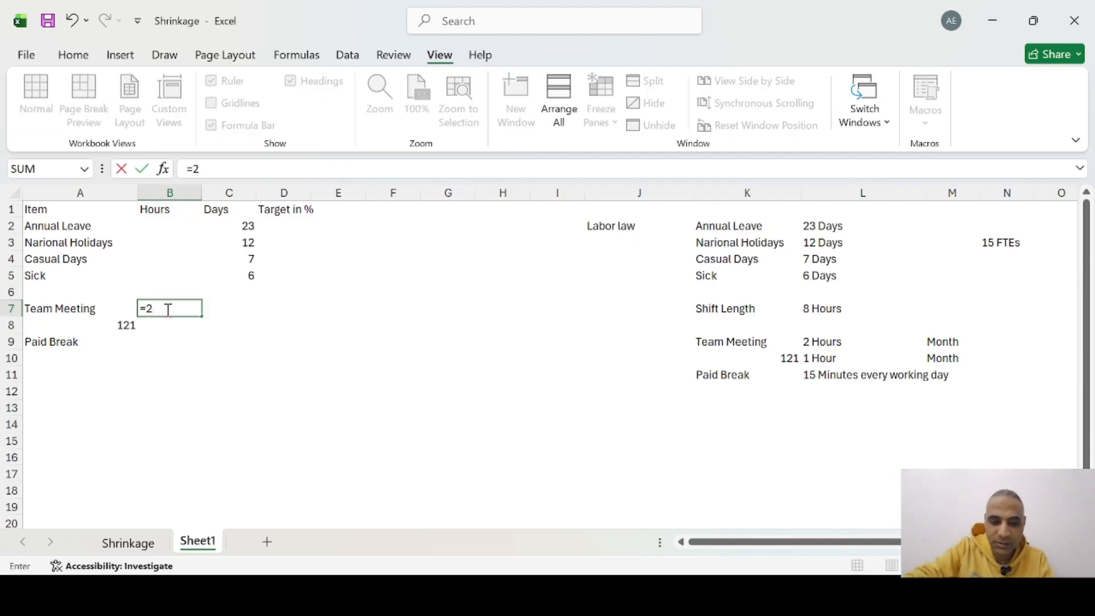
text(*12)
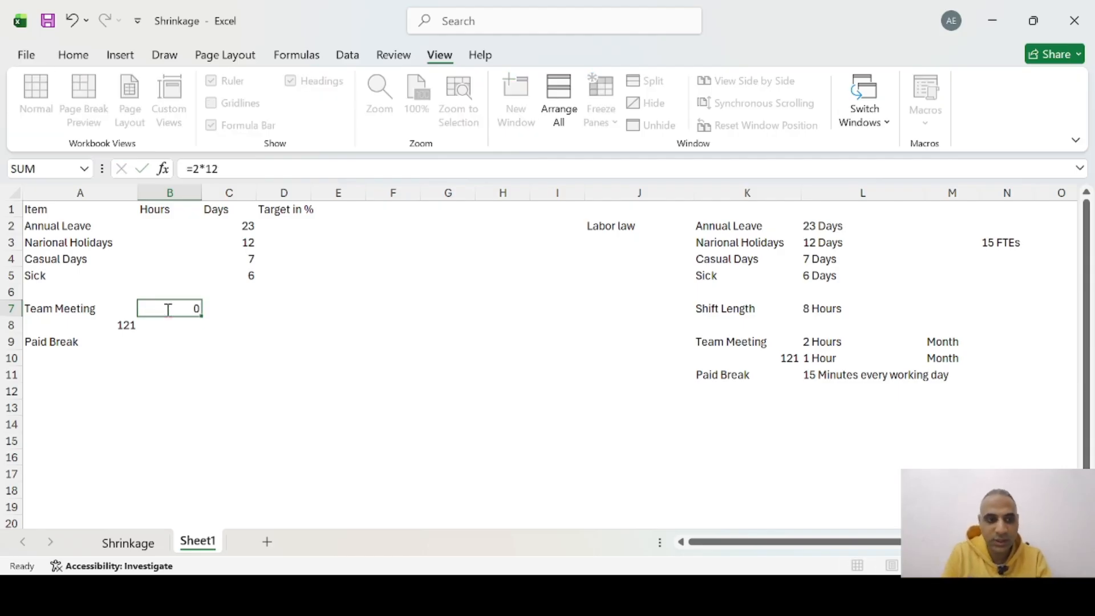
key(Return)
Step: Calculate the yearly 121 hours in B8 with the formula =1*12
click(166, 309)
click(119, 325)
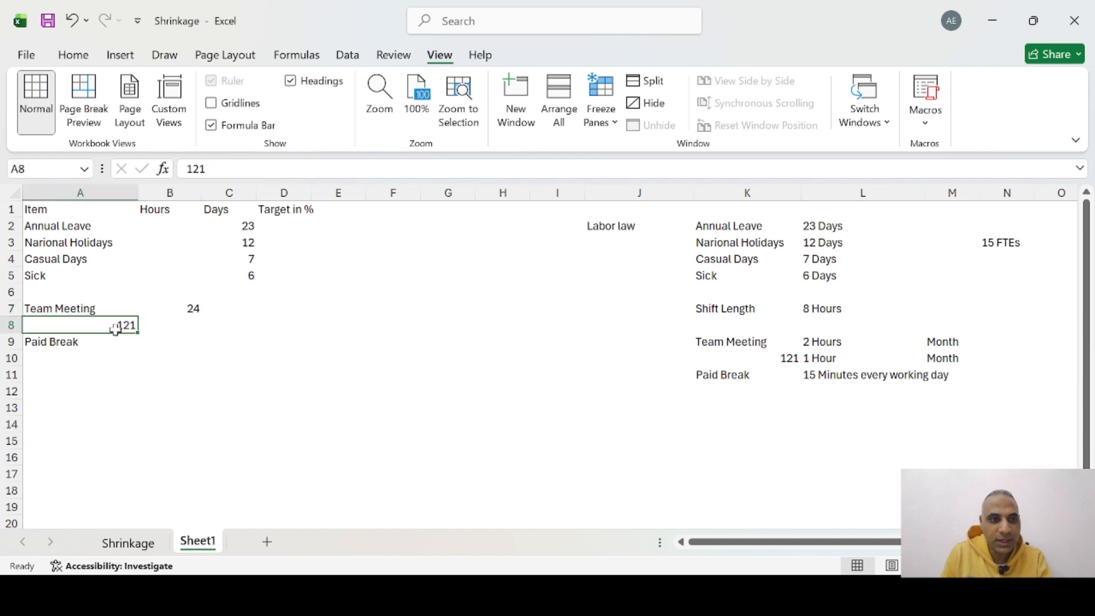
click(182, 321)
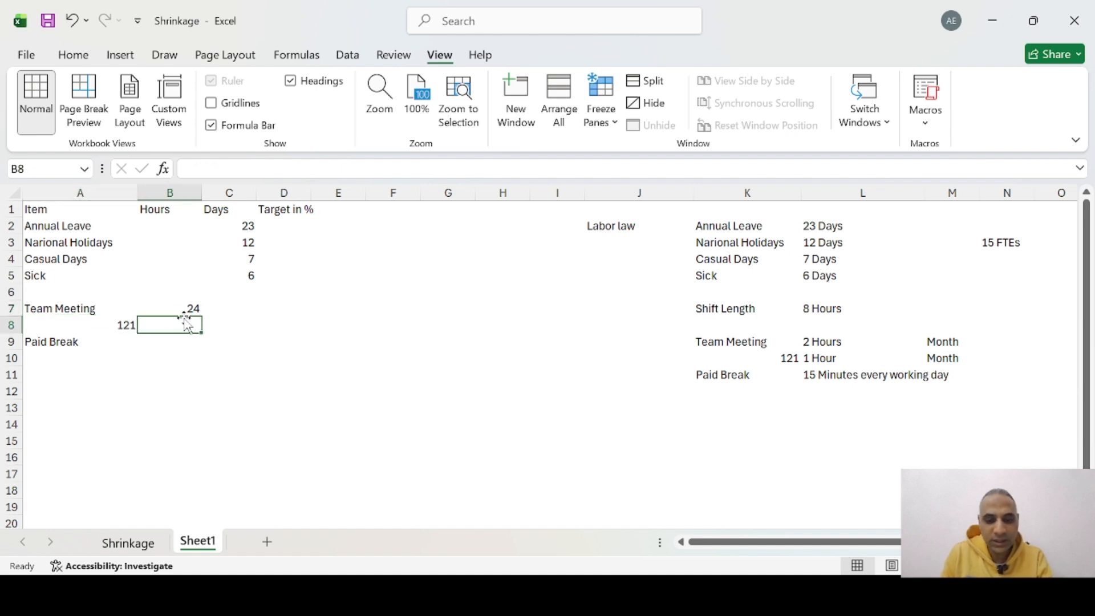
text(=1)
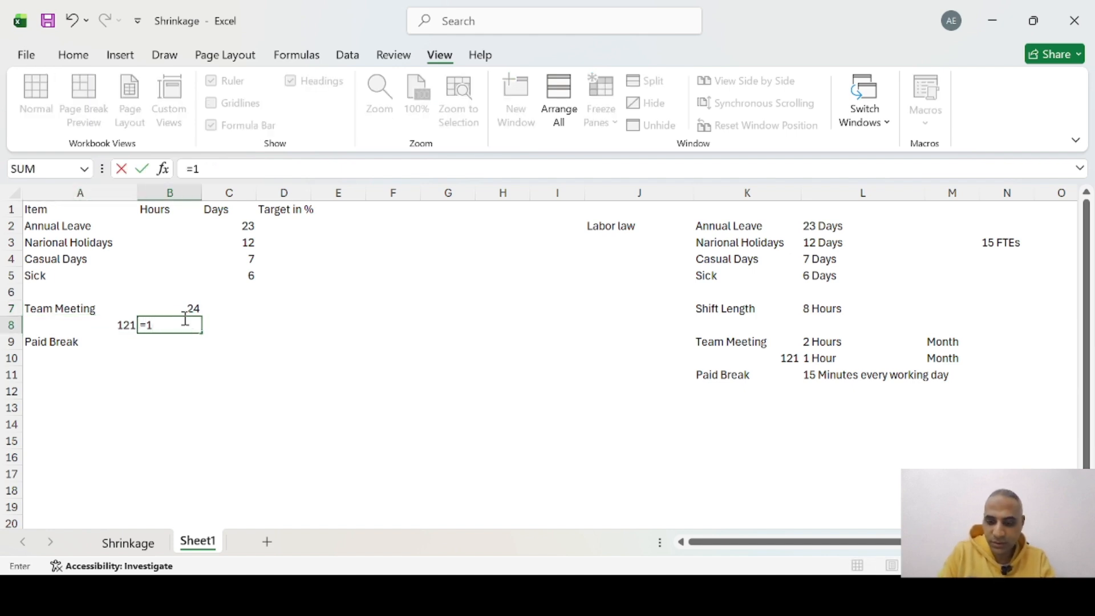
text(*)
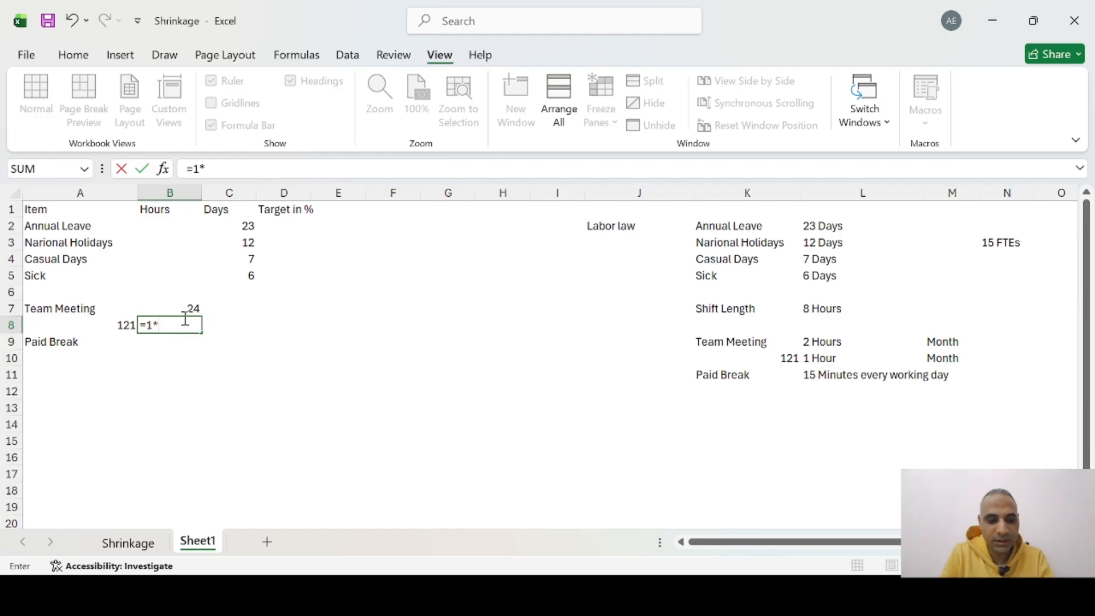
text(12)
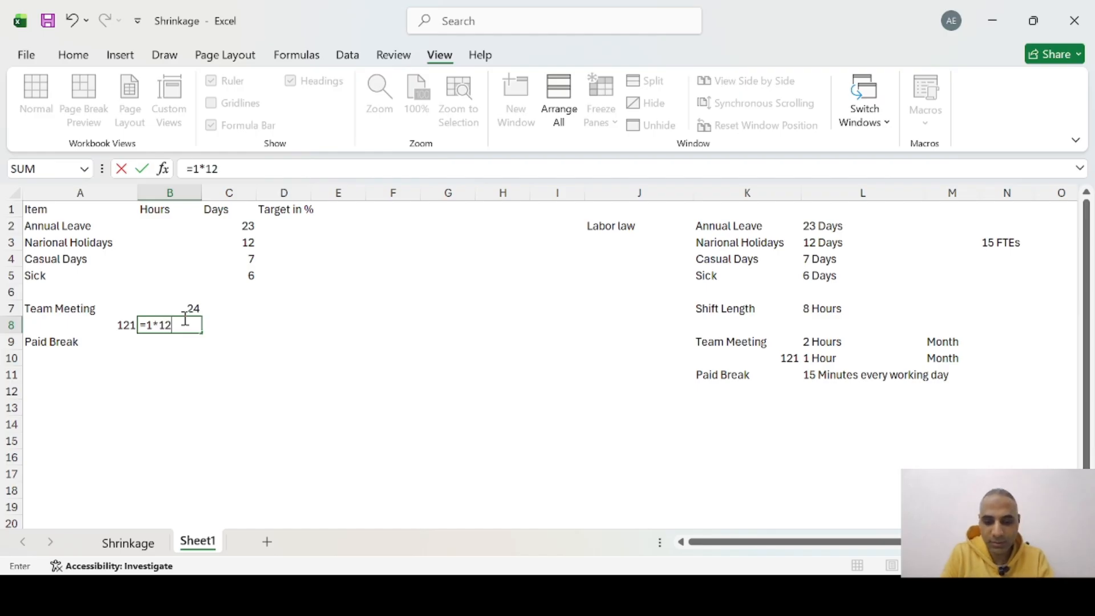
key(Return)
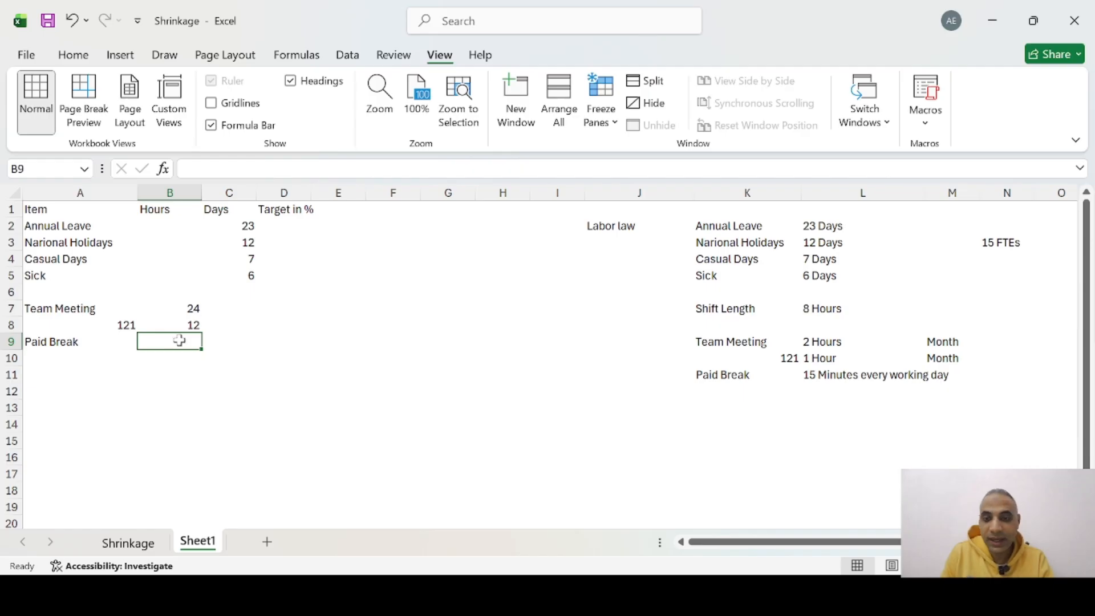
Step: Enter "(15/60)" in B9 as the daily Paid Break hours
text(()
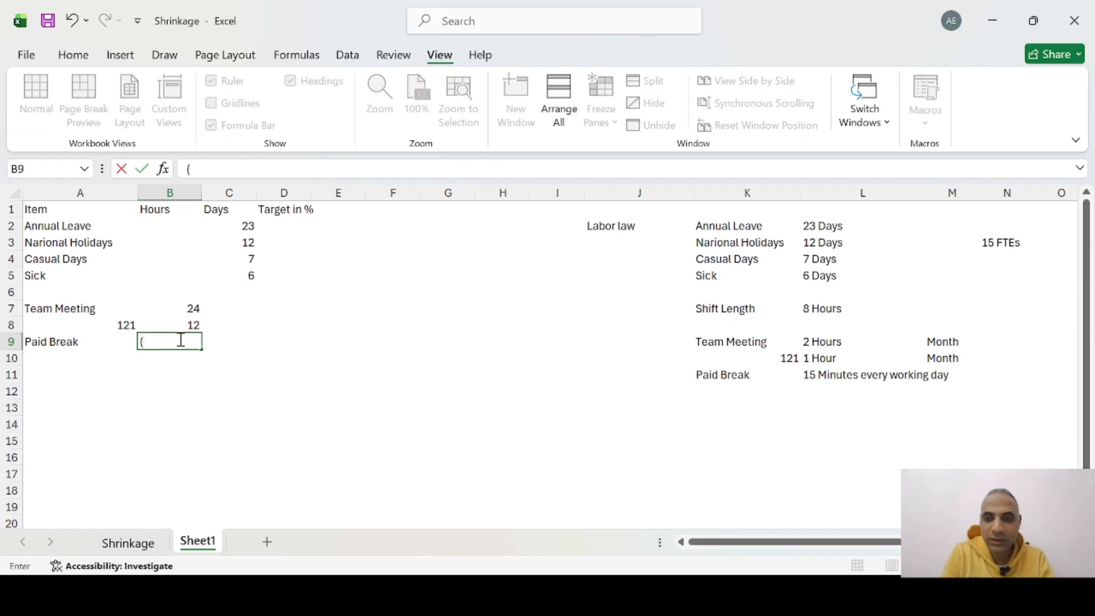
text(15)
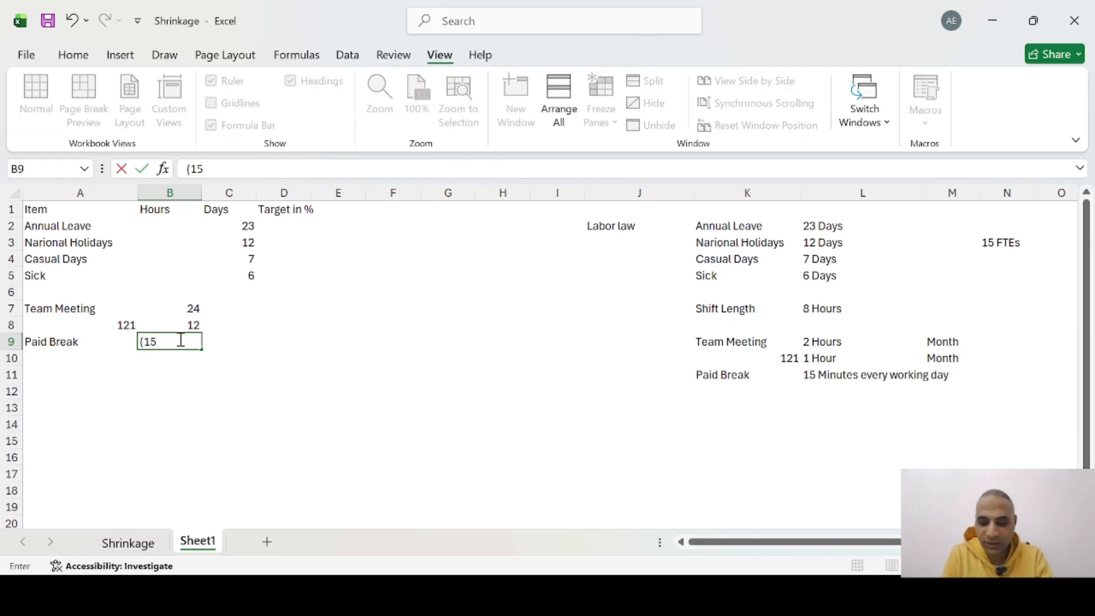
text(/6)
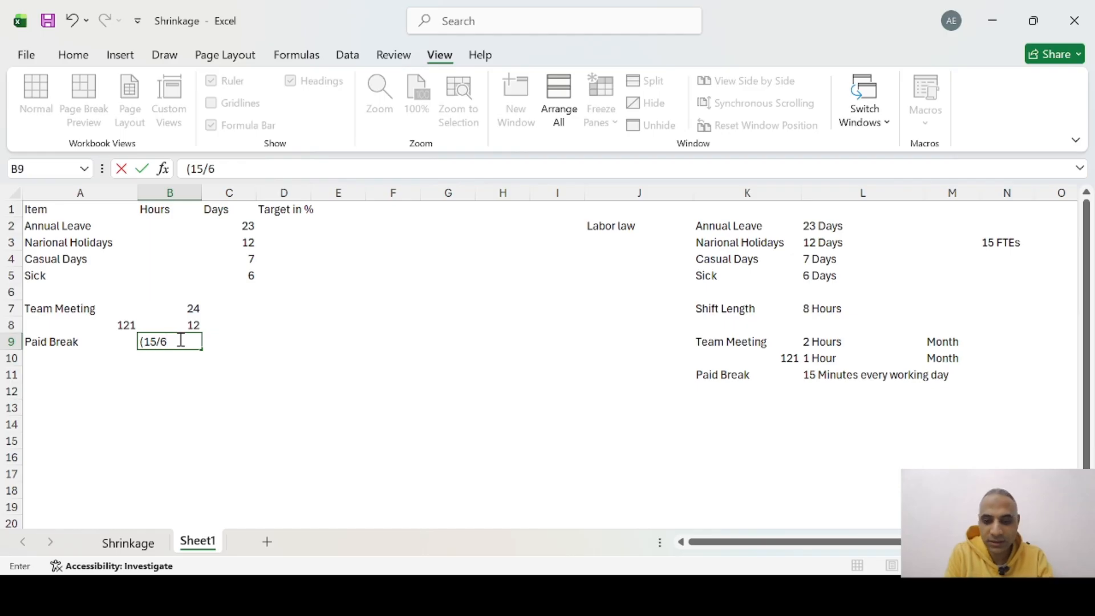
text(0)
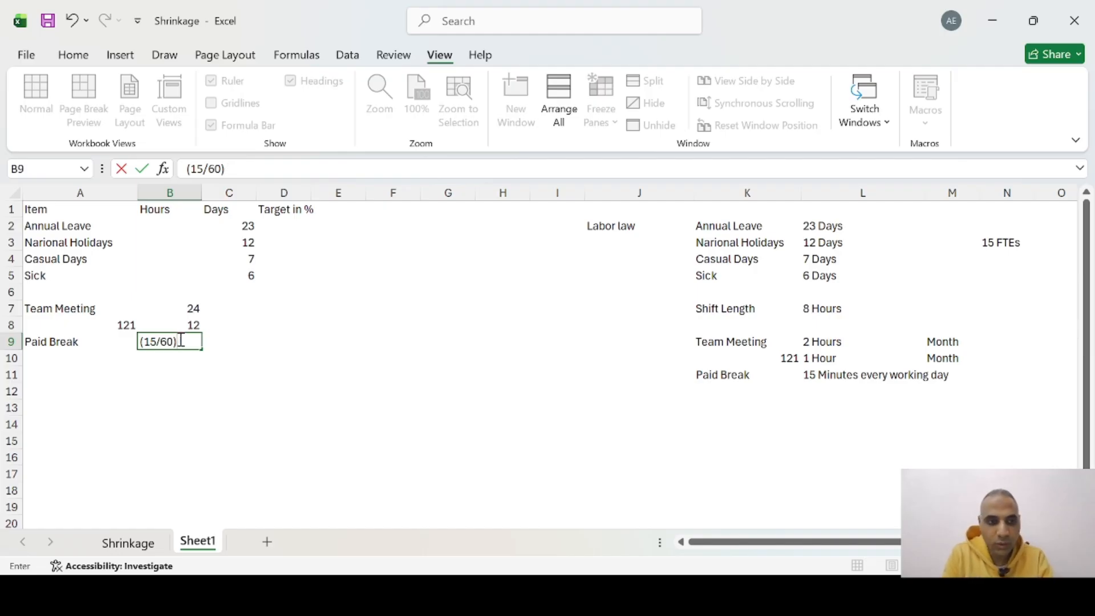
key(Return)
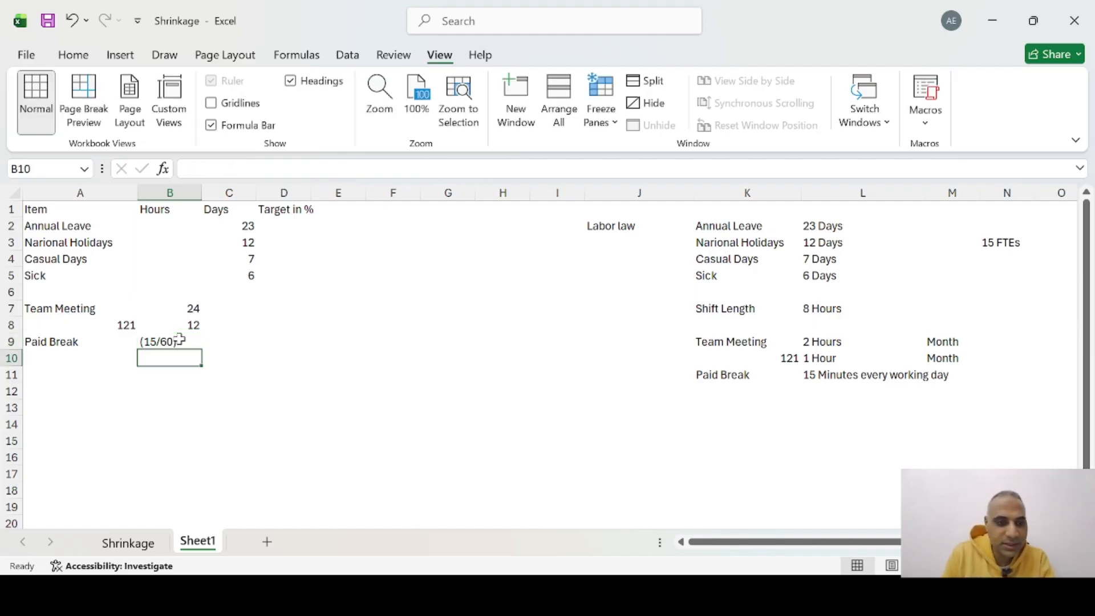
Step: Turn the Paid Break entry in B9 into the numeric value 0.25 and centre the cell contents across the sheet
click(179, 339)
click(210, 127)
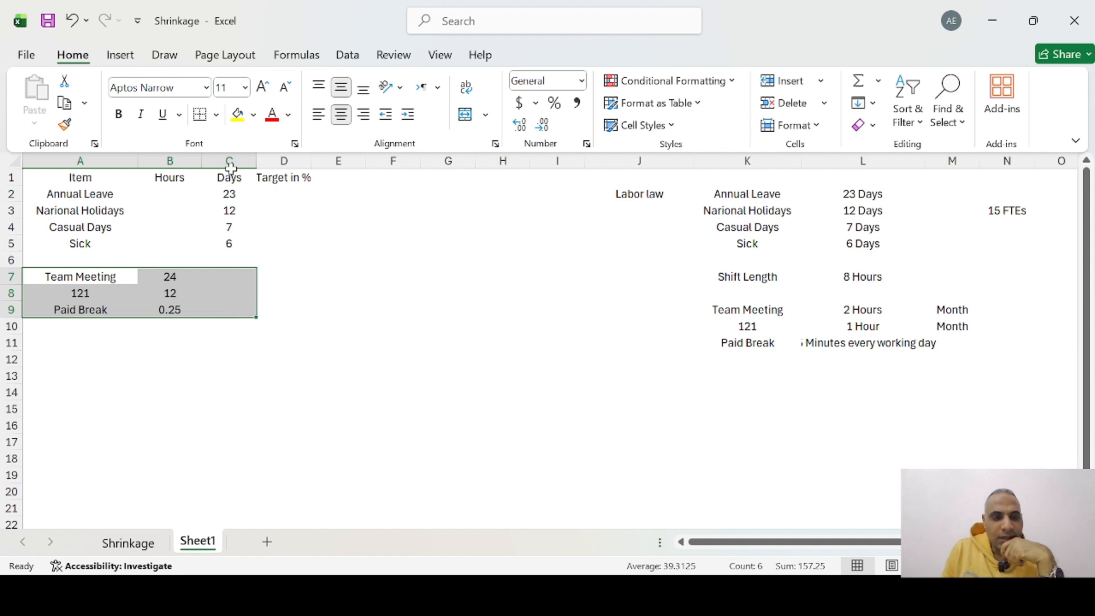
click(210, 194)
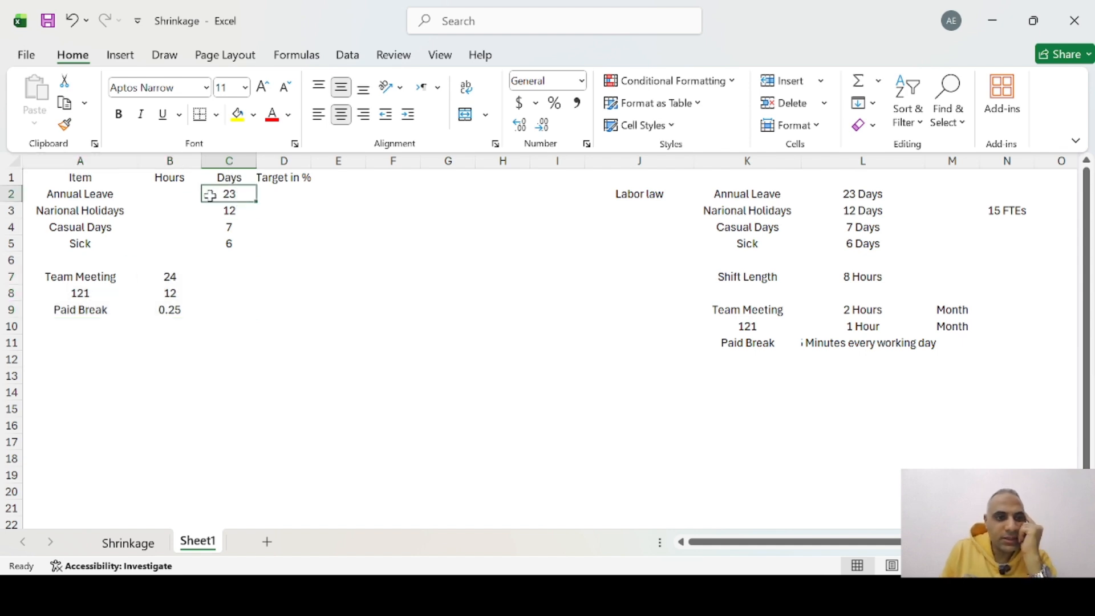
click(173, 197)
drag(81, 276, 172, 293)
click(219, 277)
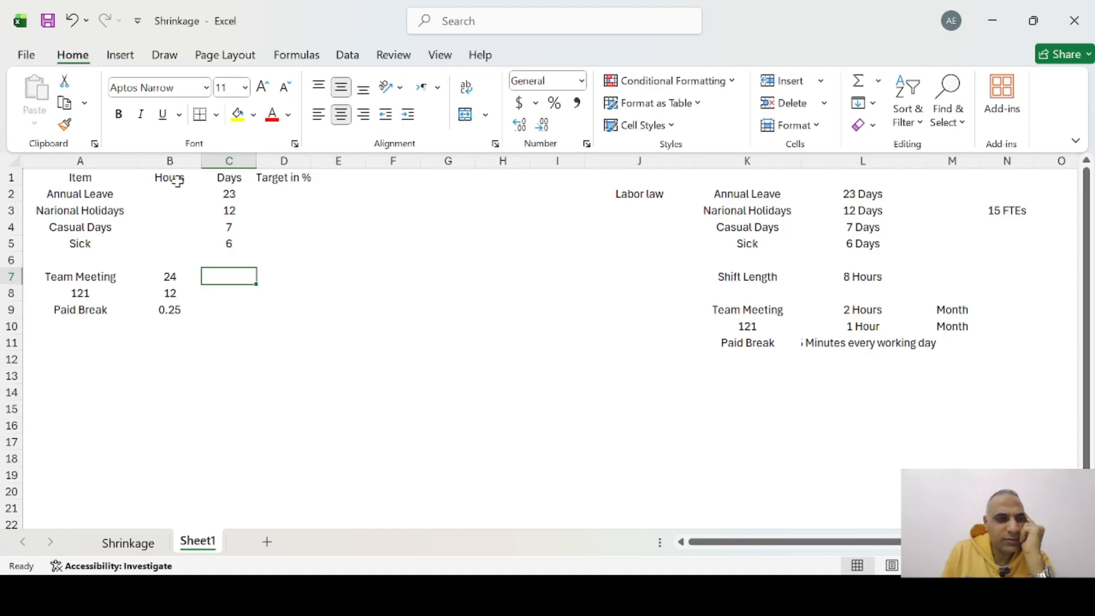
click(187, 197)
drag(70, 193, 162, 192)
Step: Try to calculate the Annual Leave hours in B2 with the formula =C2/8
click(161, 195)
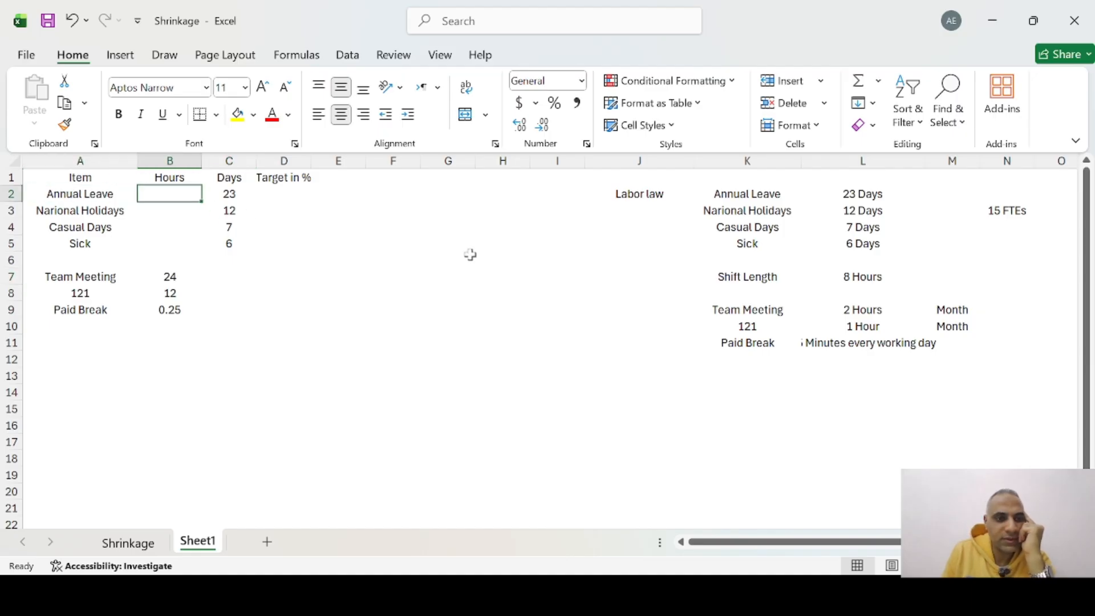
text(=)
key(Right)
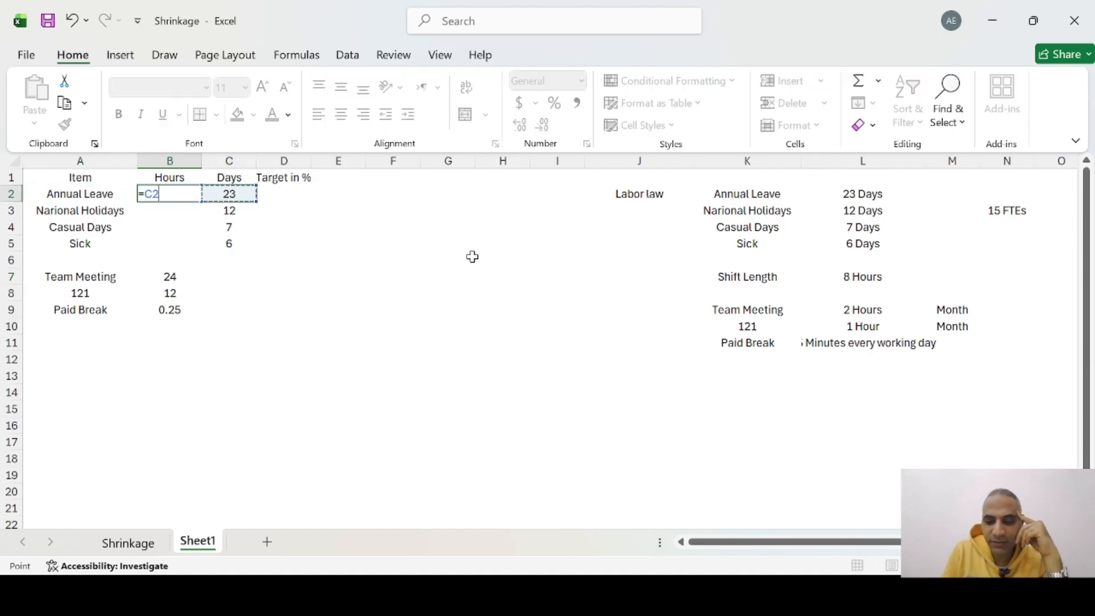
text(/)
scroll(472, 256, right, 1)
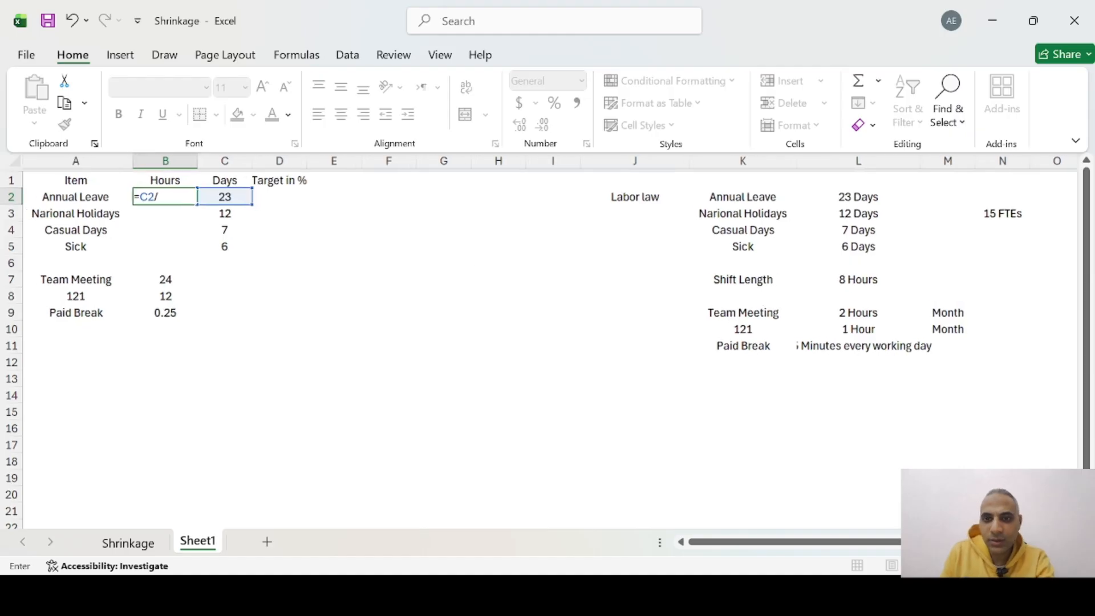
scroll(1056, 254, left, 2)
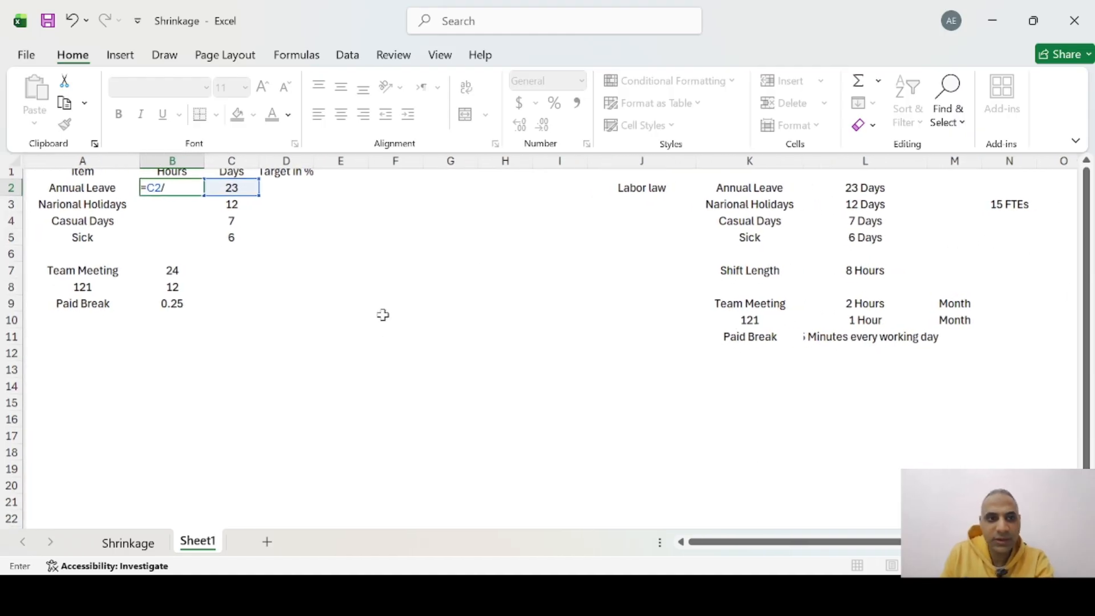
text(8)
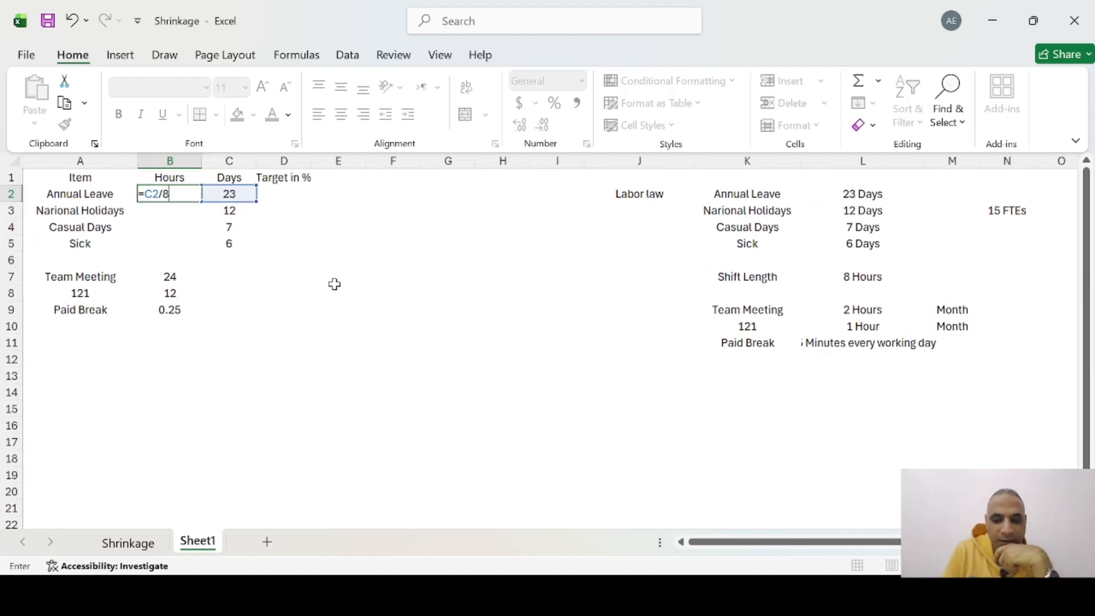
key(Return)
click(161, 192)
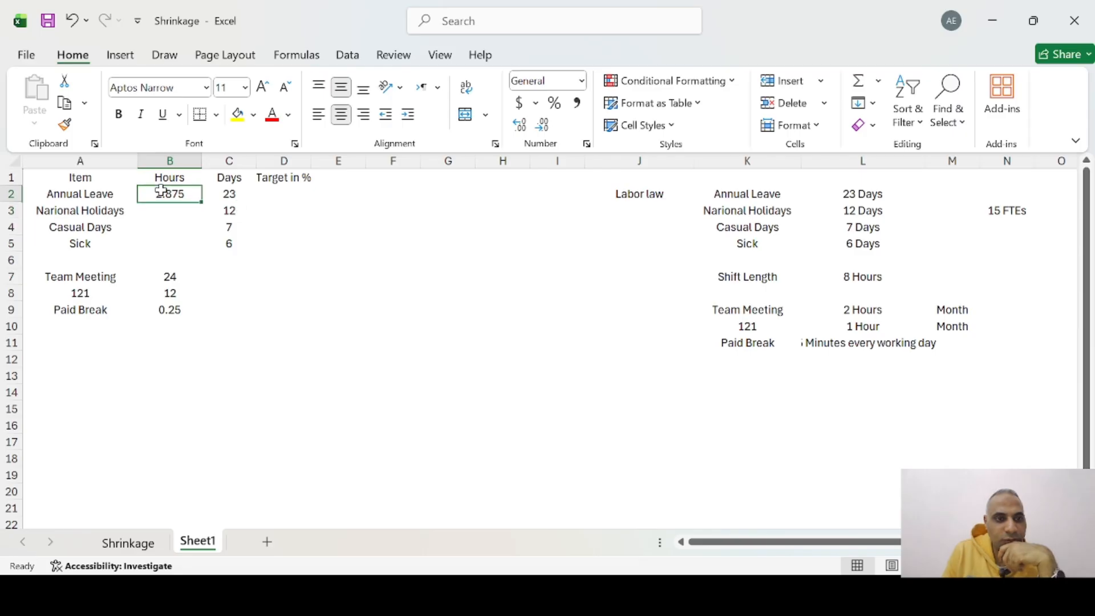
Step: Re-enter the formula =C2/8 in B2 for the Annual Leave hours
click(166, 208)
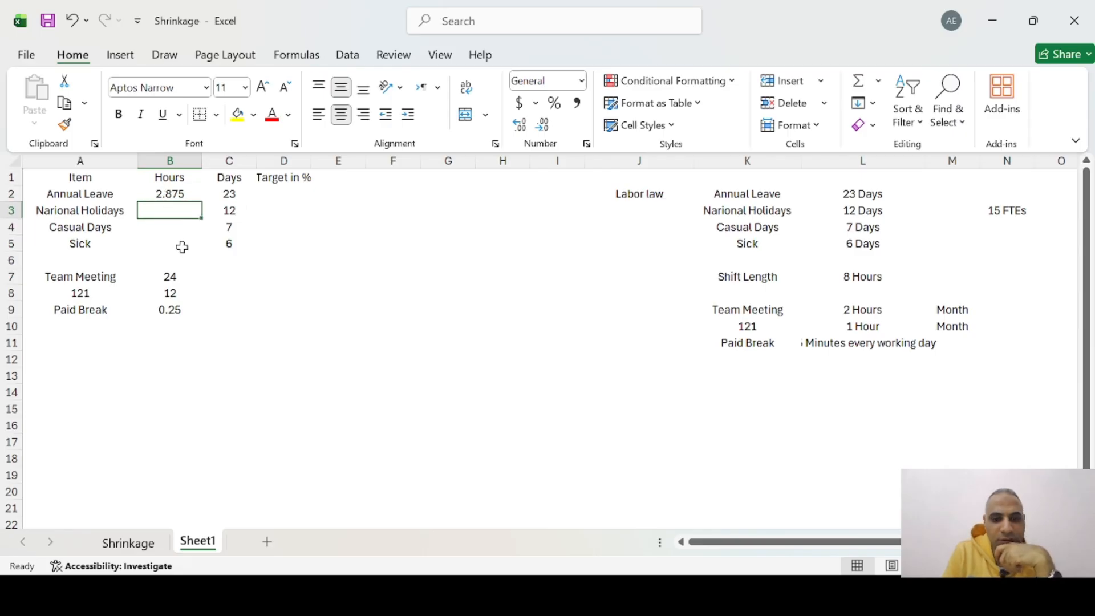
key(Up)
text(=)
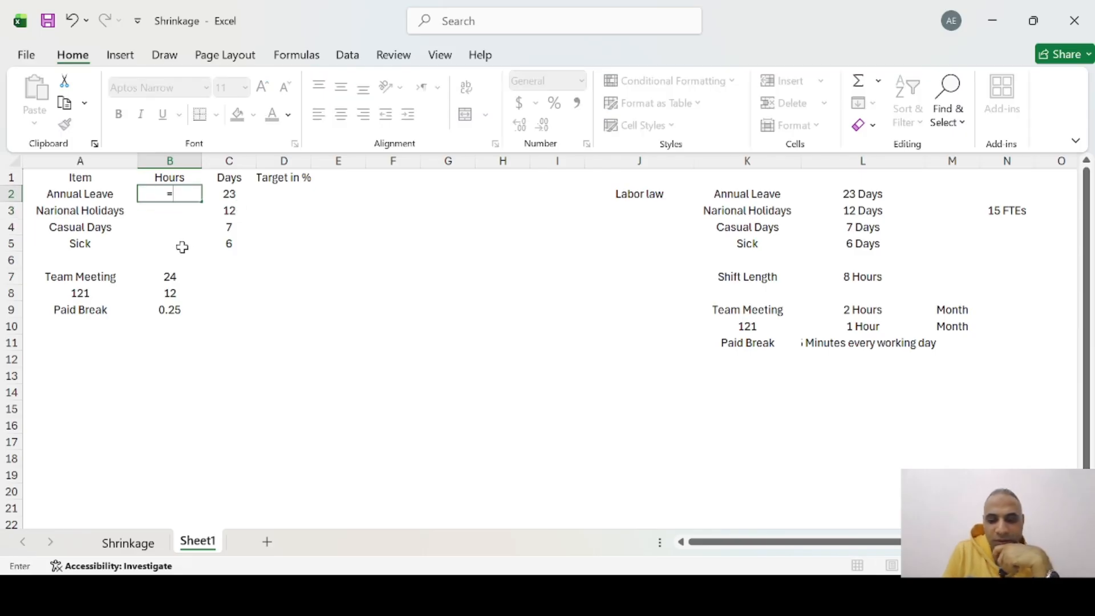
key(Right)
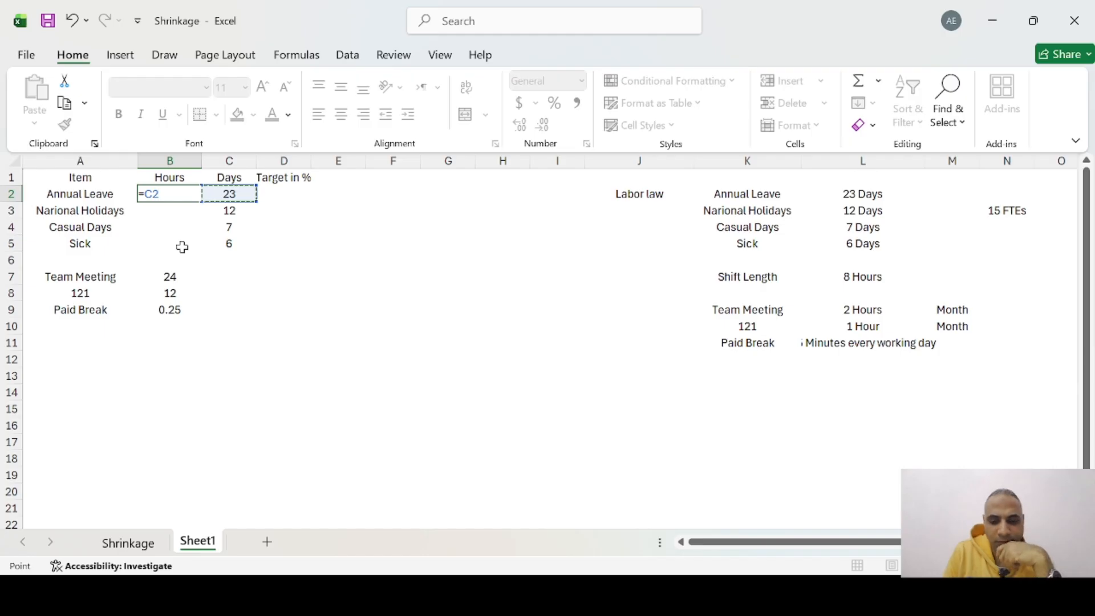
text(/8)
key(Return)
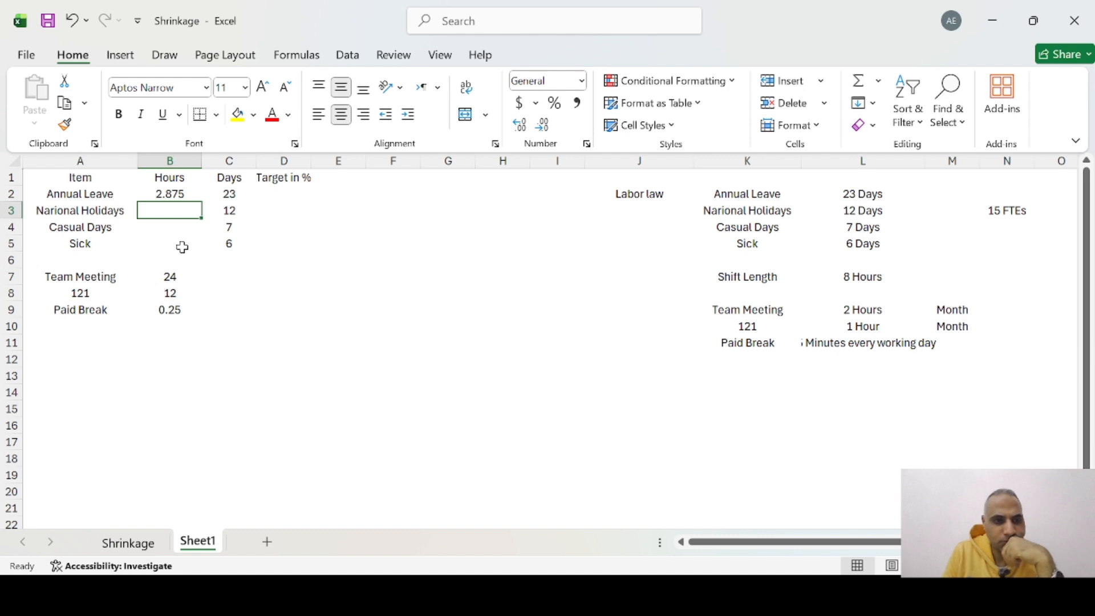
Step: Try to calculate the National Holidays hours in B3 with the formula =C3/8
text(=)
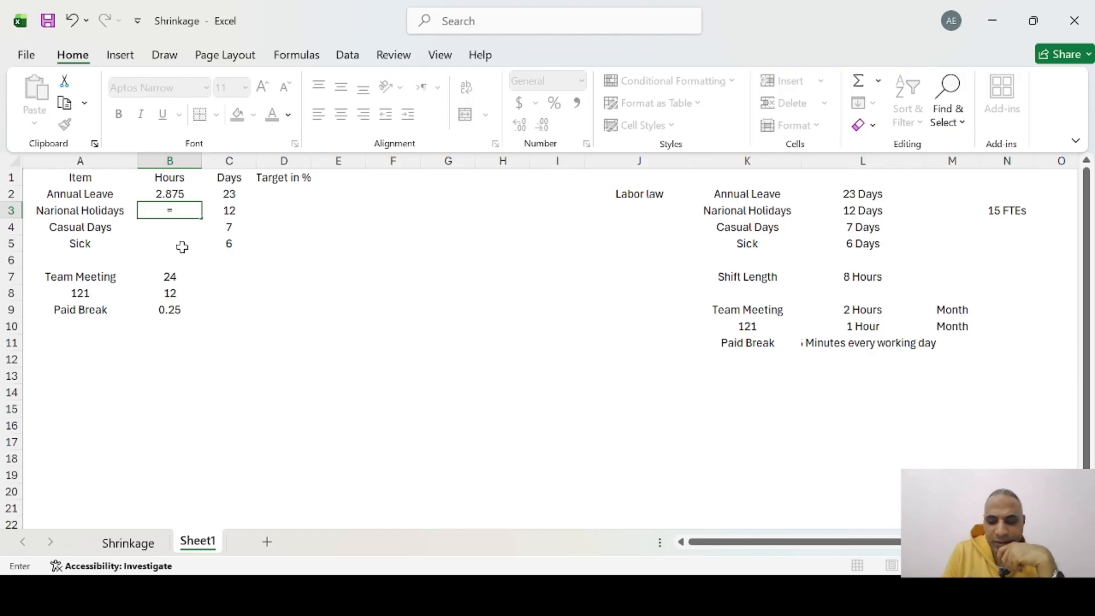
key(Right)
text(/)
key(Return)
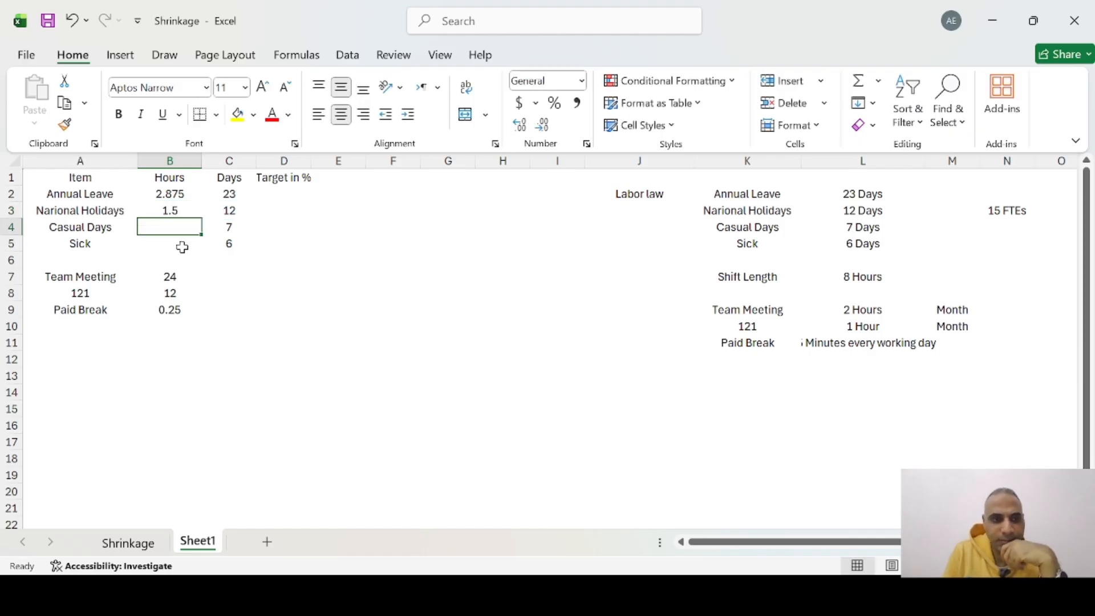
Step: Compare the Hrs and Days values of the Annual row on the Shrinkage sheet, and return to Sheet1
click(128, 543)
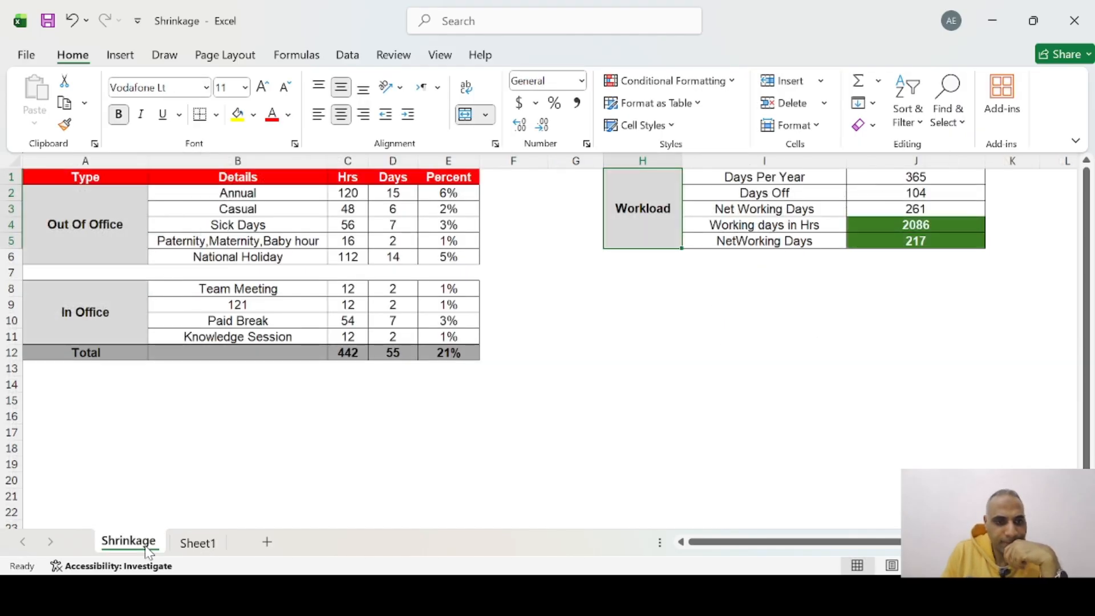
click(356, 191)
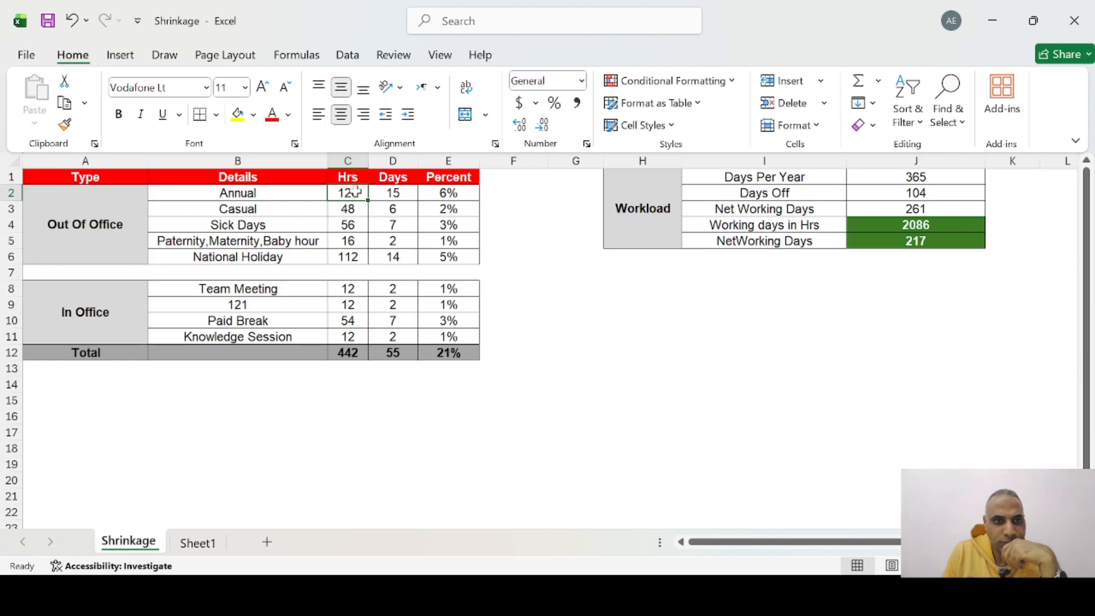
click(395, 194)
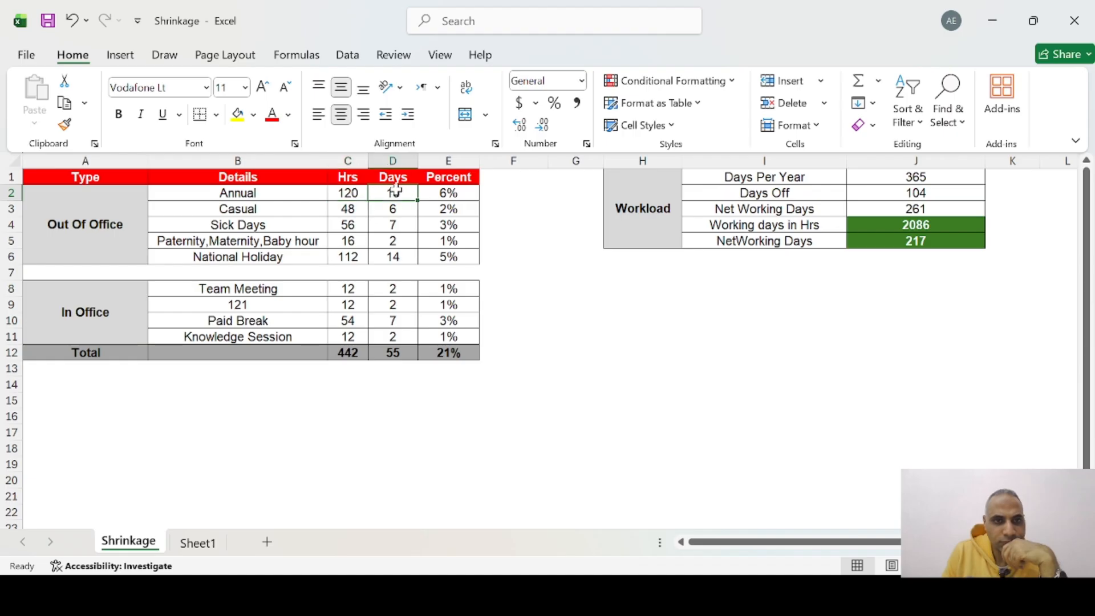
click(210, 542)
click(188, 192)
click(267, 321)
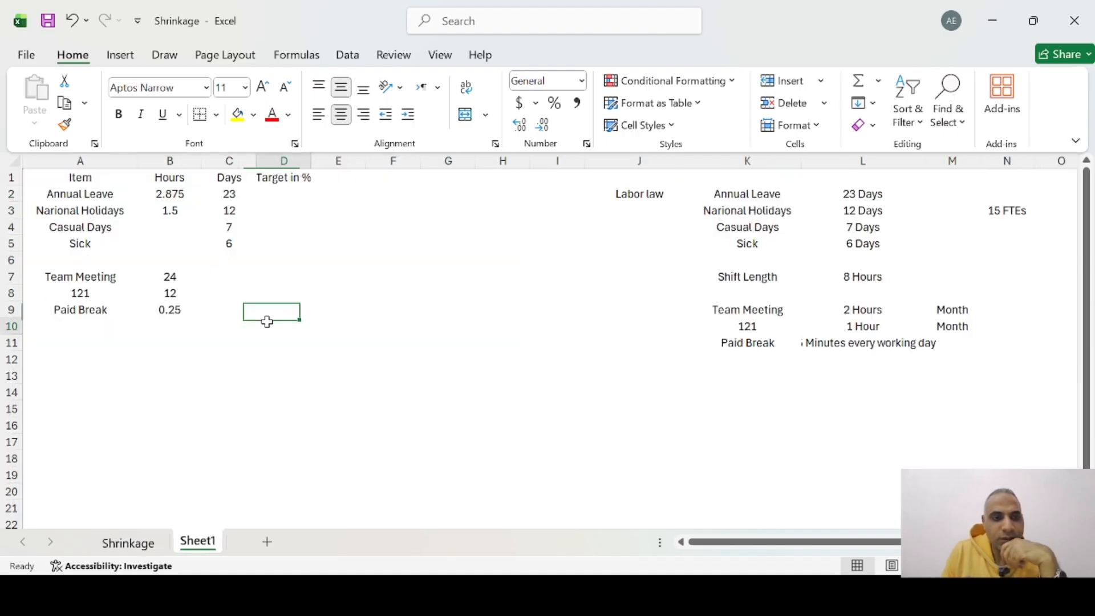
Step: Check the Paid Break hours formula in B9
click(118, 193)
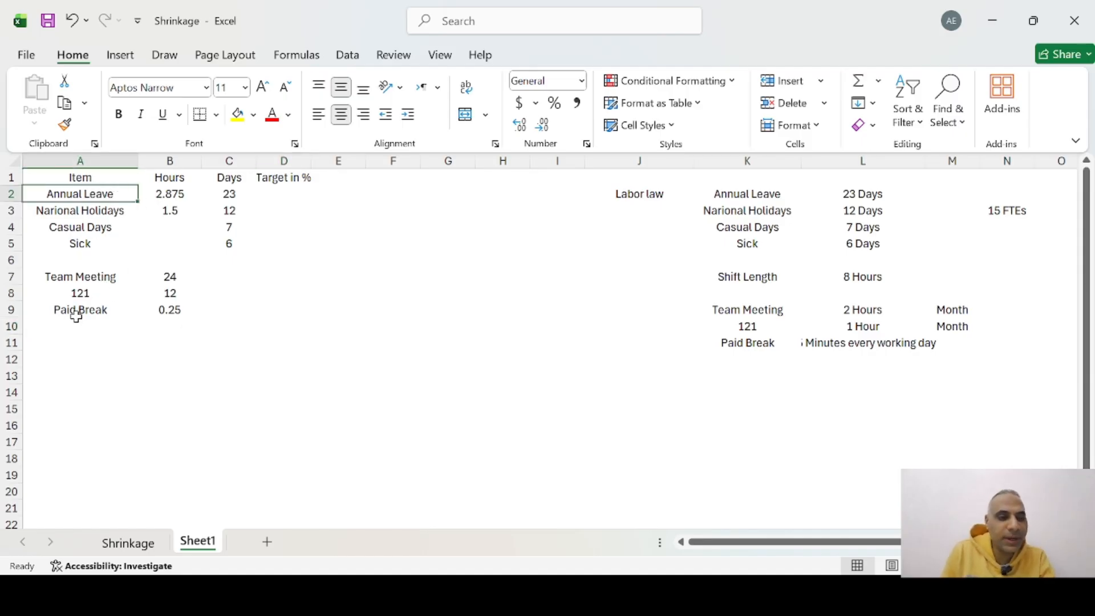
click(182, 309)
double_click(182, 310)
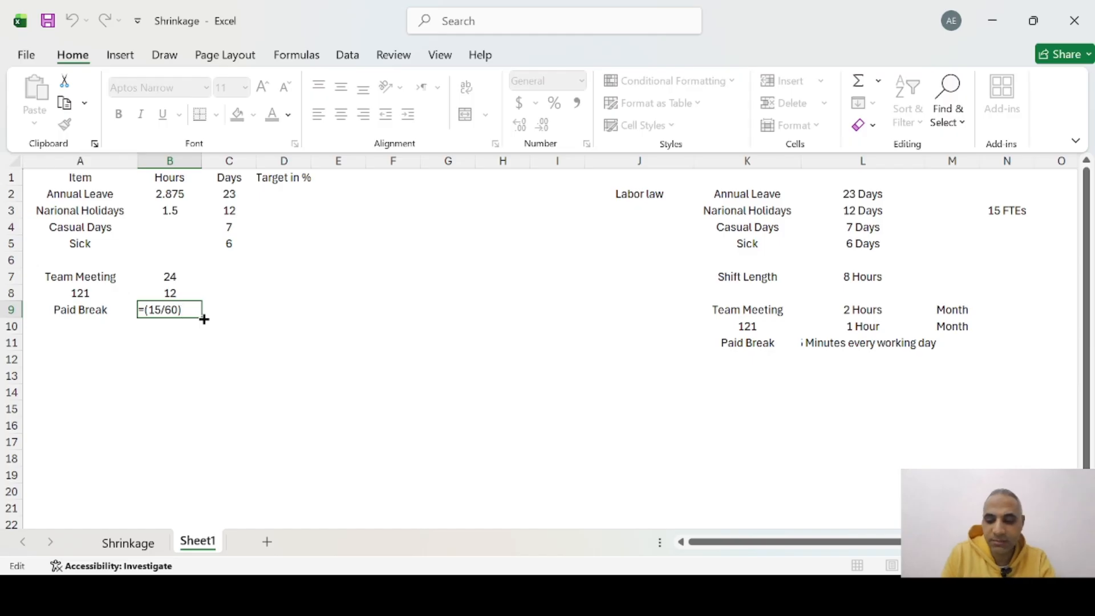
key(Return)
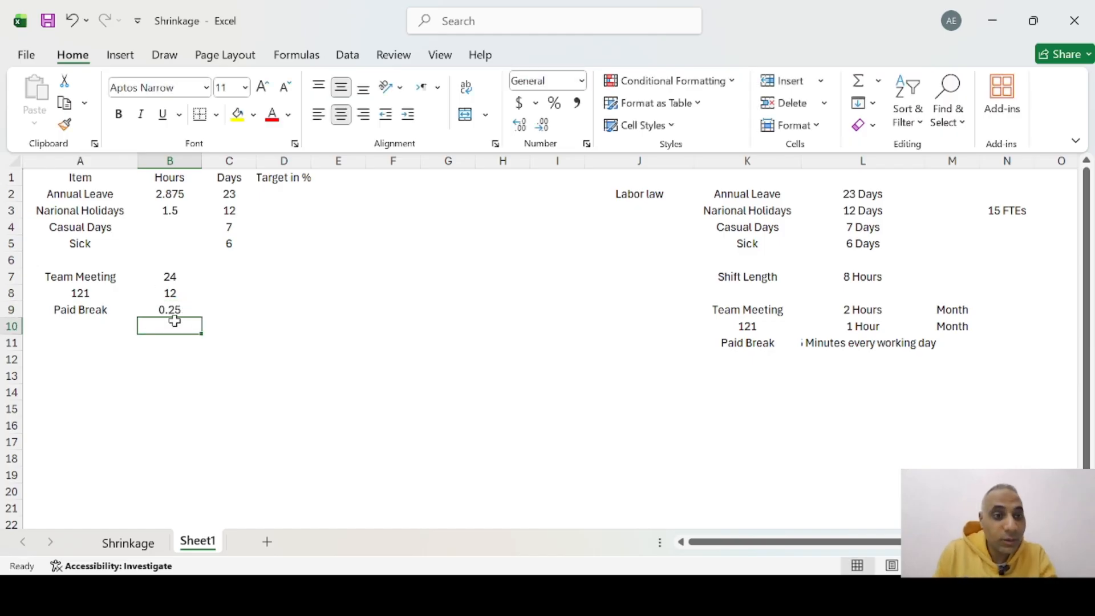
Step: Clear B2:B4 and calculate the Annual Leave hours in B2 with the formula =C2*8
drag(189, 190, 191, 225)
key(Delete)
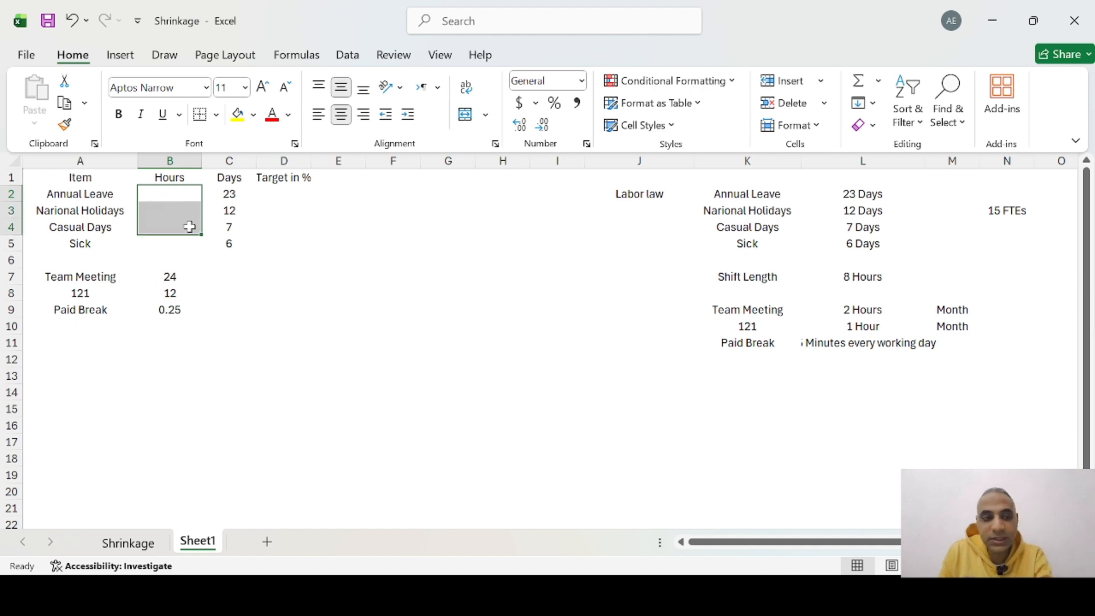
click(180, 192)
click(231, 195)
click(176, 196)
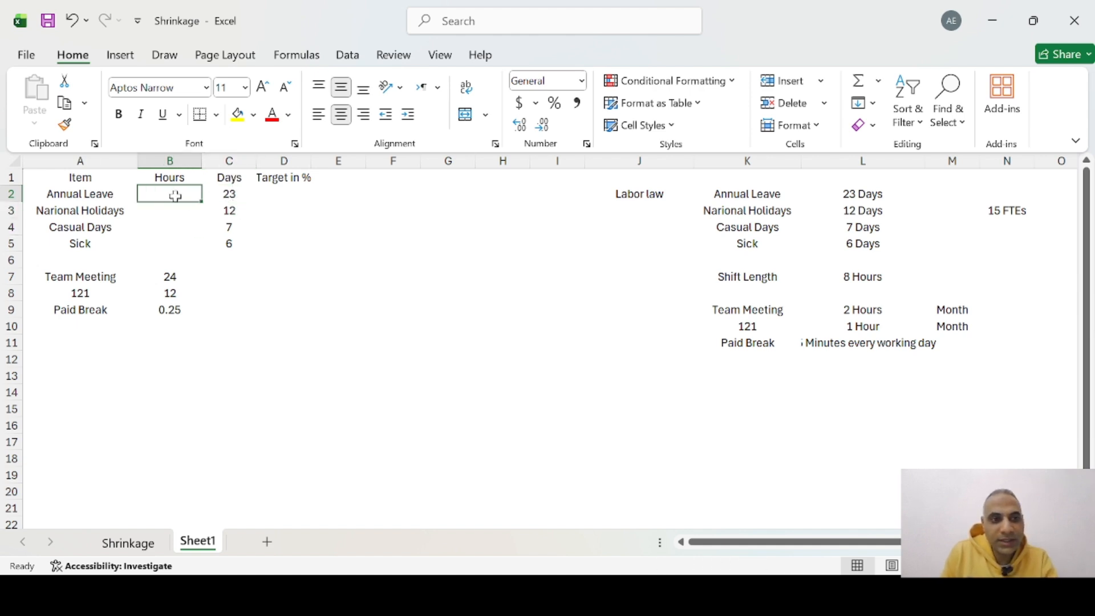
text(=)
key(Right)
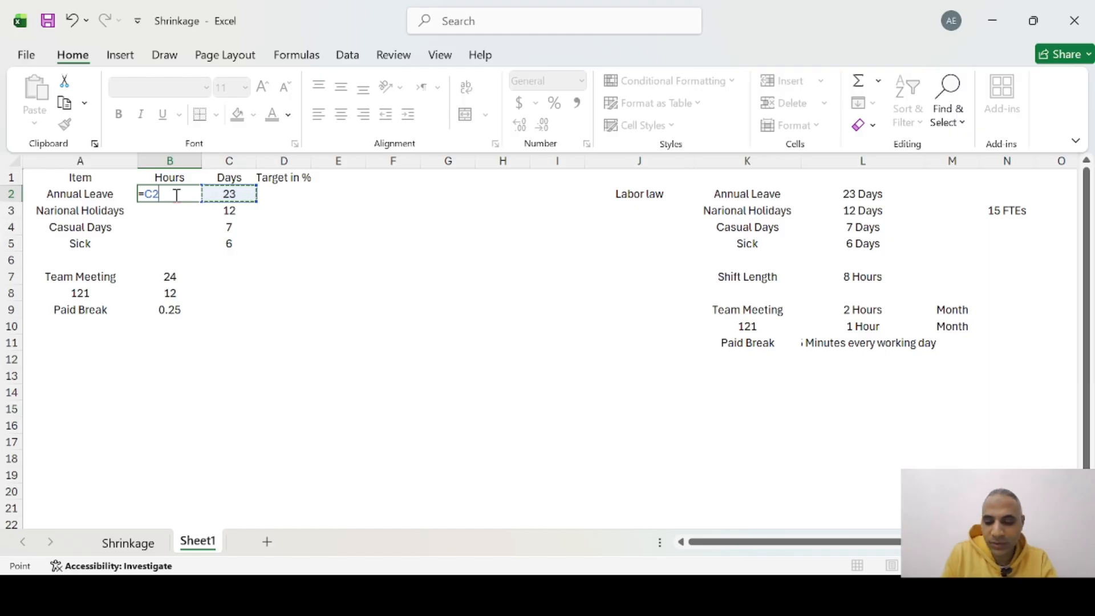
text(*)
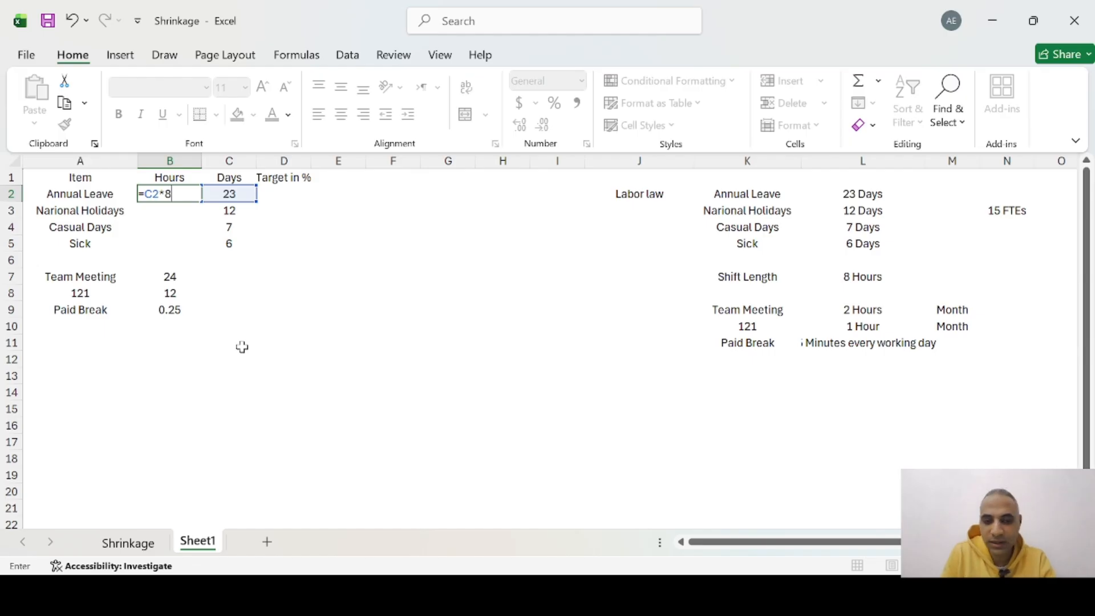
key(Return)
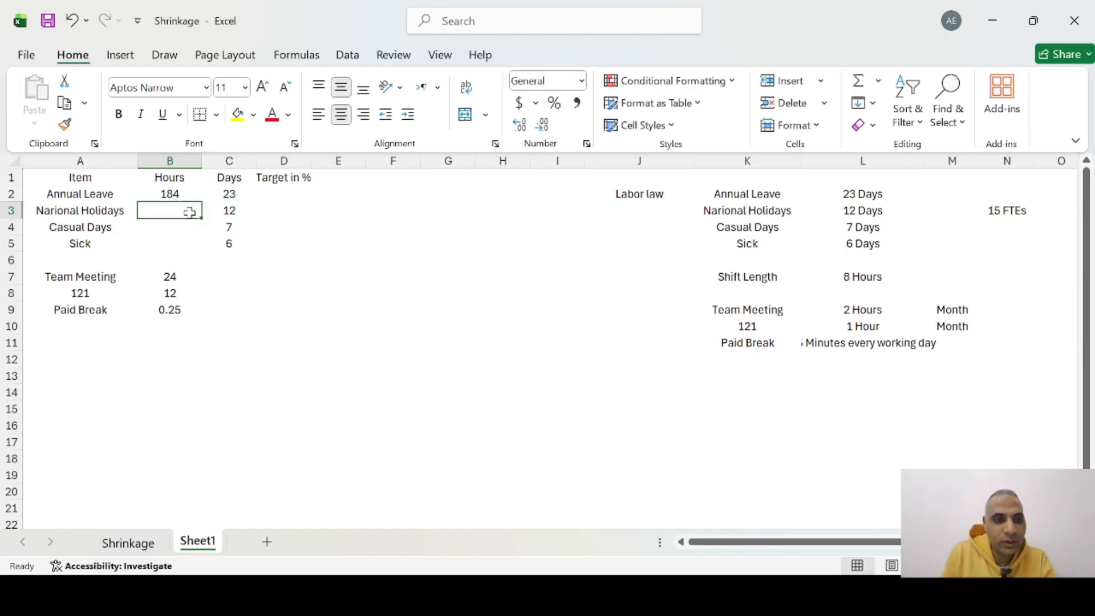
Step: Calculate the National Holidays hours in B3 with the formula =C3*8 and fill it down through B5 for Casual Days and Sick
text(=)
key(Right)
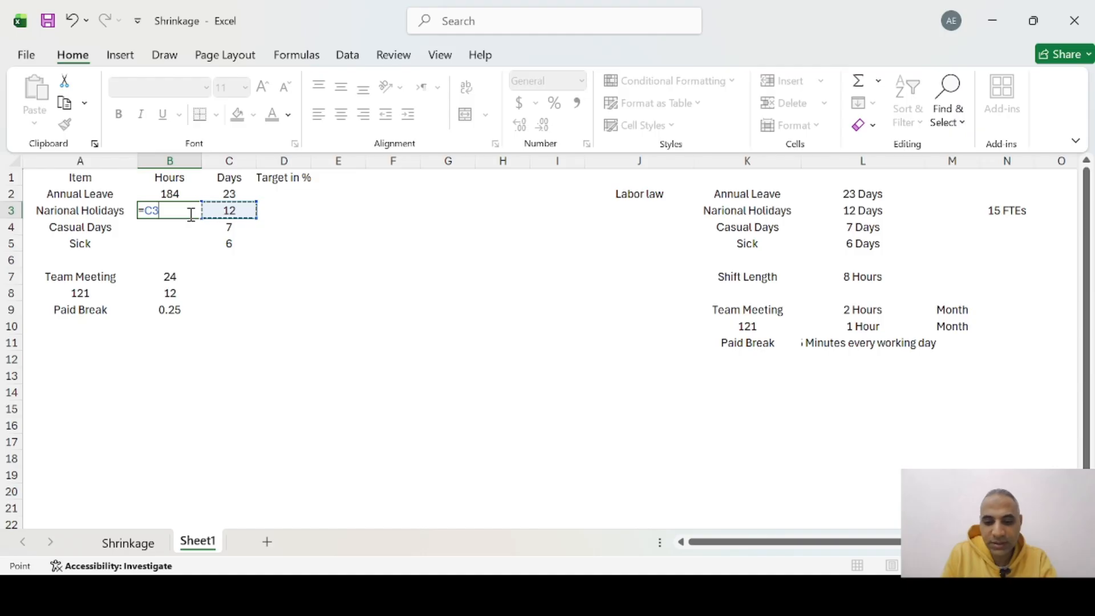
text(*8)
key(Return)
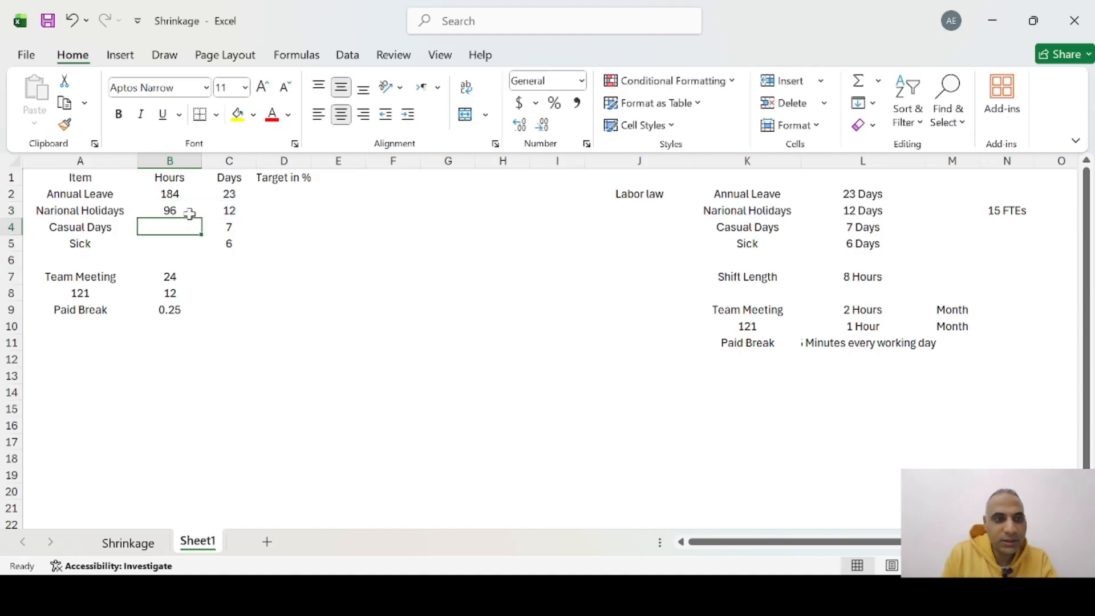
click(189, 213)
drag(201, 219, 208, 246)
click(258, 292)
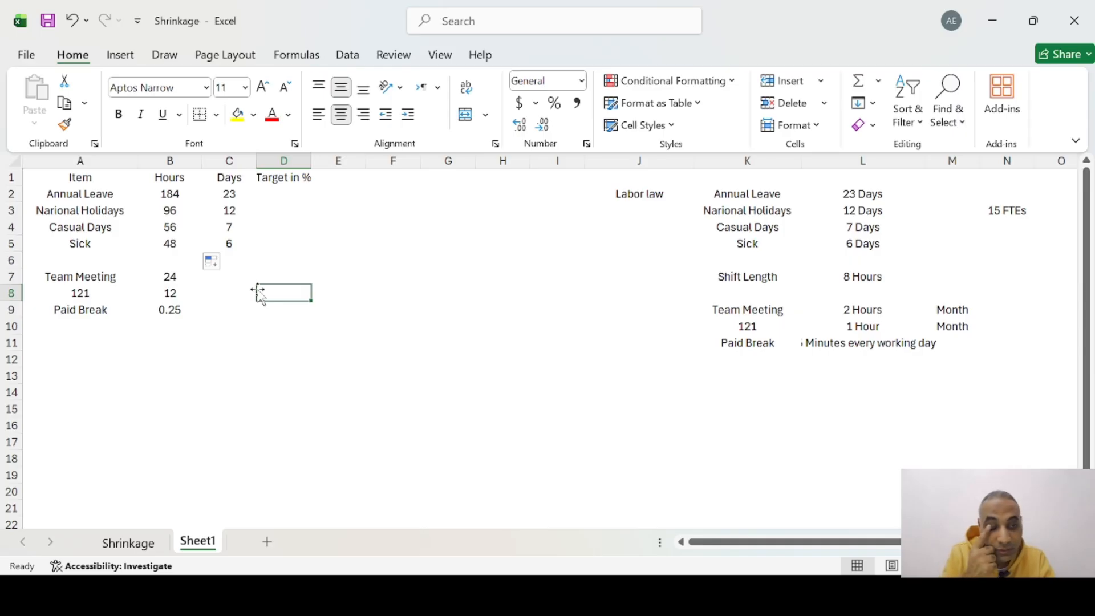
drag(170, 177, 126, 249)
drag(239, 181, 250, 272)
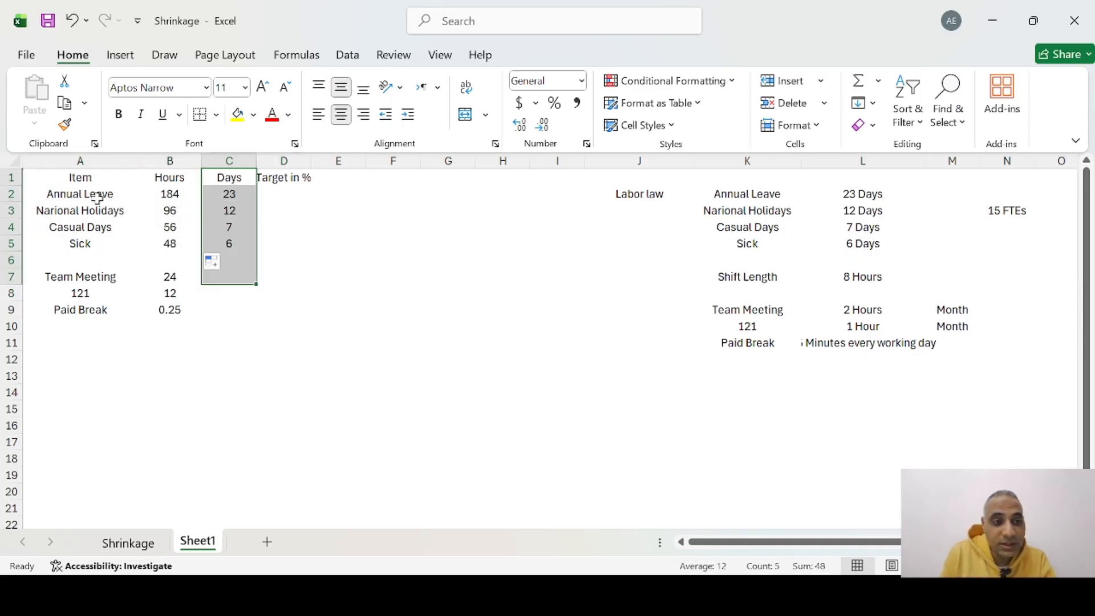
drag(80, 178, 298, 238)
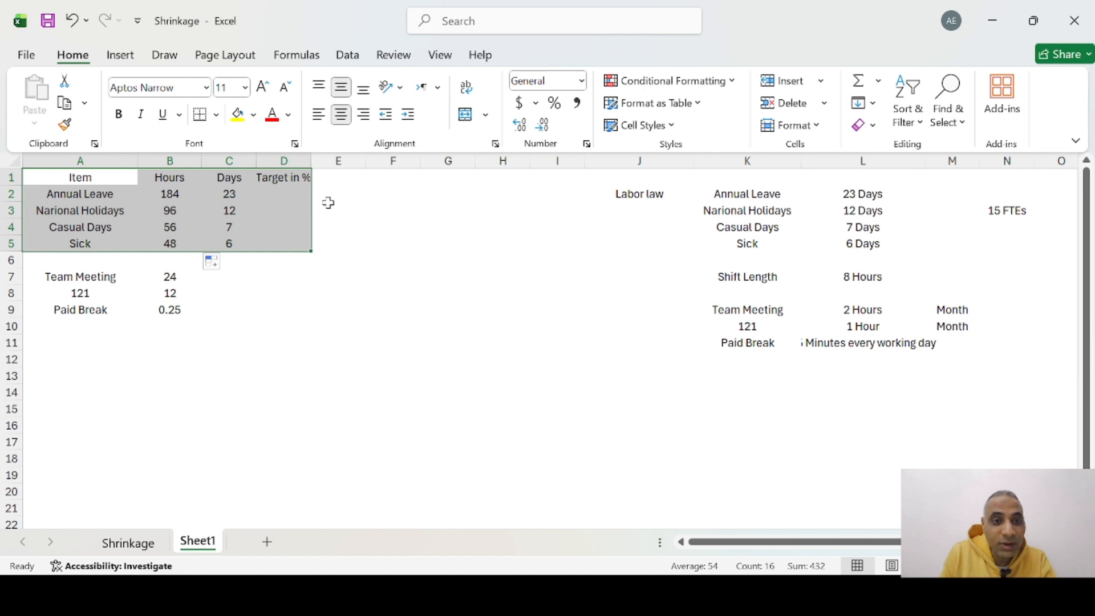
click(90, 193)
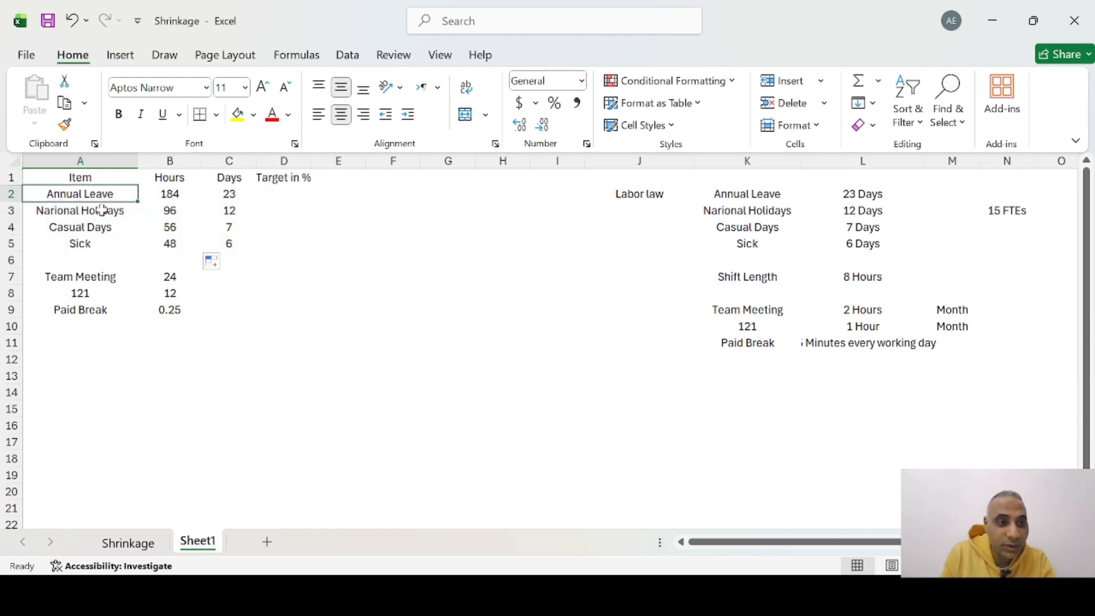
click(101, 215)
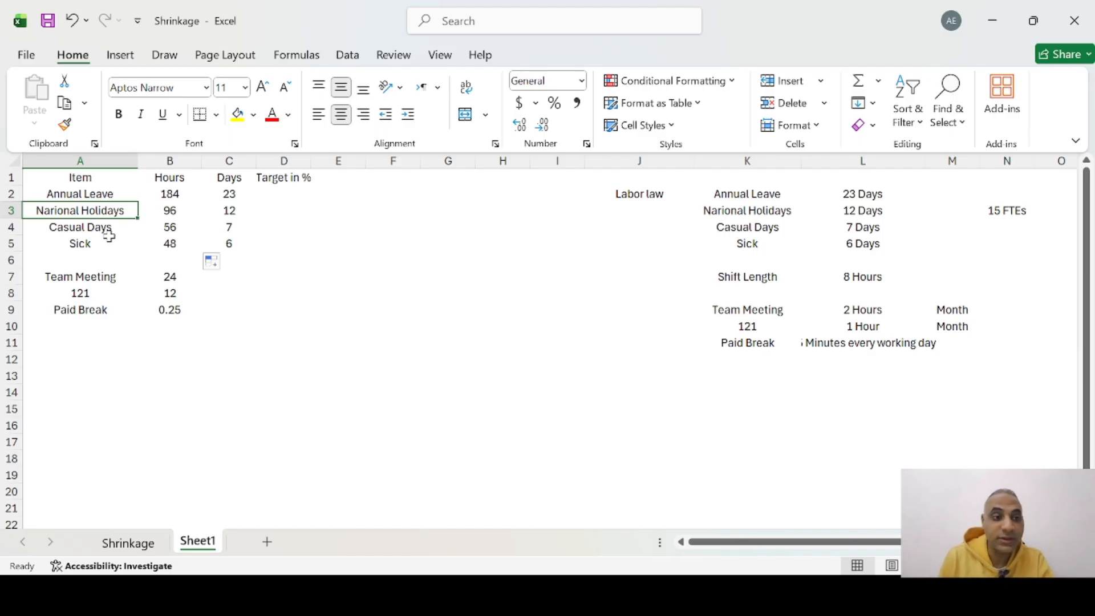
Step: Calculate the Team Meeting days in C7 with the formula =B7/8
click(88, 274)
click(177, 277)
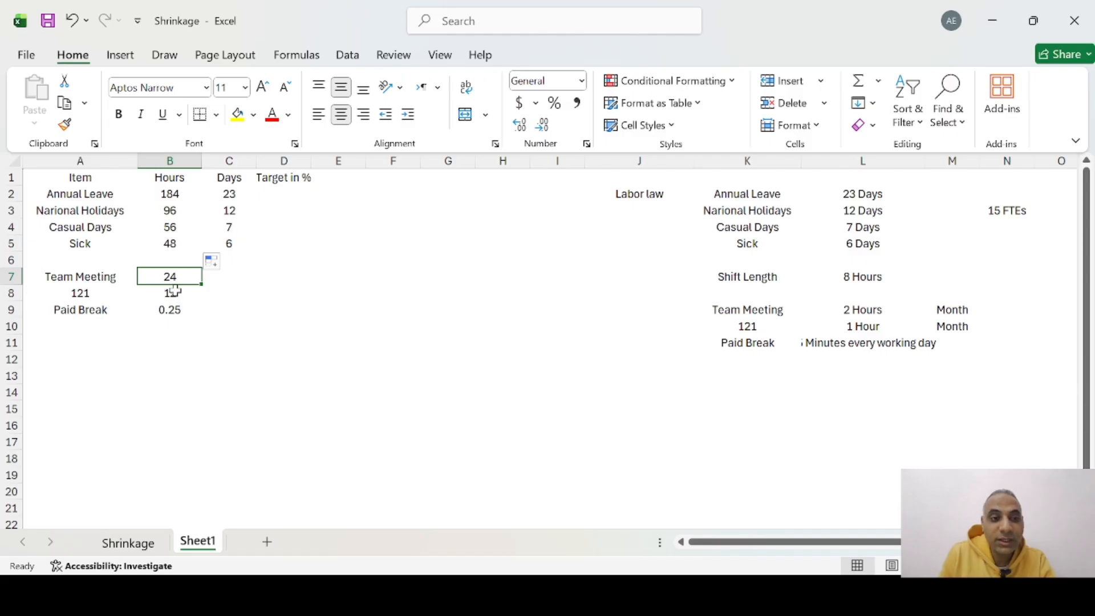
click(227, 278)
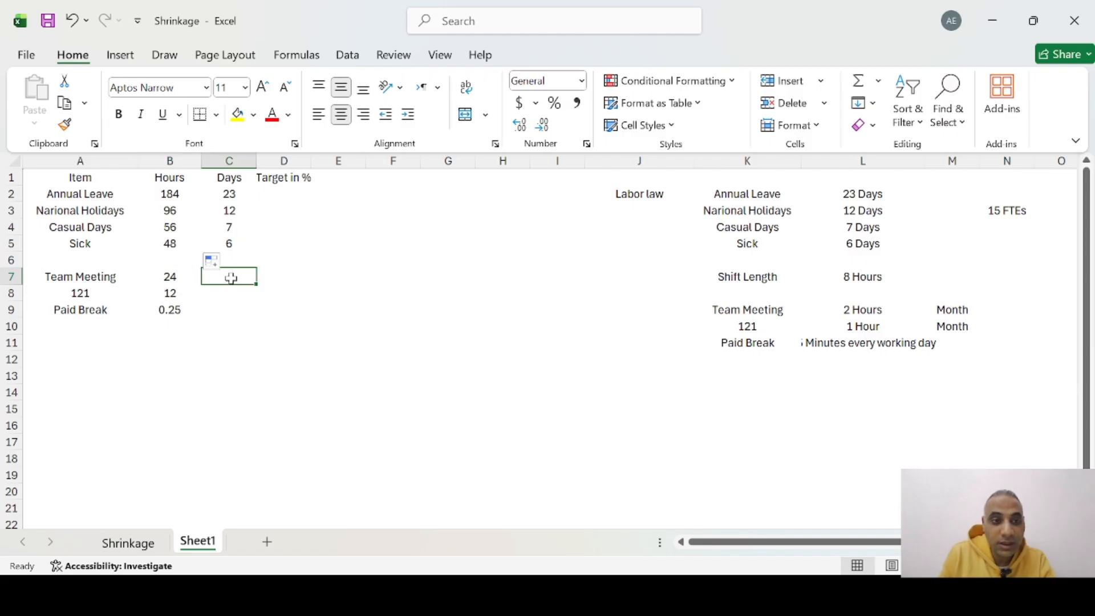
text(=)
key(Left)
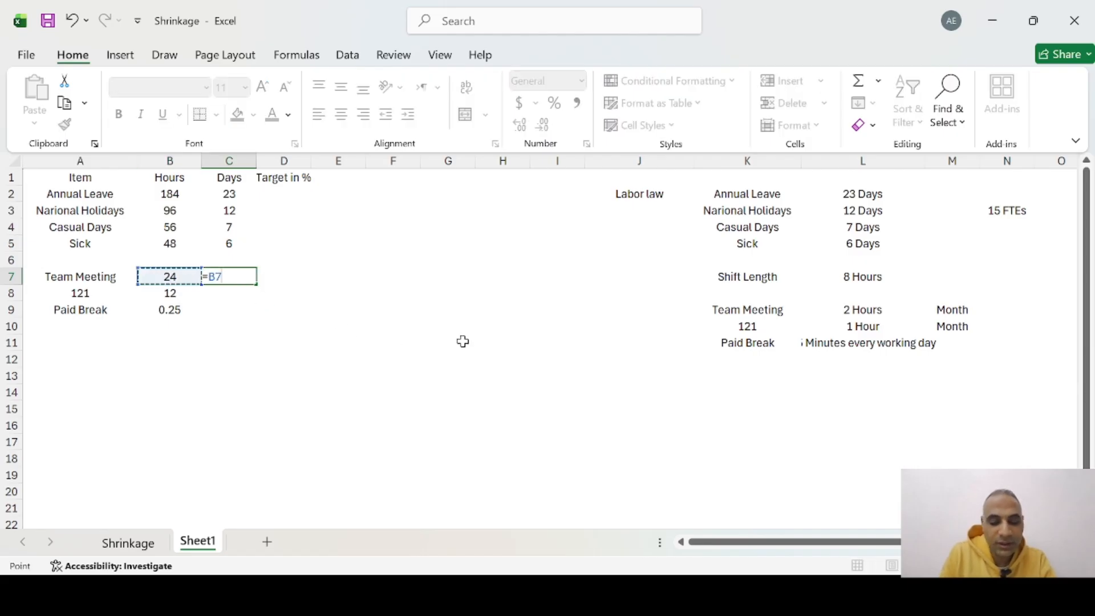
text(/8)
key(Return)
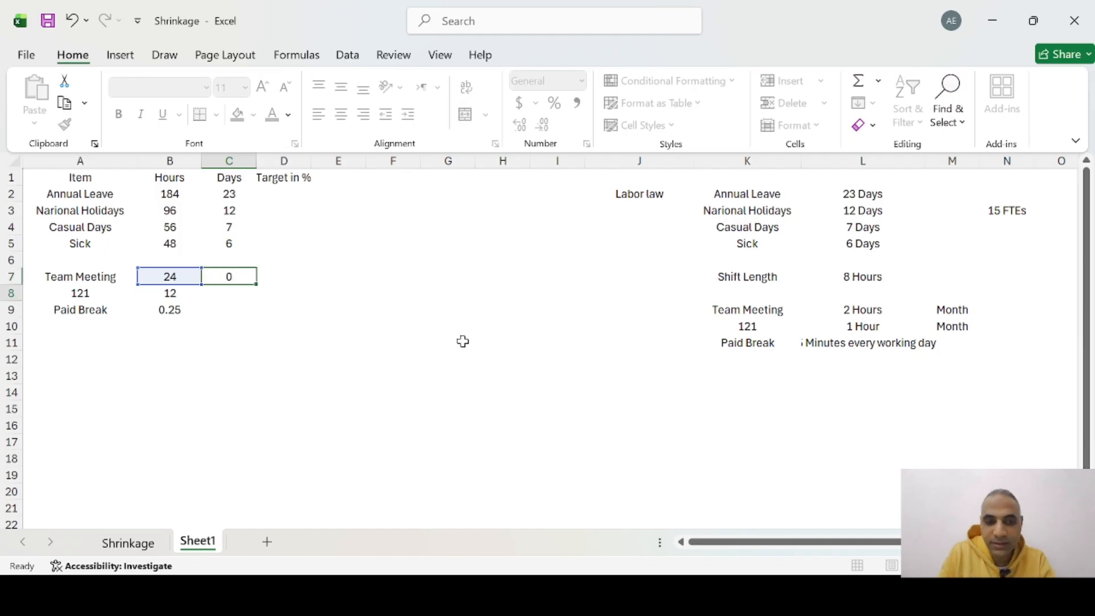
Step: Fill the Team Meeting days formula from C7 down through C9 for the 121 and Paid Break rows
click(233, 271)
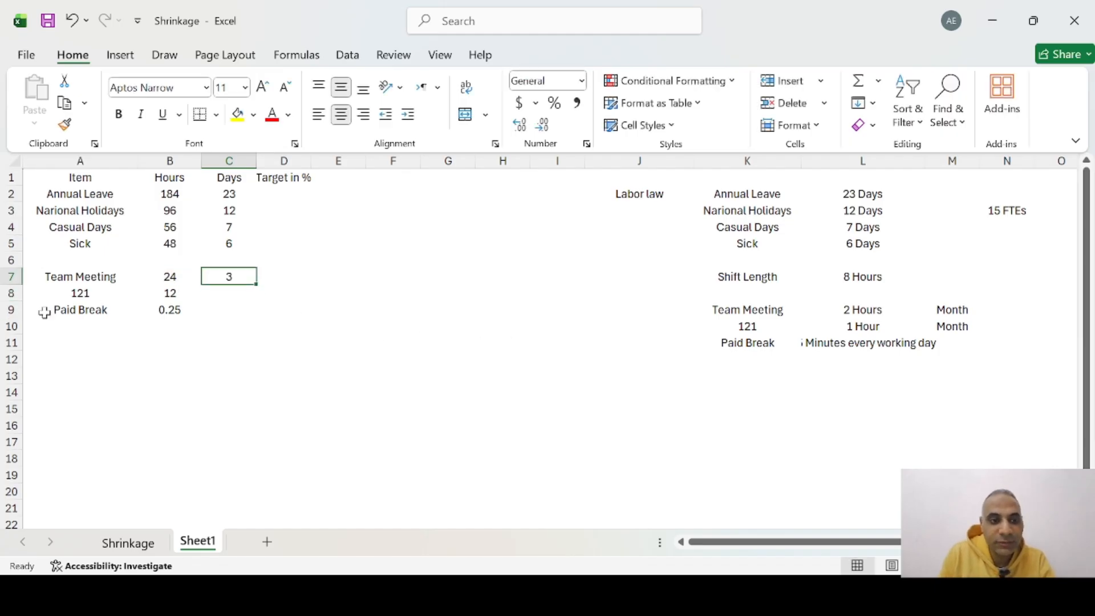
click(234, 293)
click(235, 271)
drag(255, 288, 264, 314)
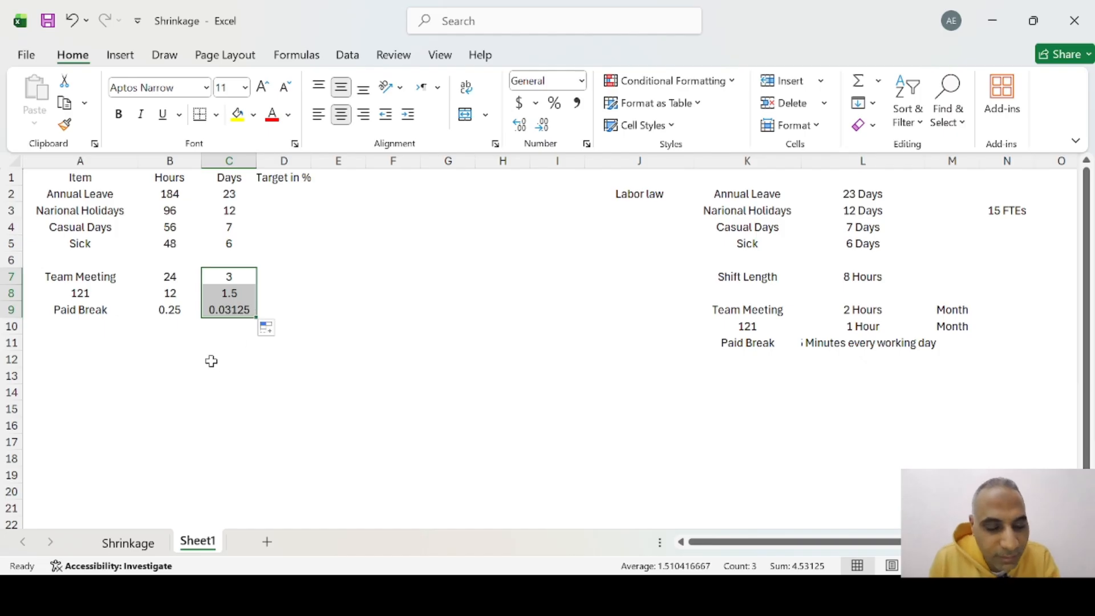
Step: Hide columns J through O, which hold the labor law reference notes
click(147, 309)
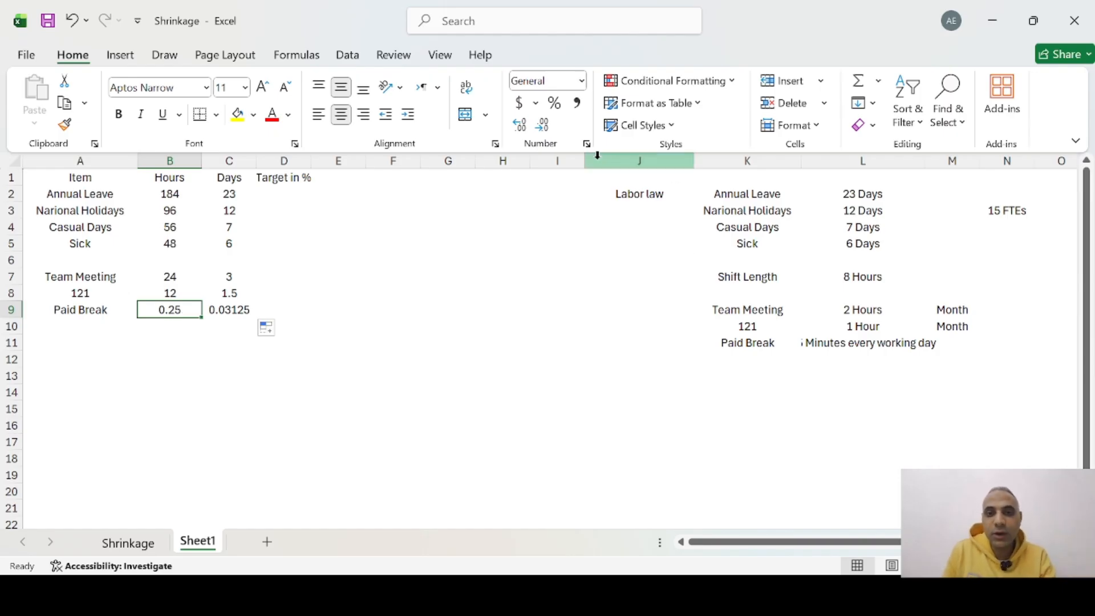
drag(630, 160, 958, 162)
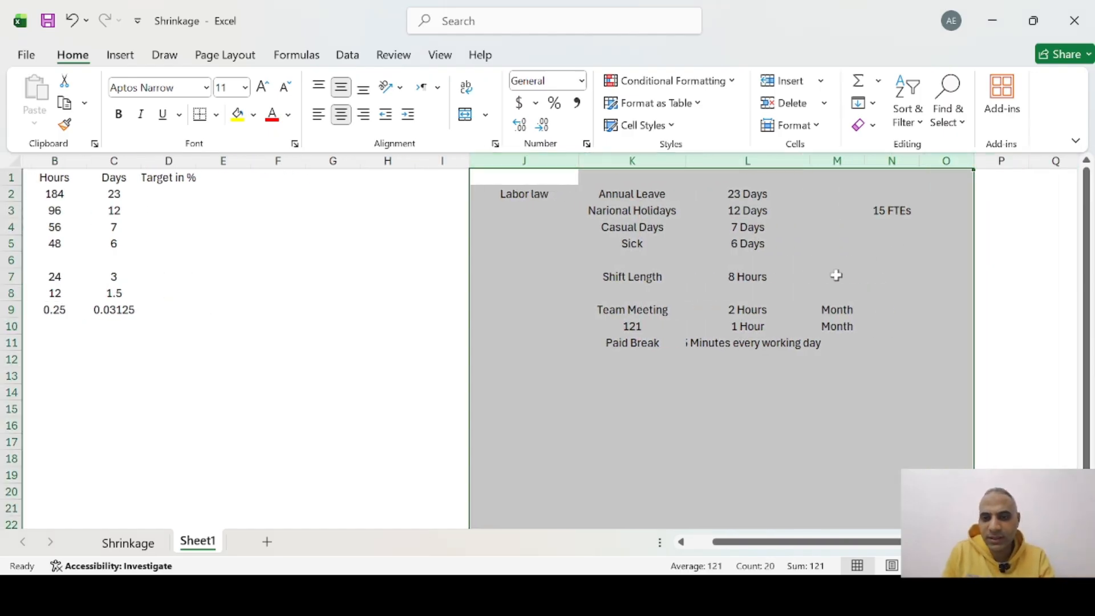
key(ctrl+0)
click(749, 424)
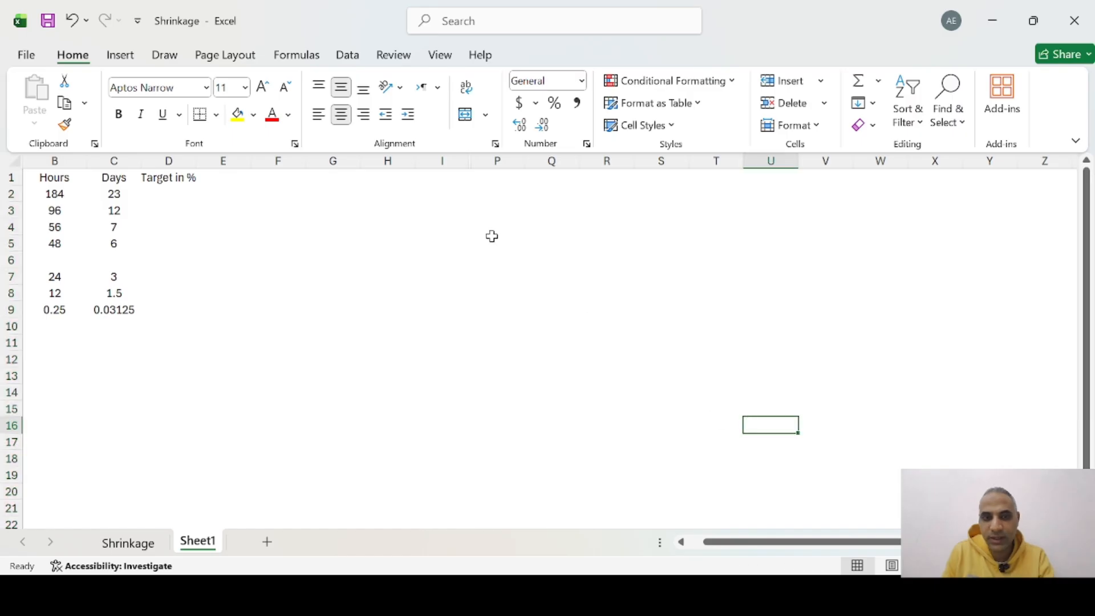
click(380, 193)
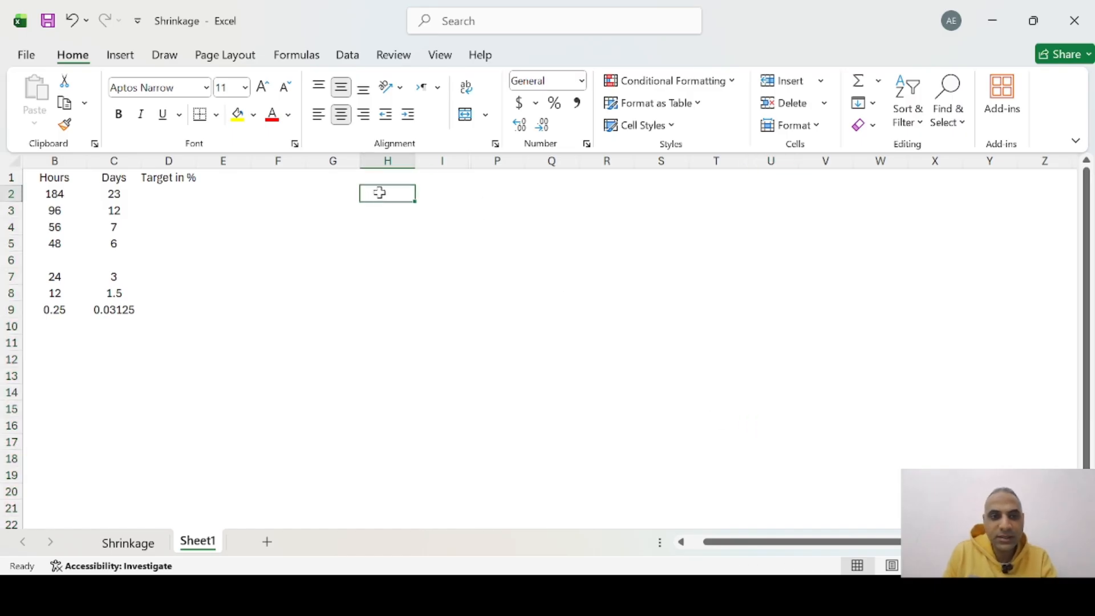
Step: Enter the label Days Per Year in R1 and the value 365 in S1
click(628, 180)
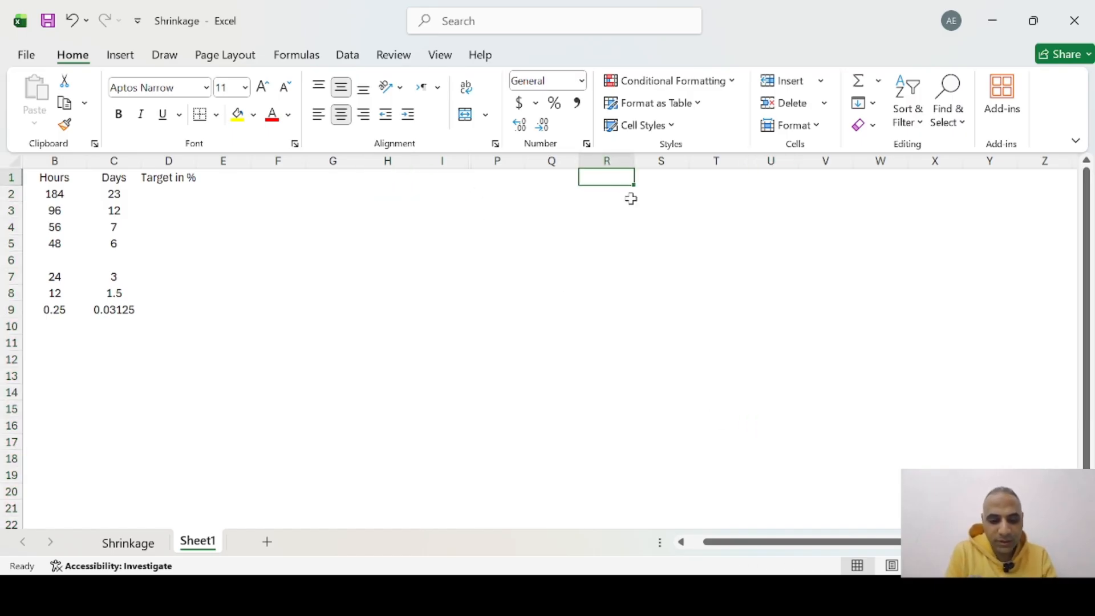
text(Days)
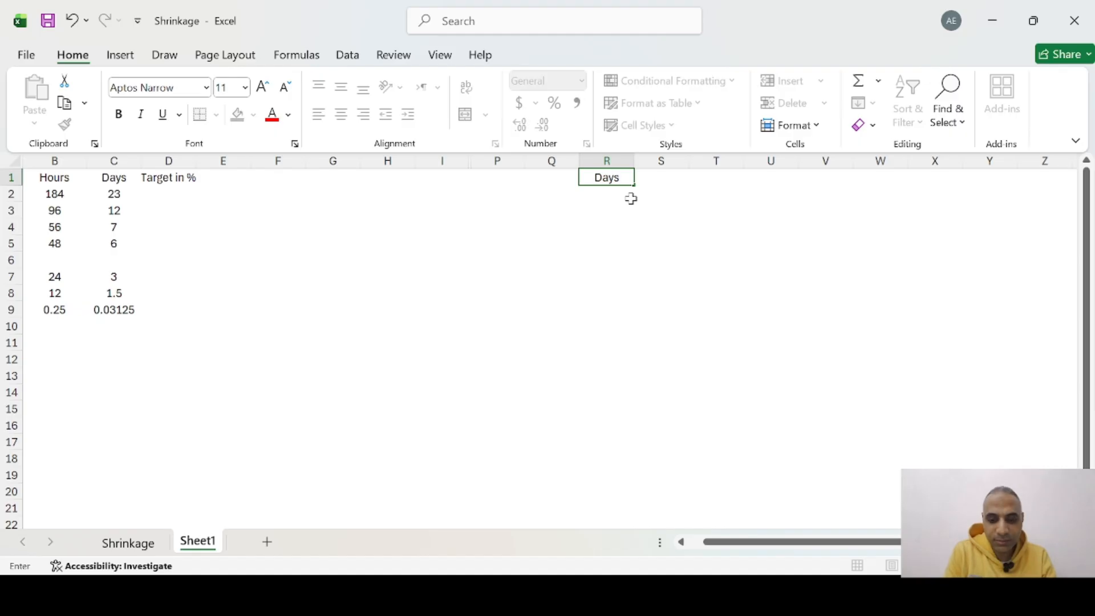
text( Per Year)
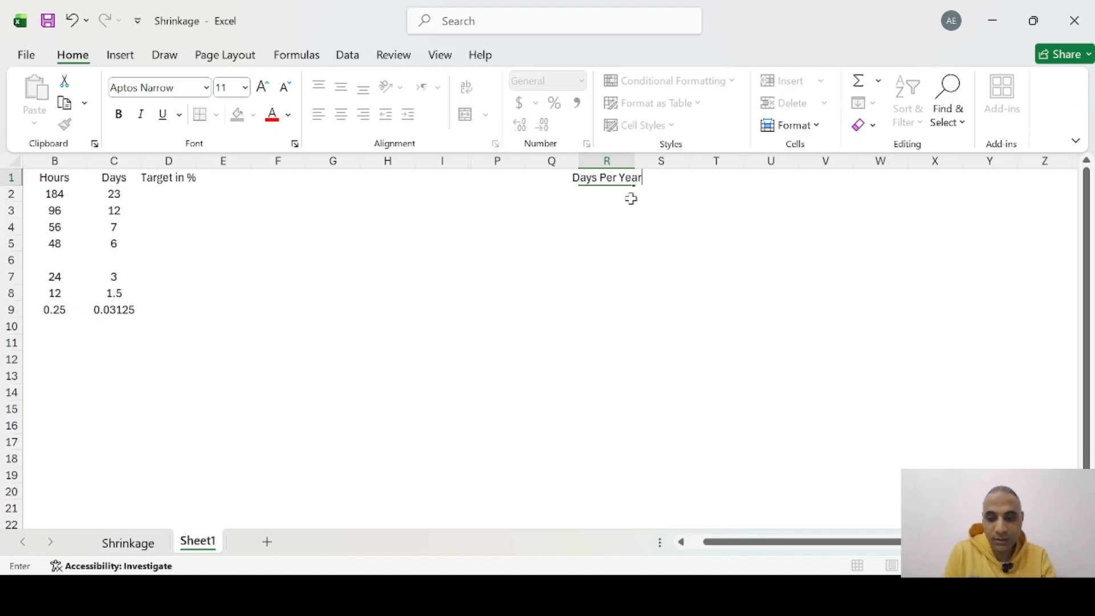
key(Tab)
text(3)
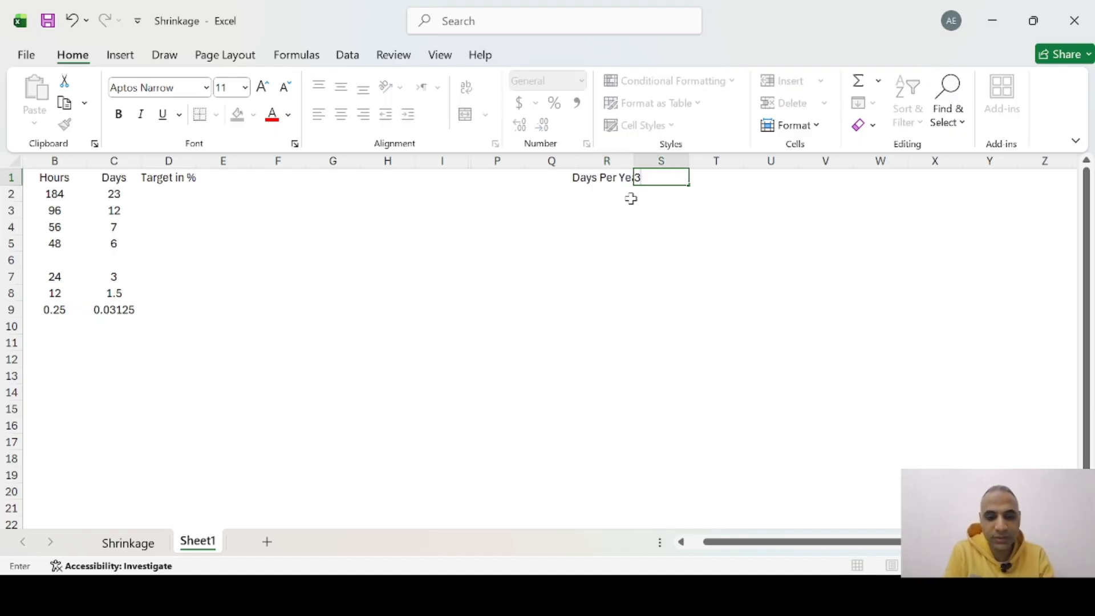
key(Return)
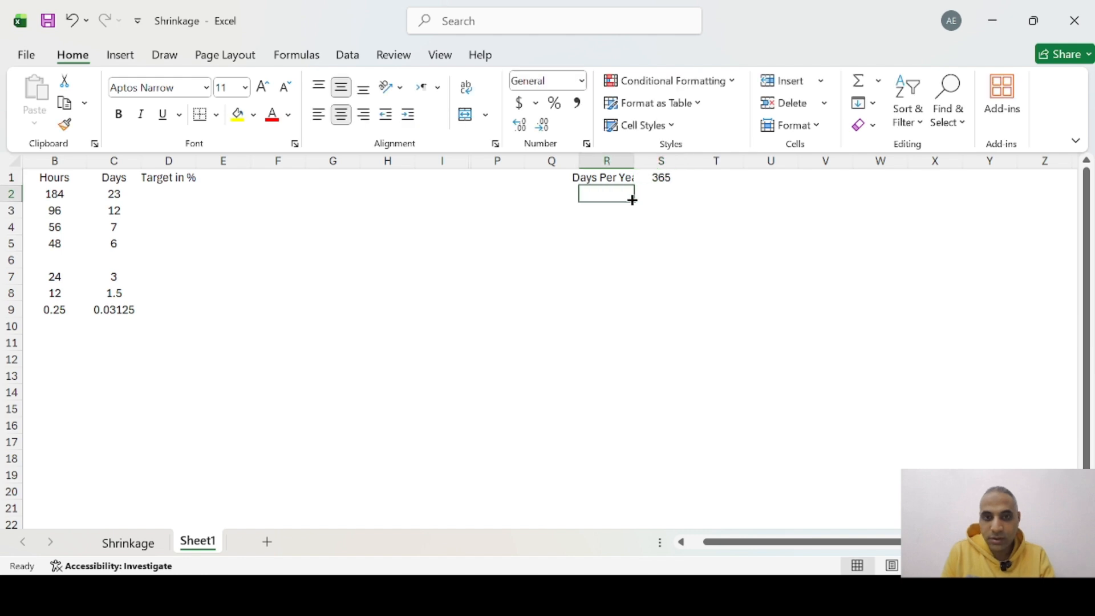
Step: Label R2 Days Off and calculate the yearly days off in S2 with the formula =S1*(2/7)
text(Days Off)
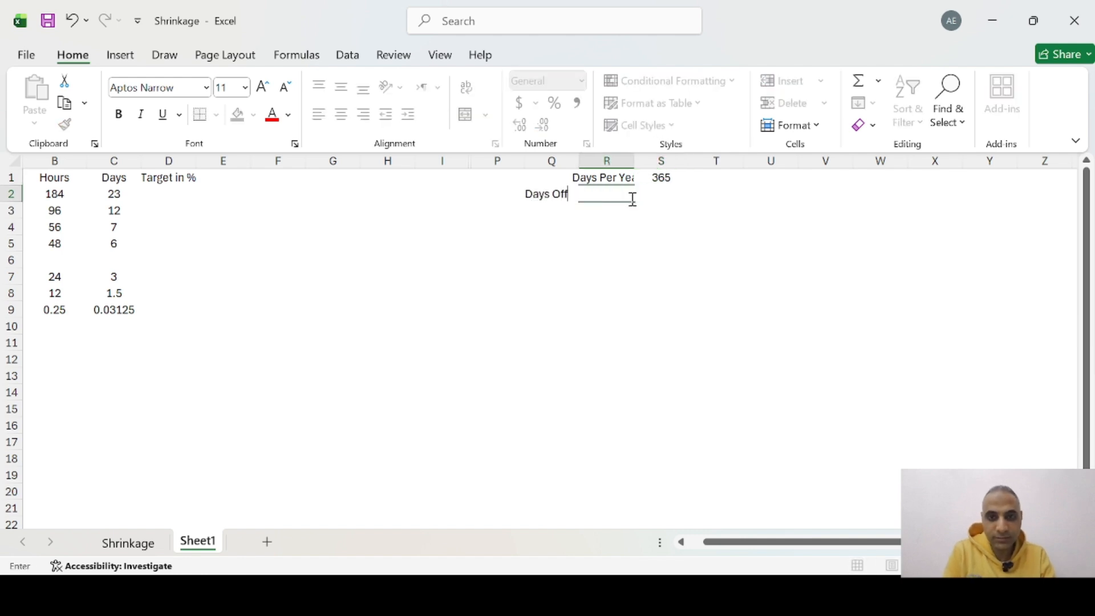
key(Tab)
text(=)
key(Up)
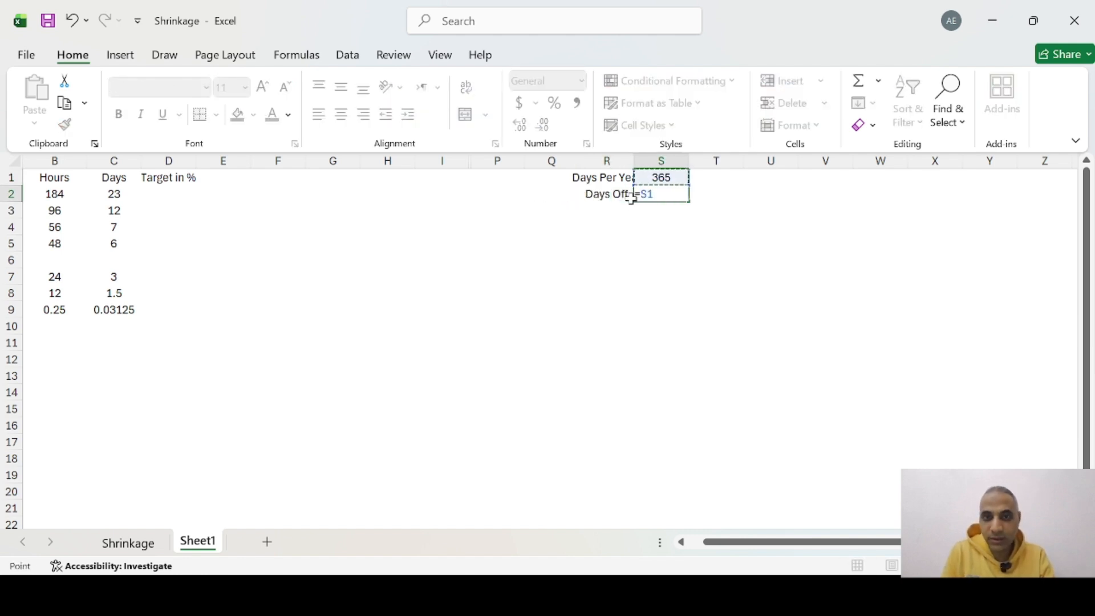
text(*)
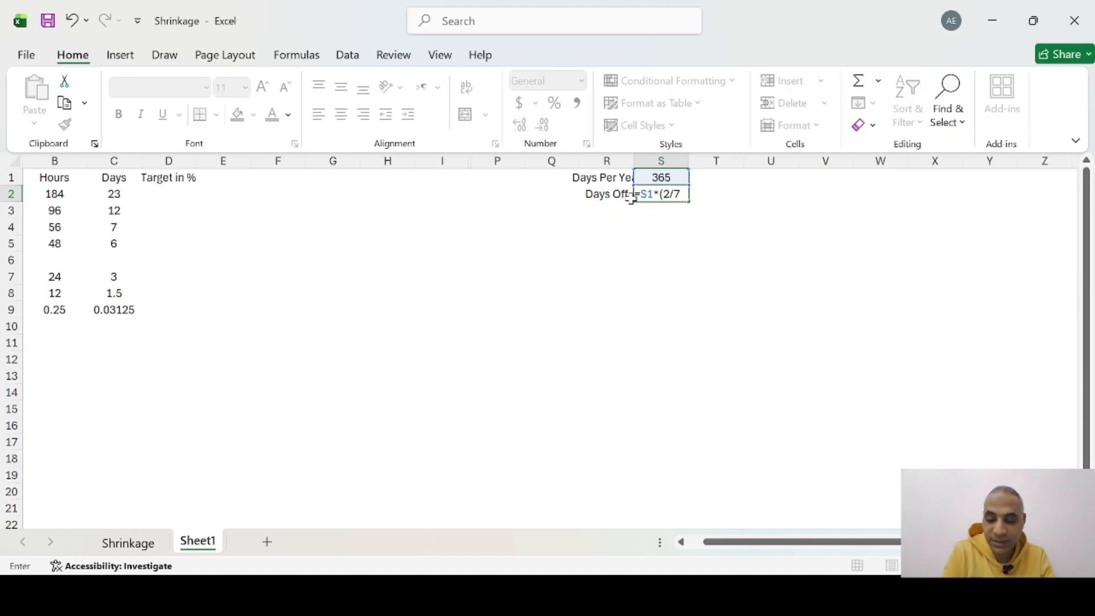
key(Return)
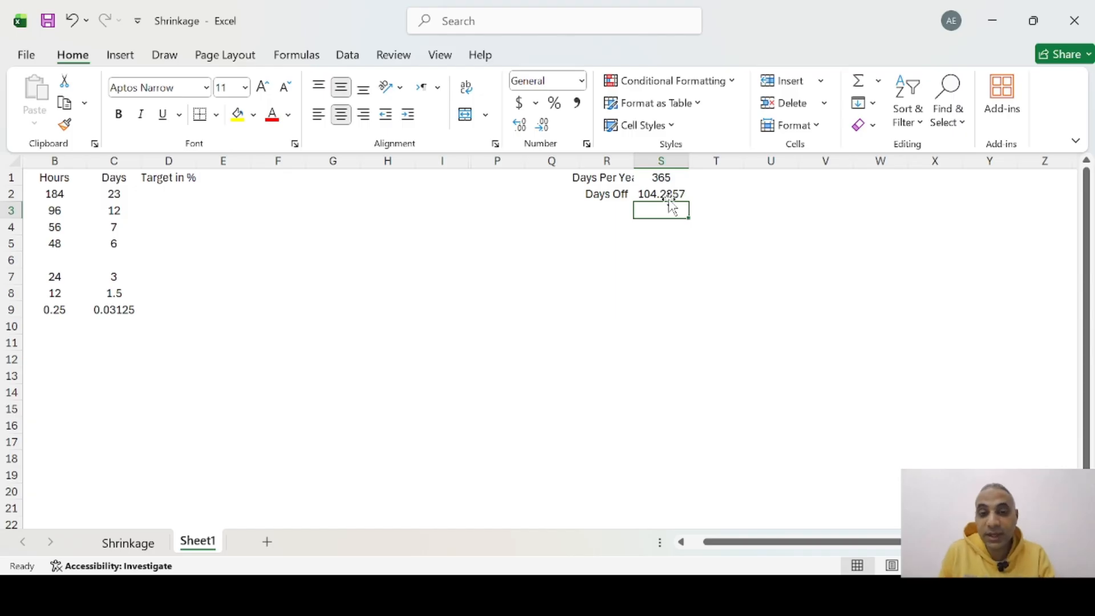
Step: Label R3 Working Days and calculate it in S3 with the formula =S1-S2
click(610, 211)
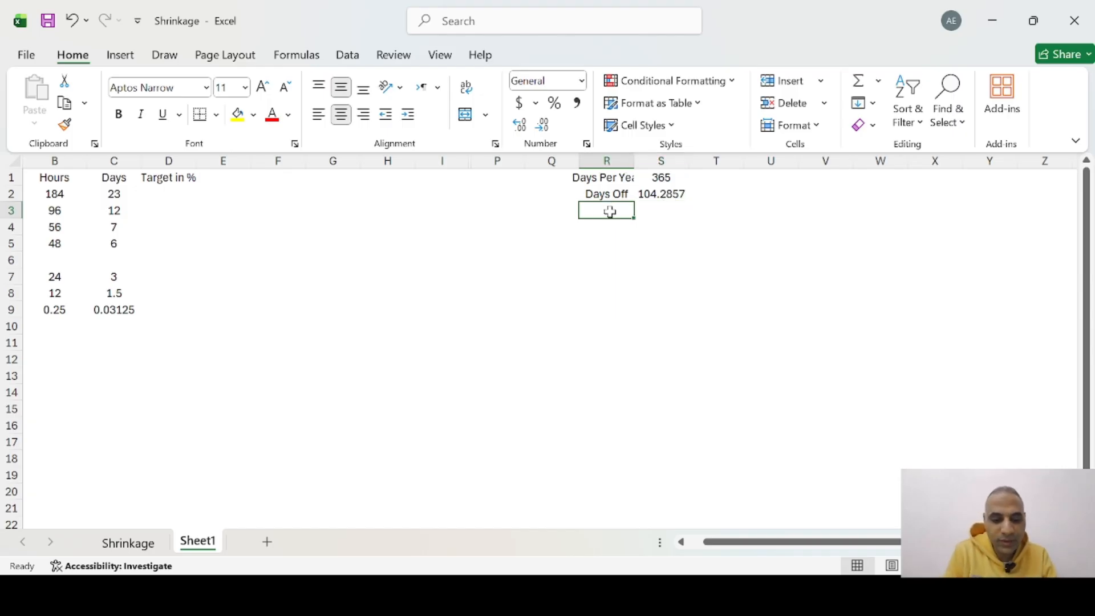
text(Working)
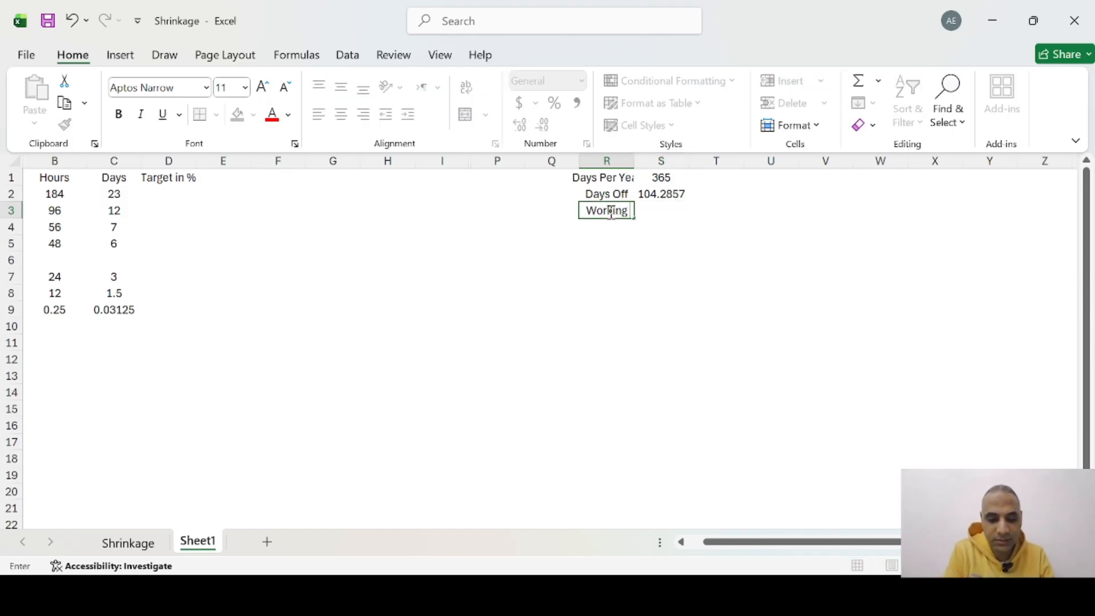
text( Days)
key(Tab)
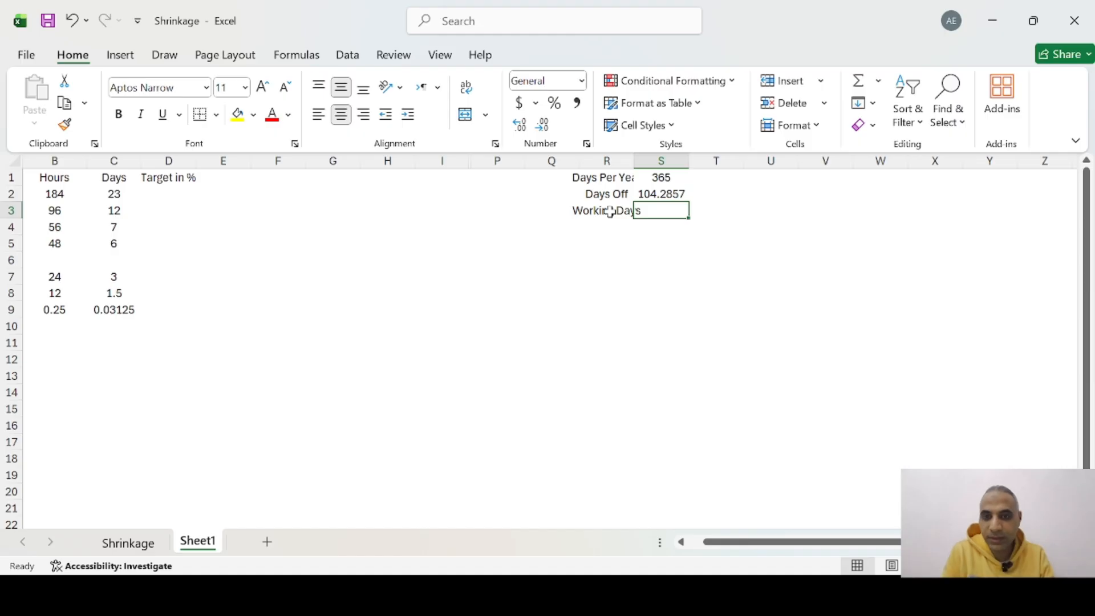
text(=)
key(Up)
key(Up)
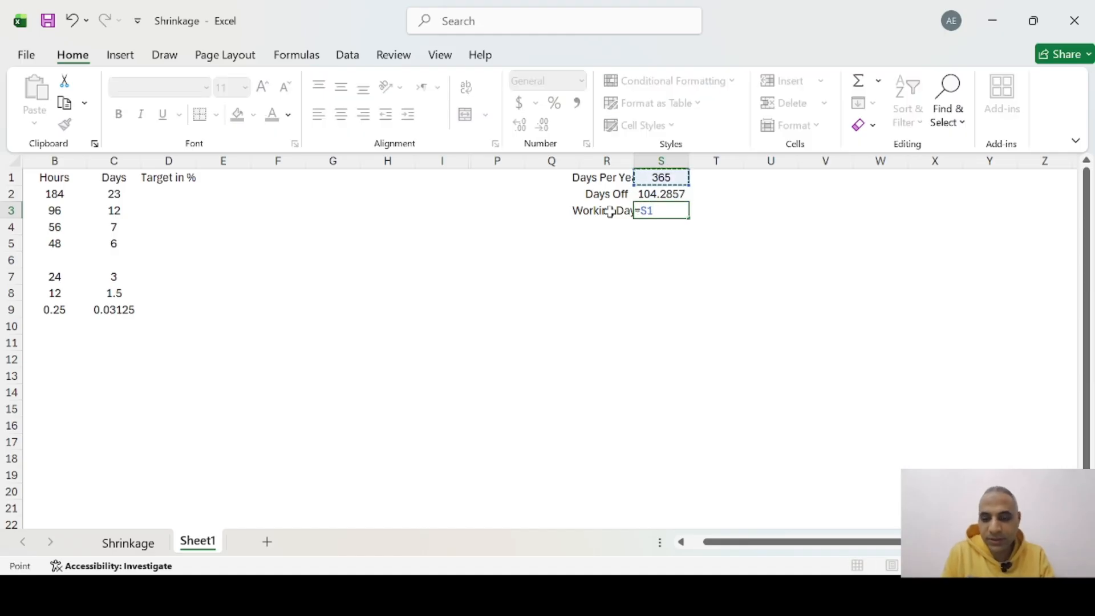
text(-)
key(Up)
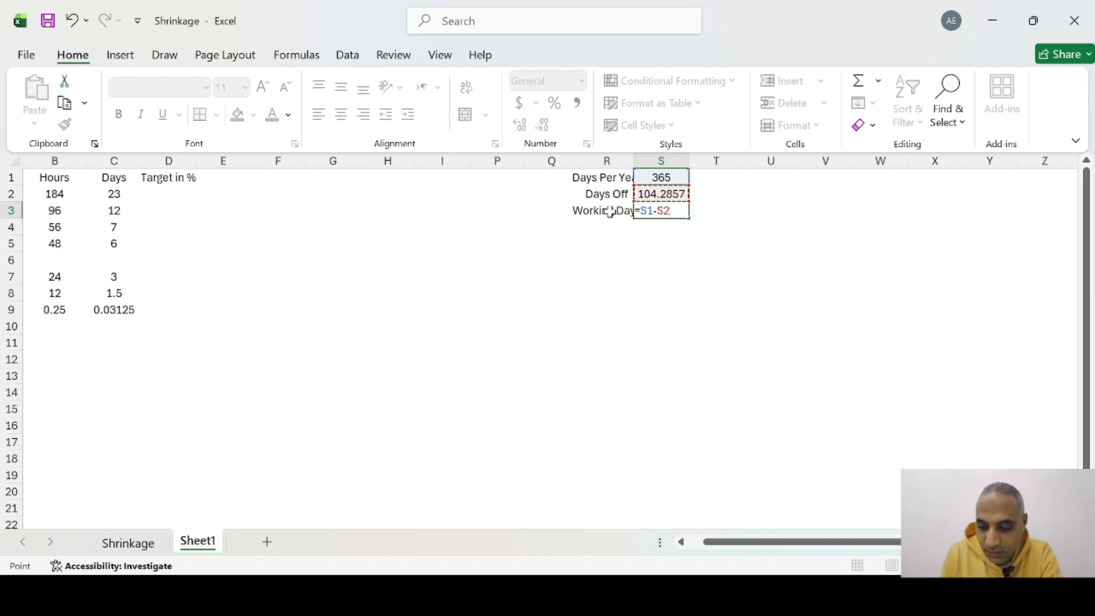
key(Down)
key(Down)
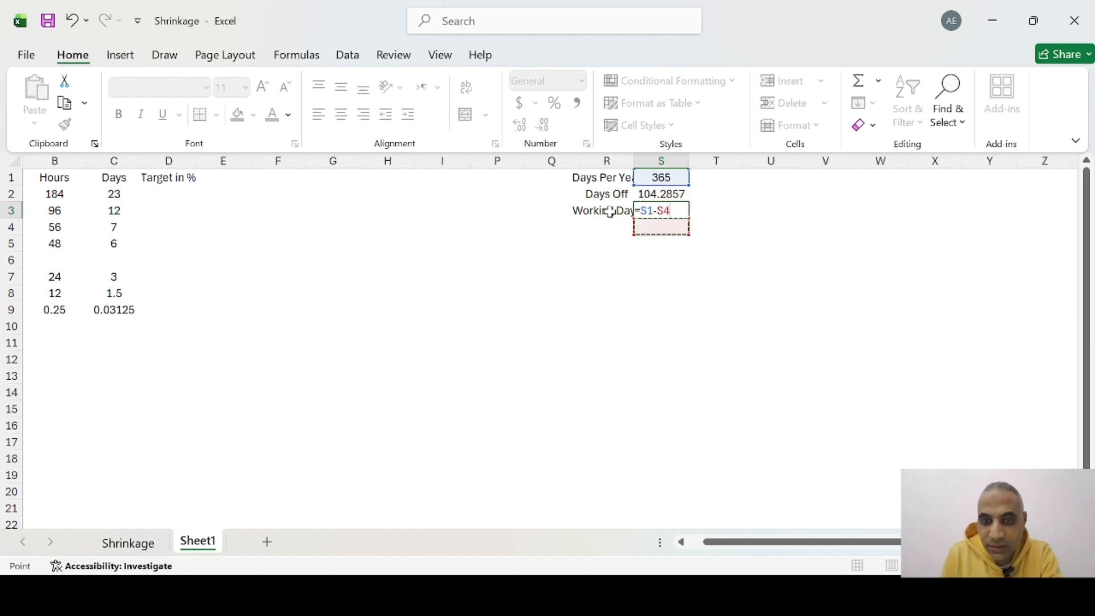
key(Up)
key(Up)
key(Return)
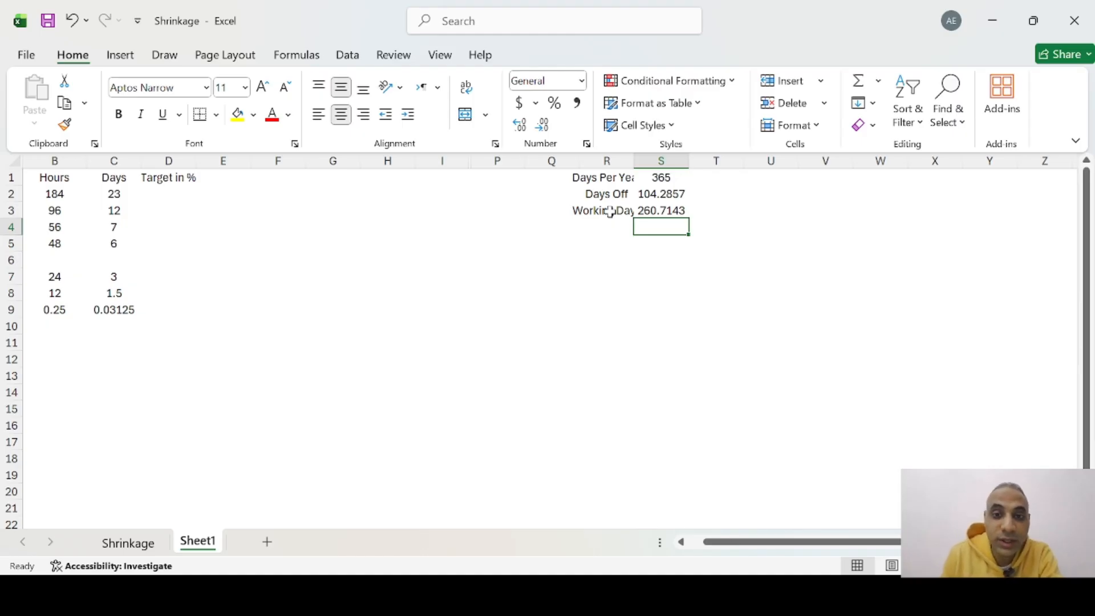
Step: Calculate the yearly working hours in S4 with the formula =S3*8
click(605, 212)
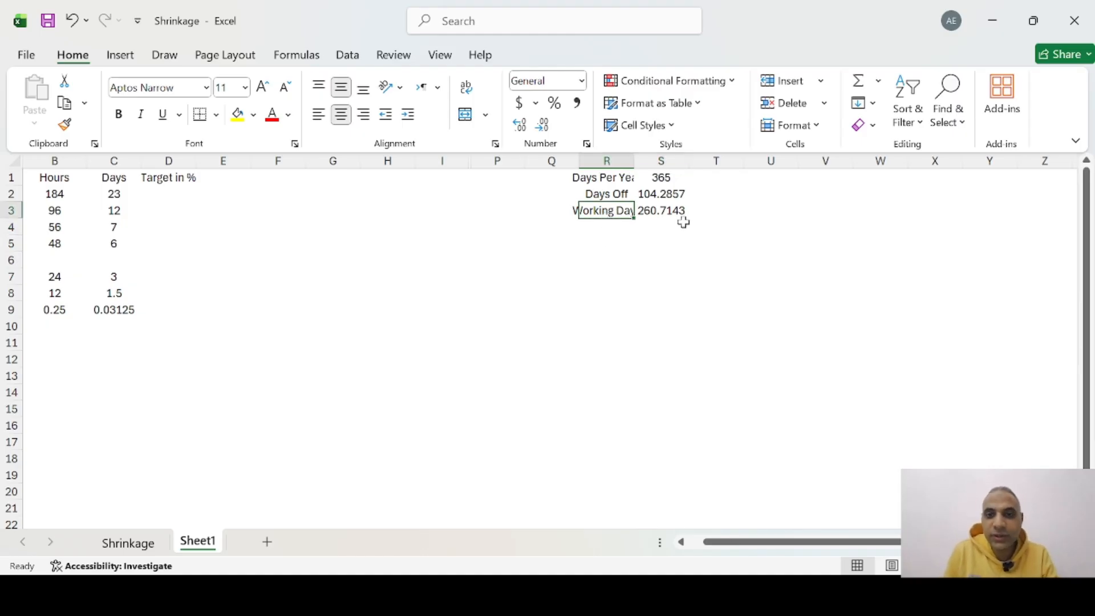
click(669, 211)
click(660, 230)
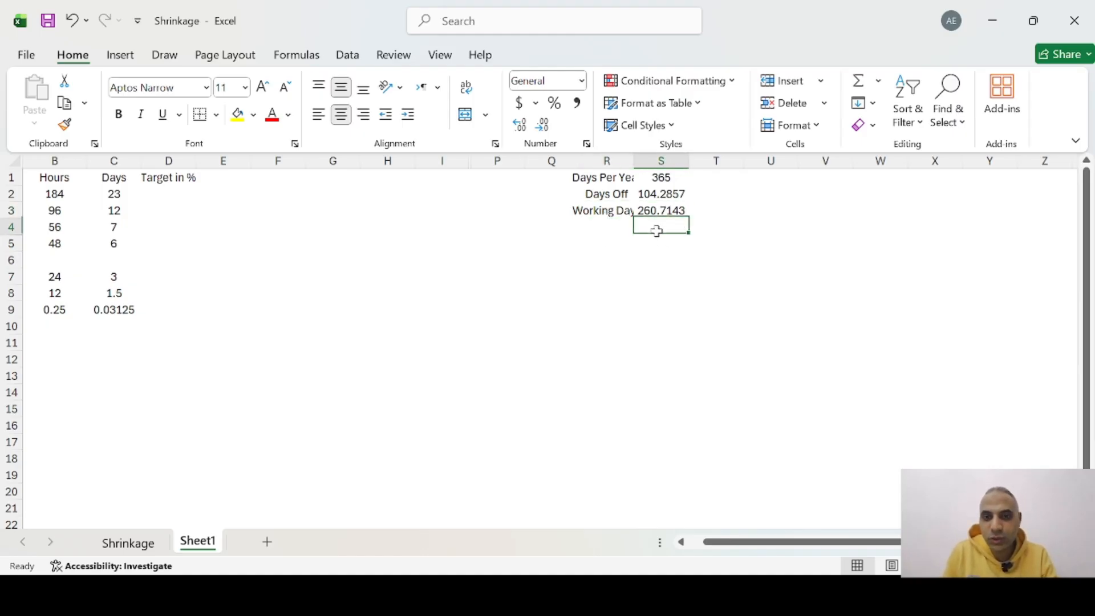
text(=)
click(679, 212)
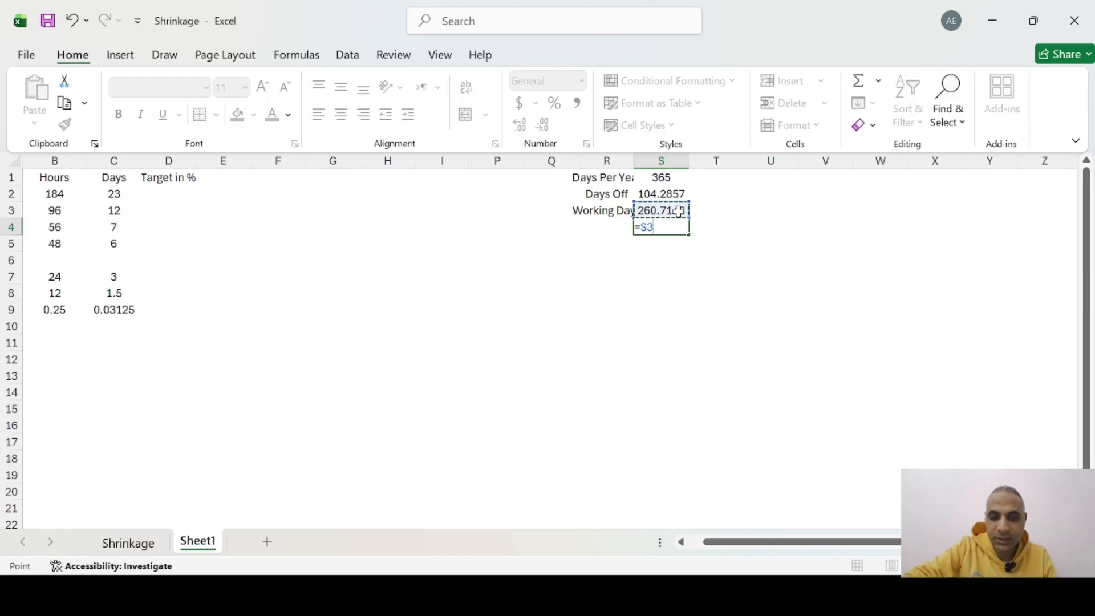
text(*)
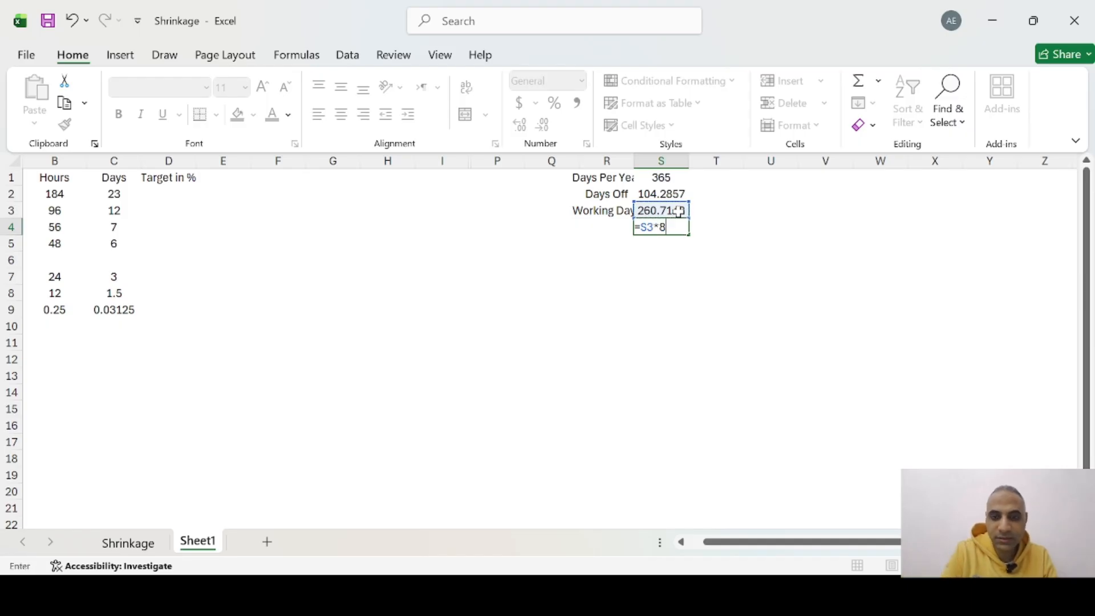
key(Return)
Step: Reduce the number format of S4 to show no decimal places
click(659, 229)
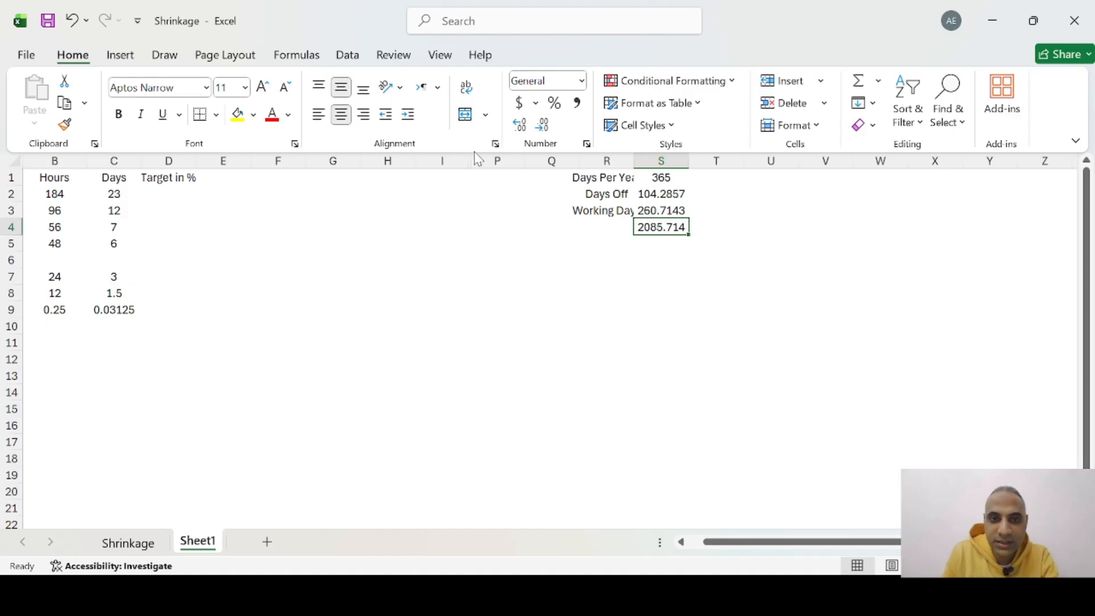
click(543, 124)
click(543, 125)
click(543, 124)
Step: Enter the label Working hours Per Year in R4
click(607, 226)
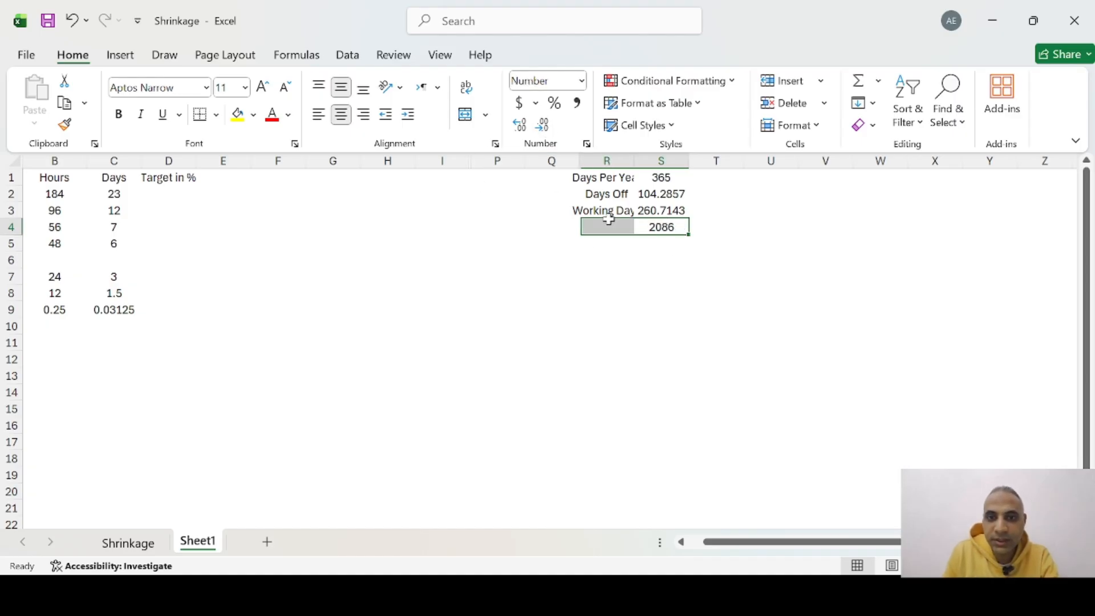
text(Workin)
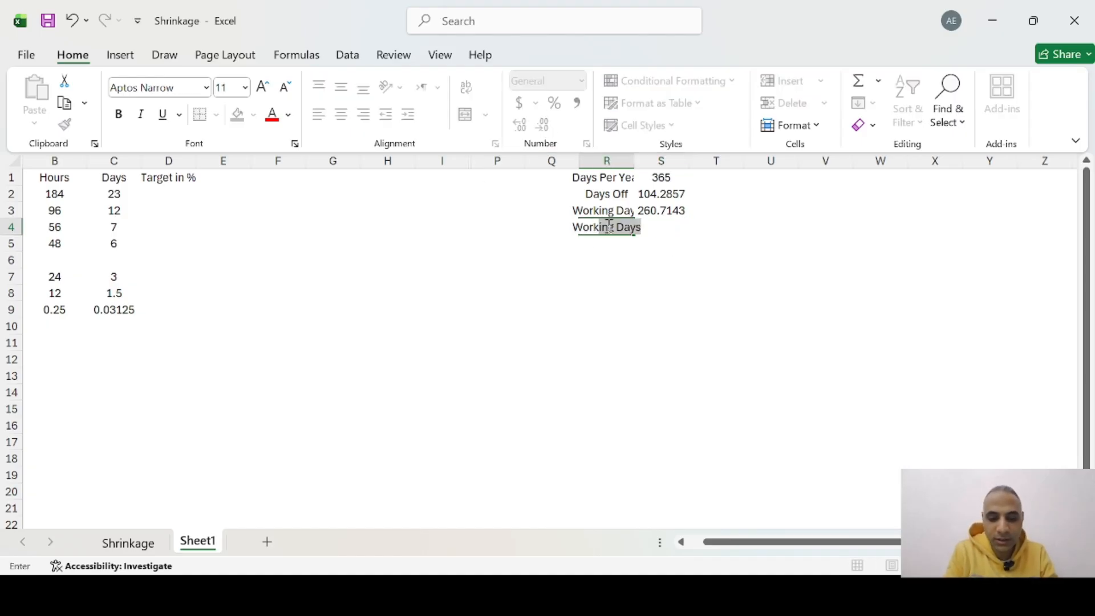
text(g hours P)
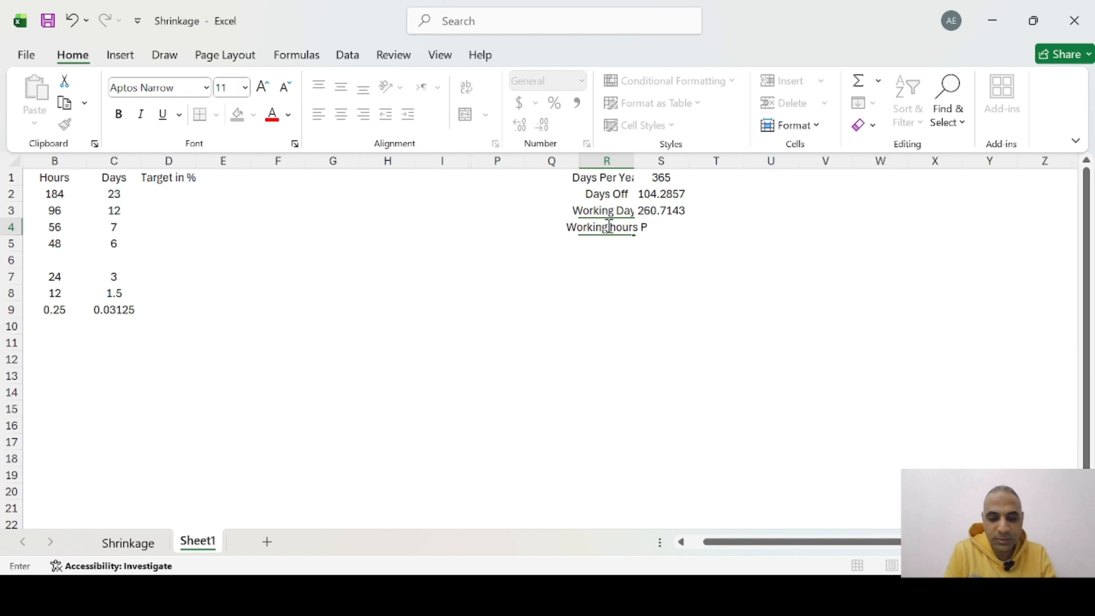
text(er Year)
key(Return)
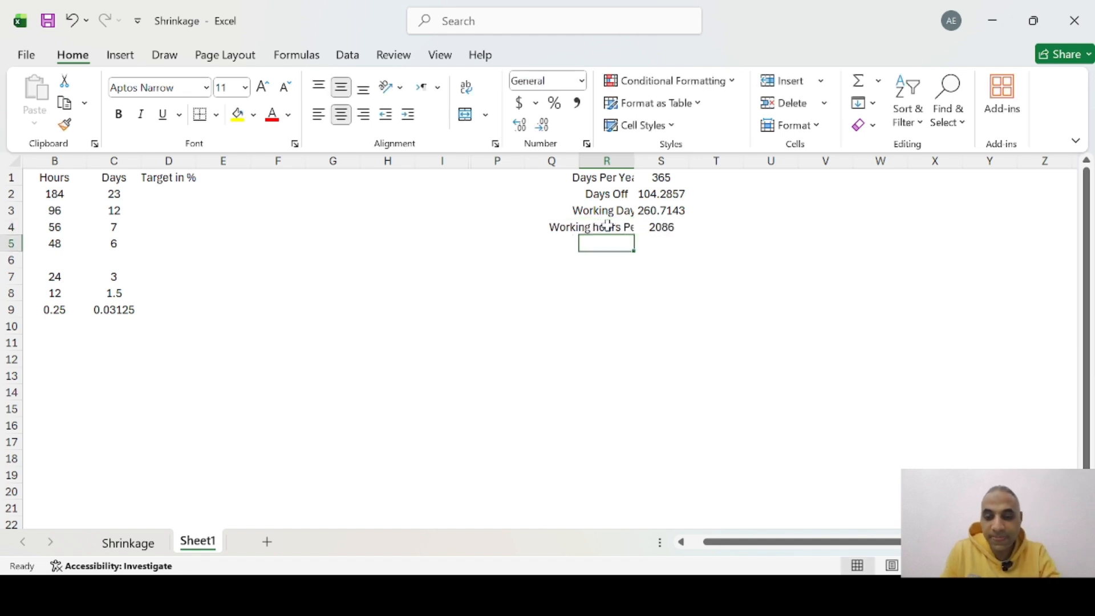
Step: Highlight the yearly working hours in S4 in yellow and autofit column R to its labels
scroll(252, 350, left, 1)
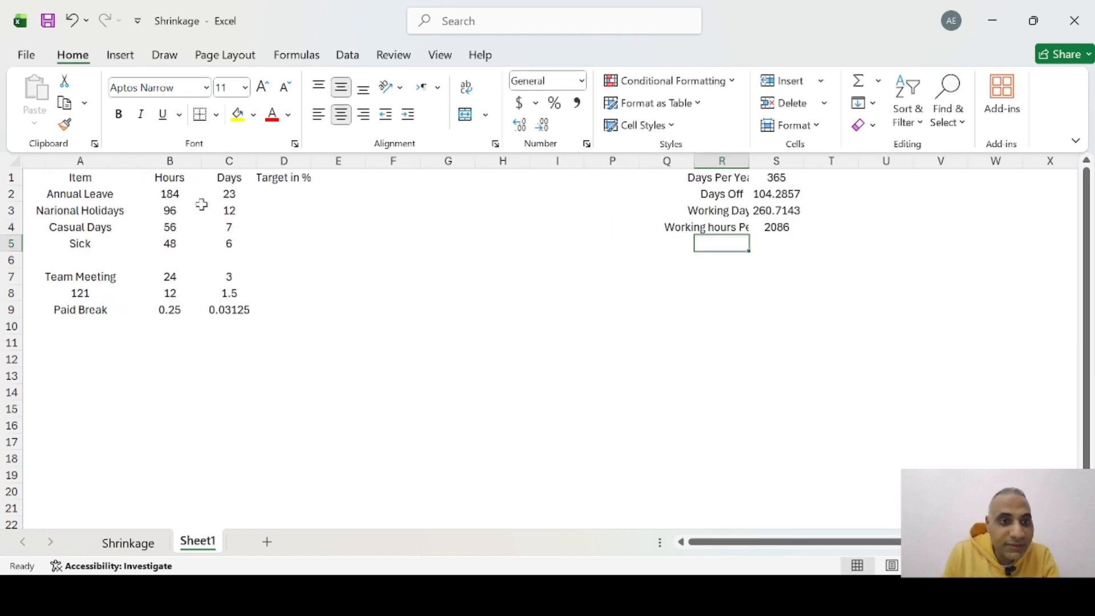
click(228, 195)
click(164, 195)
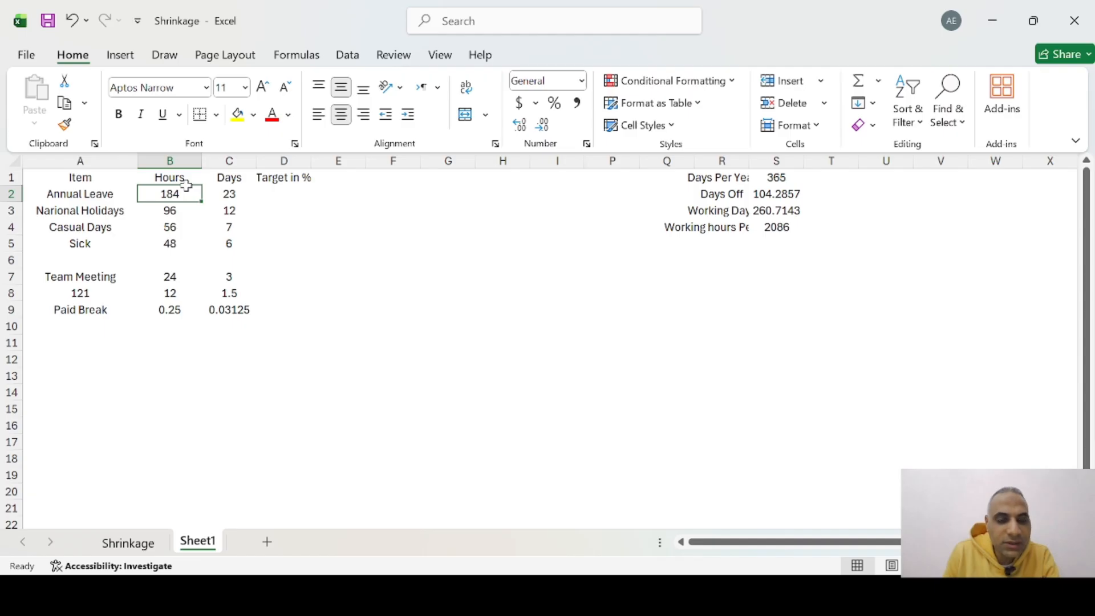
click(788, 231)
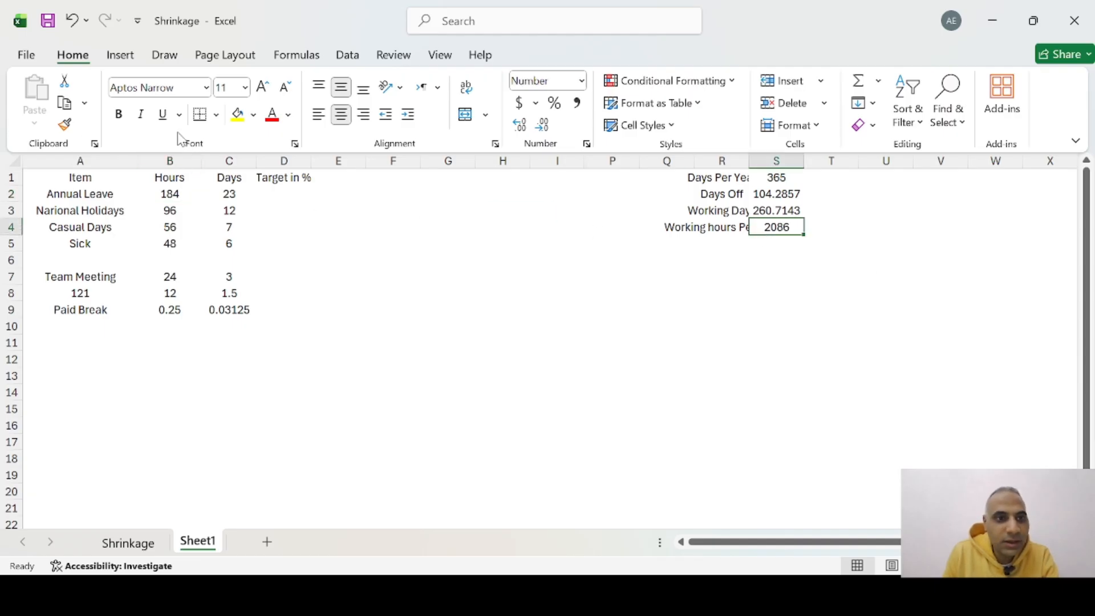
click(237, 115)
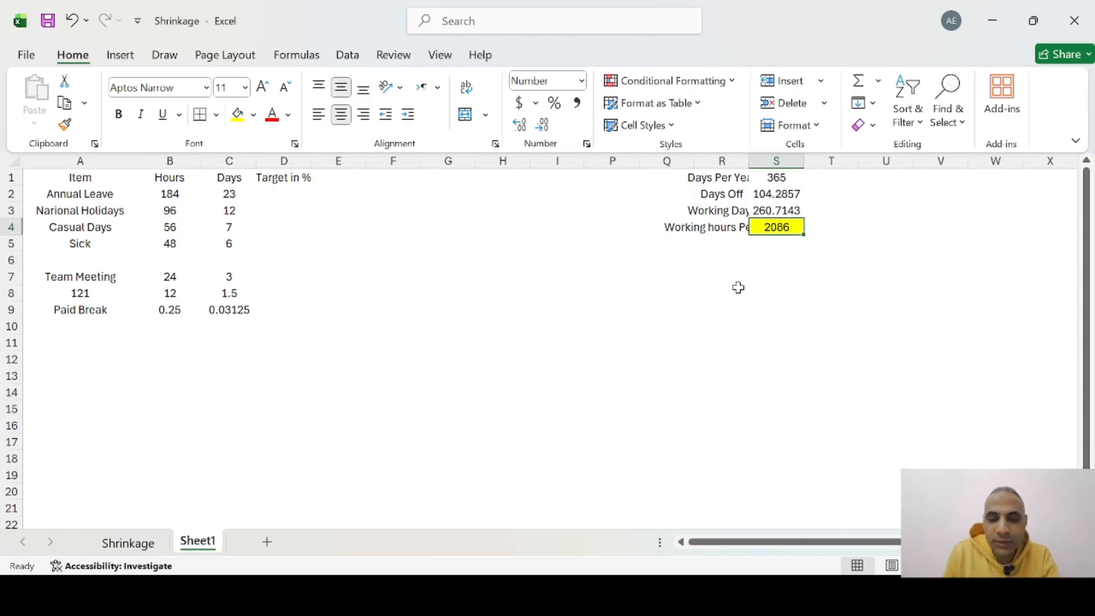
double_click(749, 162)
Step: Calculate the Annual Leave target in D2 with the formula =B2/S4 and format it as a percentage
click(288, 193)
text(=)
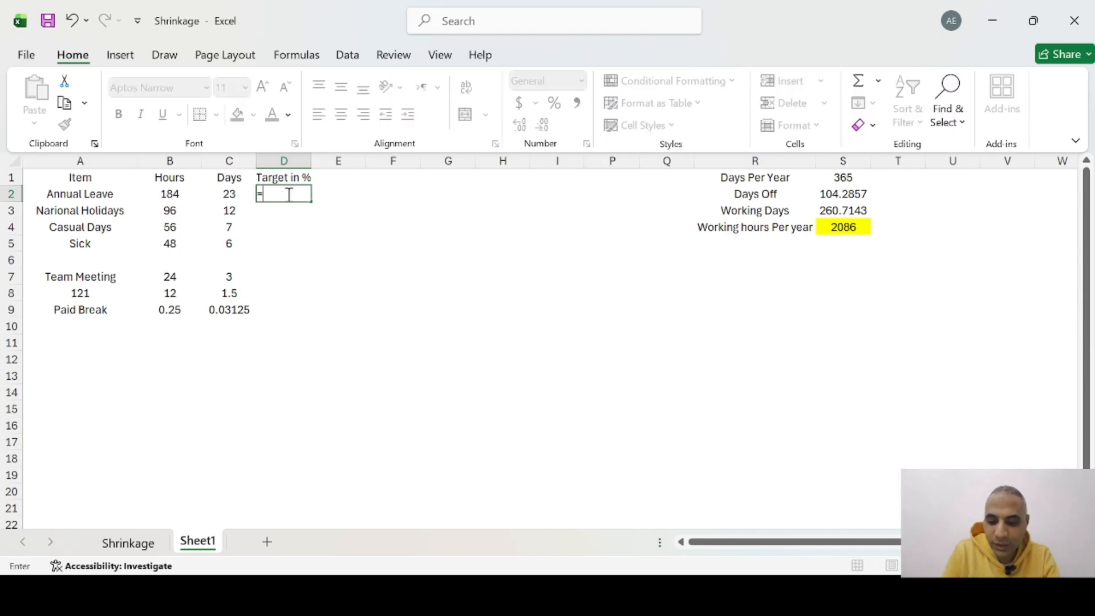
key(Left)
key(Left)
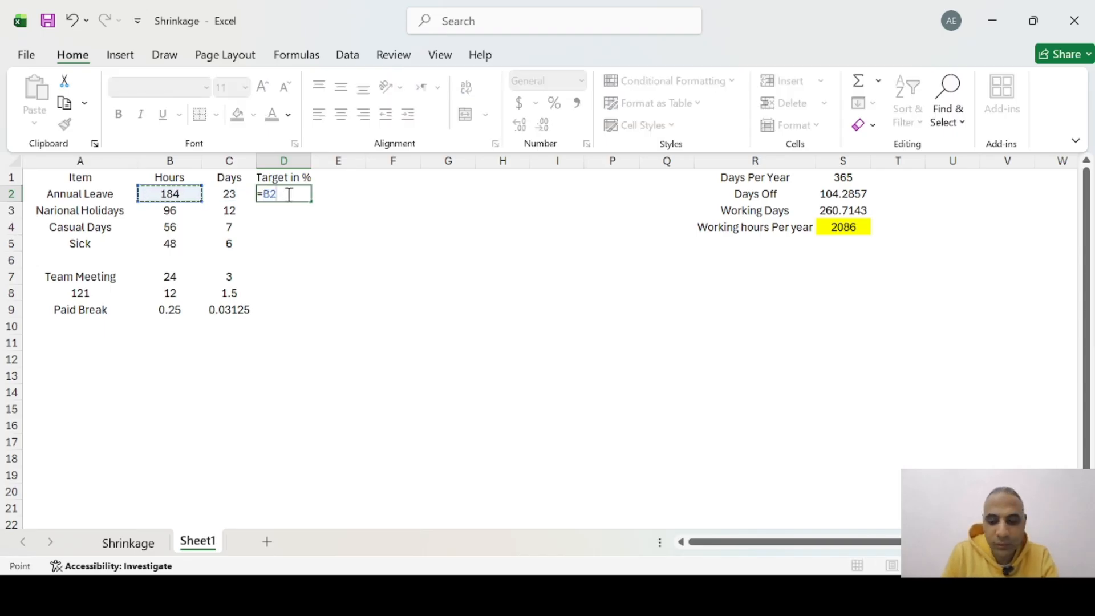
text(/)
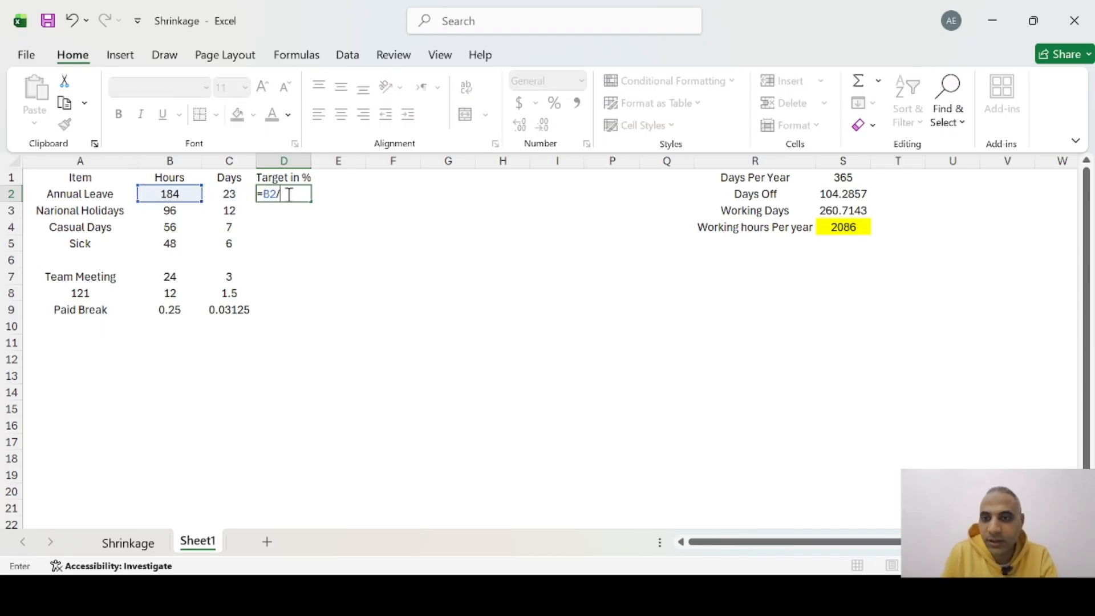
click(843, 227)
key(Return)
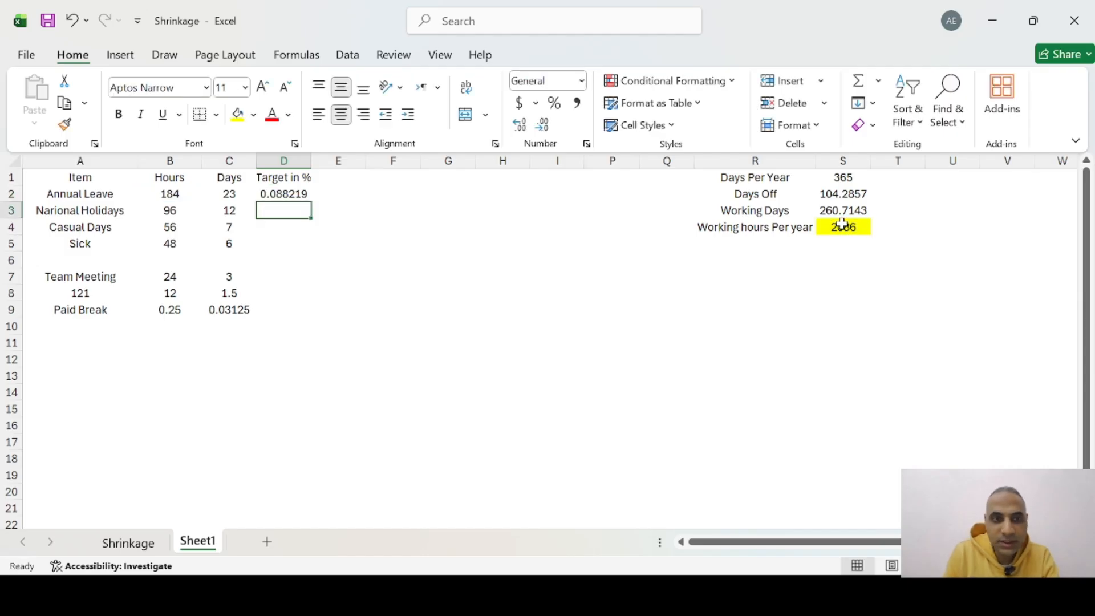
click(288, 194)
click(554, 103)
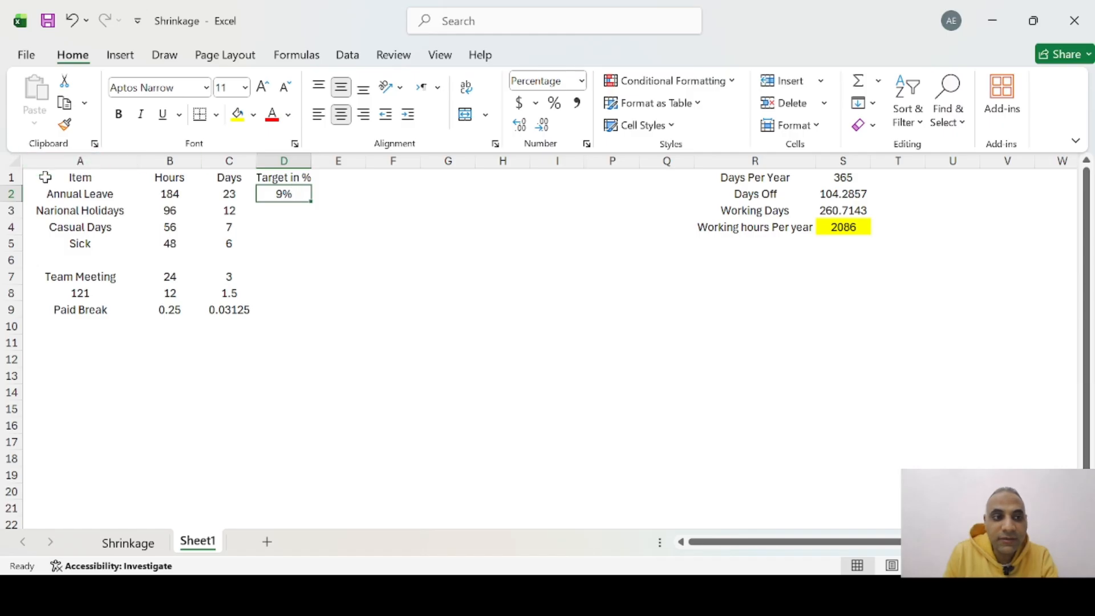
Step: Make the working hours reference in D2 absolute so the formula reads =B2/$S$4
click(91, 194)
click(287, 194)
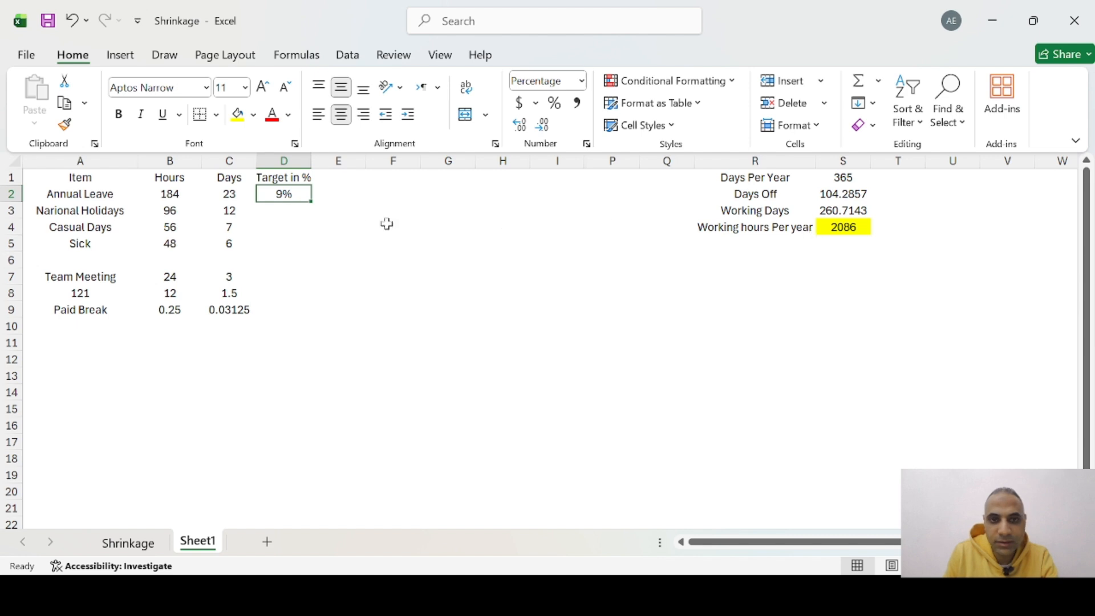
text(=B2/S4)
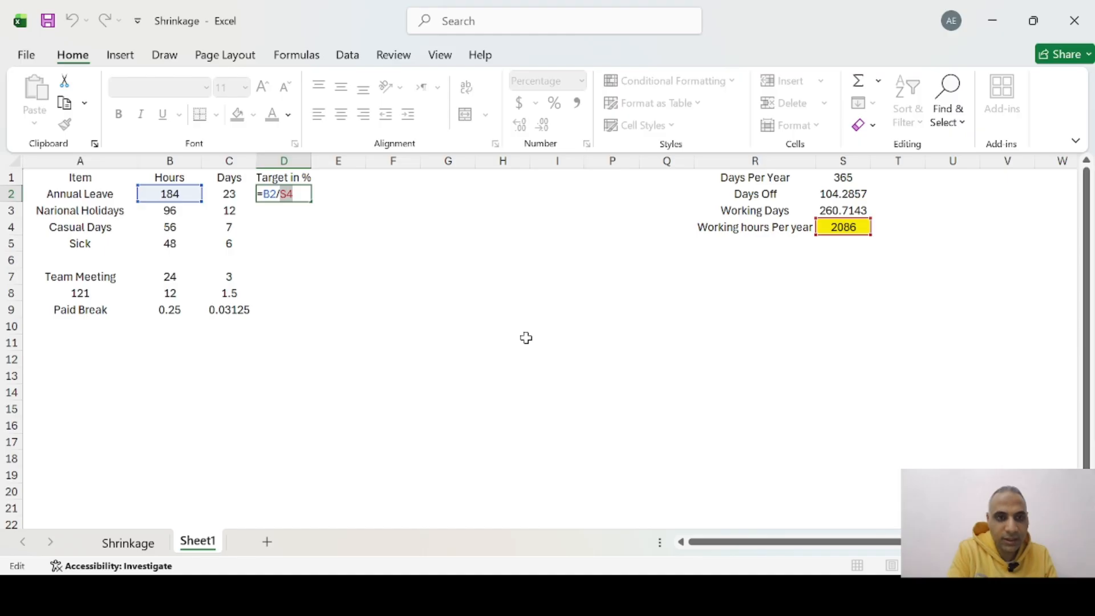
key(Return)
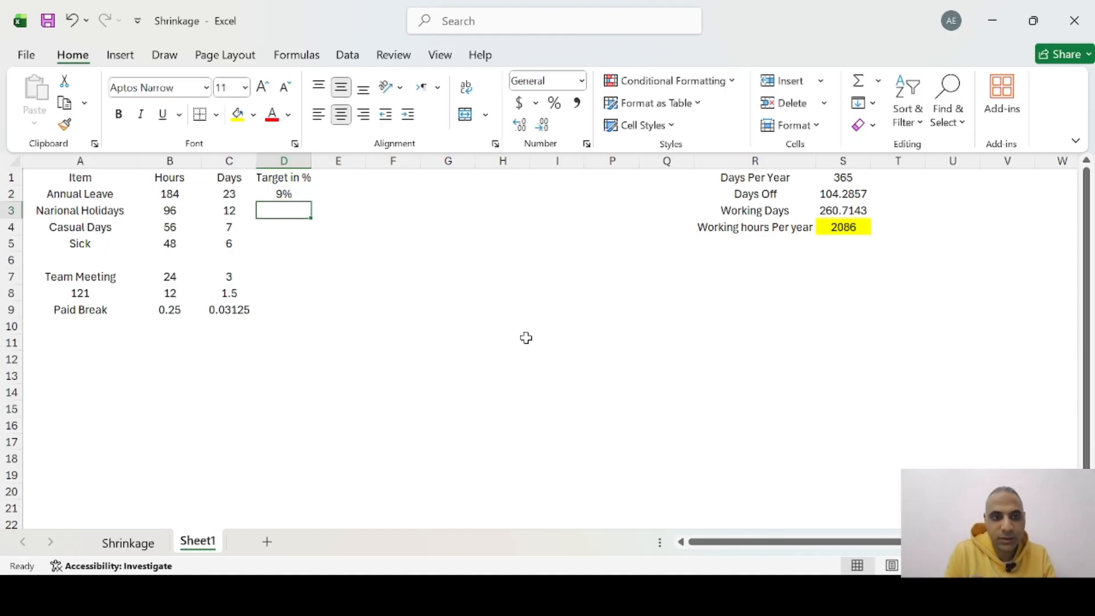
Step: Fill the D2 target formula down to D5 and check the copied formula in D3
click(288, 193)
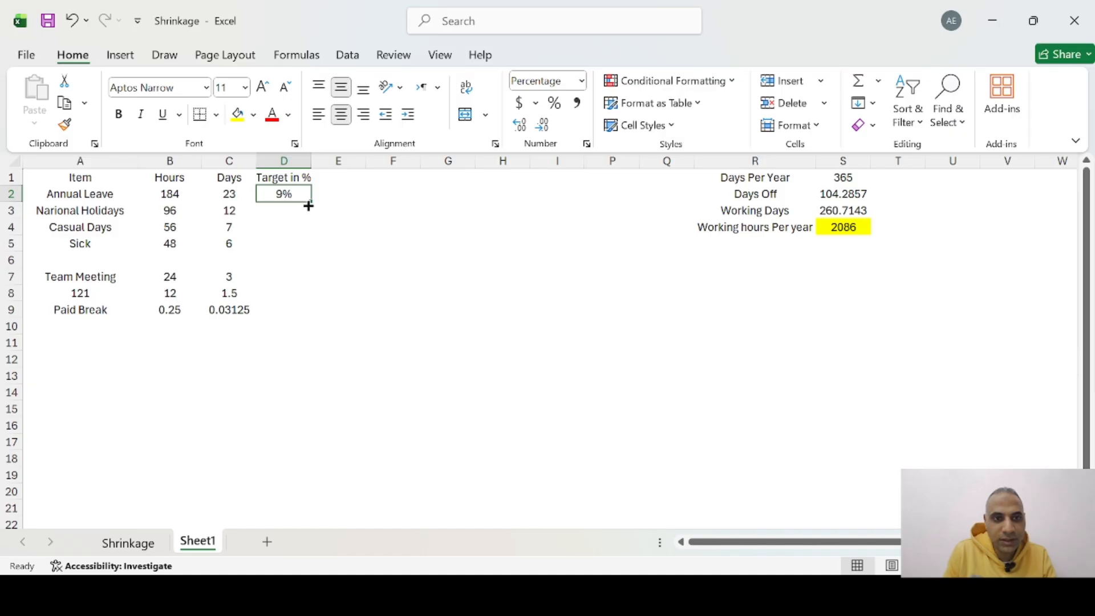
drag(312, 208, 316, 245)
double_click(303, 211)
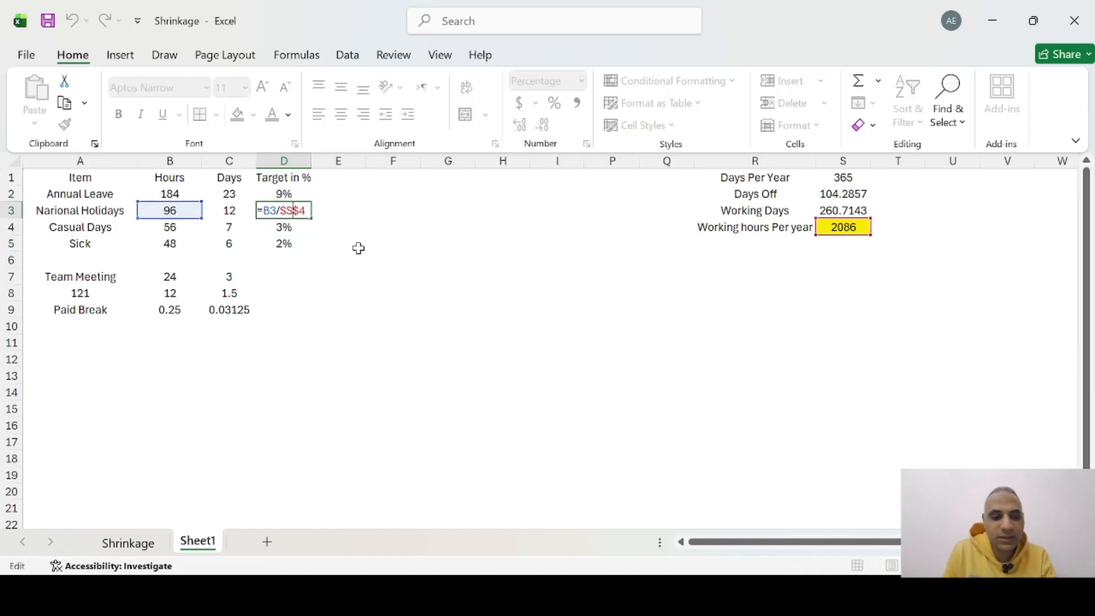
key(Escape)
click(278, 228)
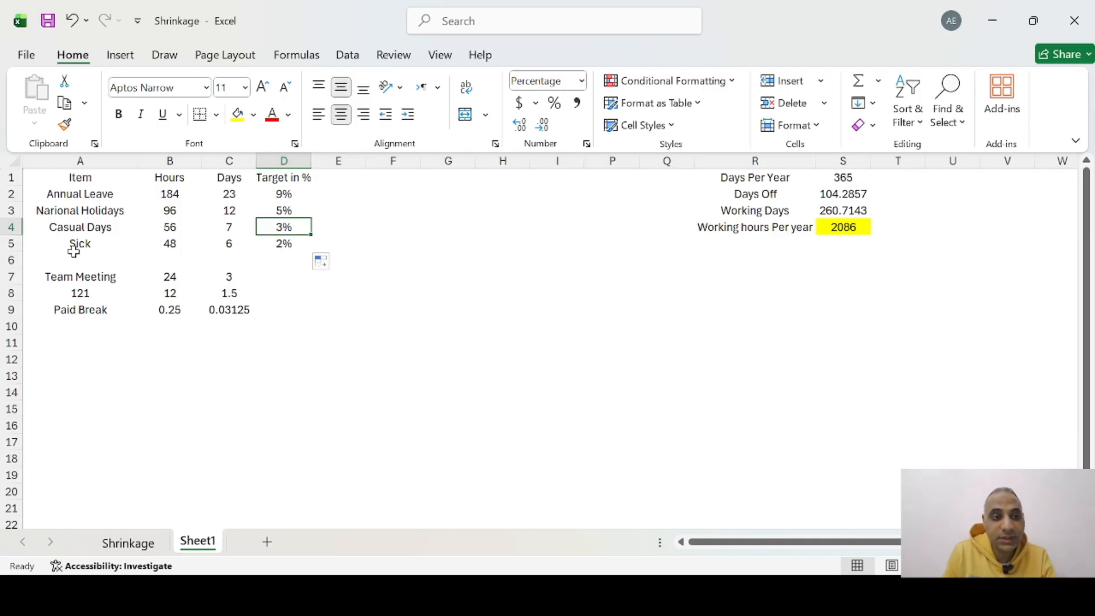
click(274, 246)
Step: Calculate the Team Meeting target in D7 with the formula =B7/$S$4 and format it as a percentage
drag(98, 278, 243, 277)
click(298, 276)
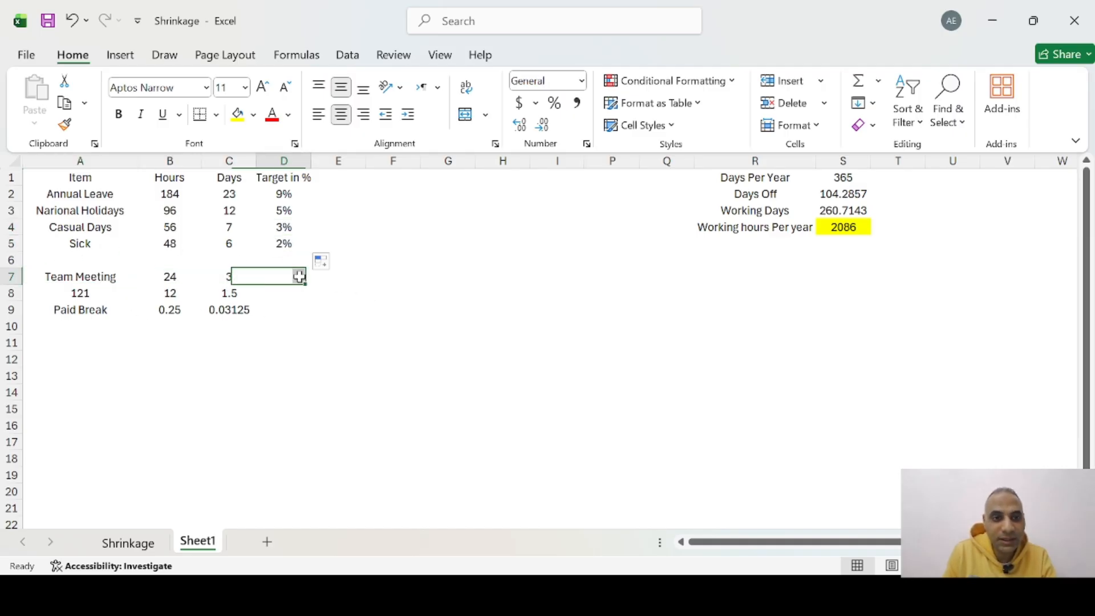
text(=)
key(Left)
key(Left)
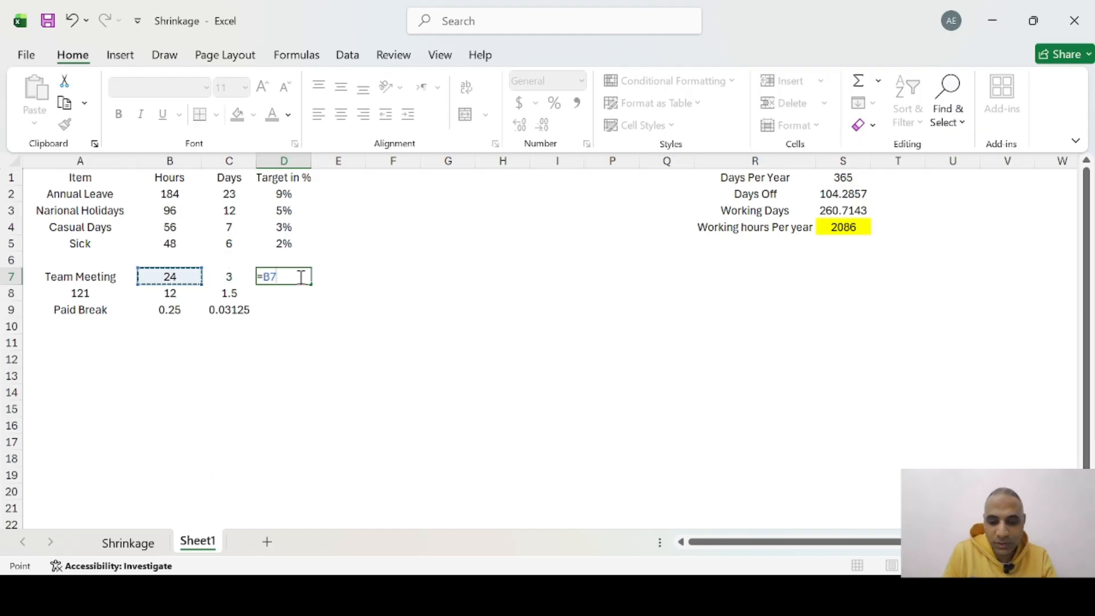
text(/)
click(843, 227)
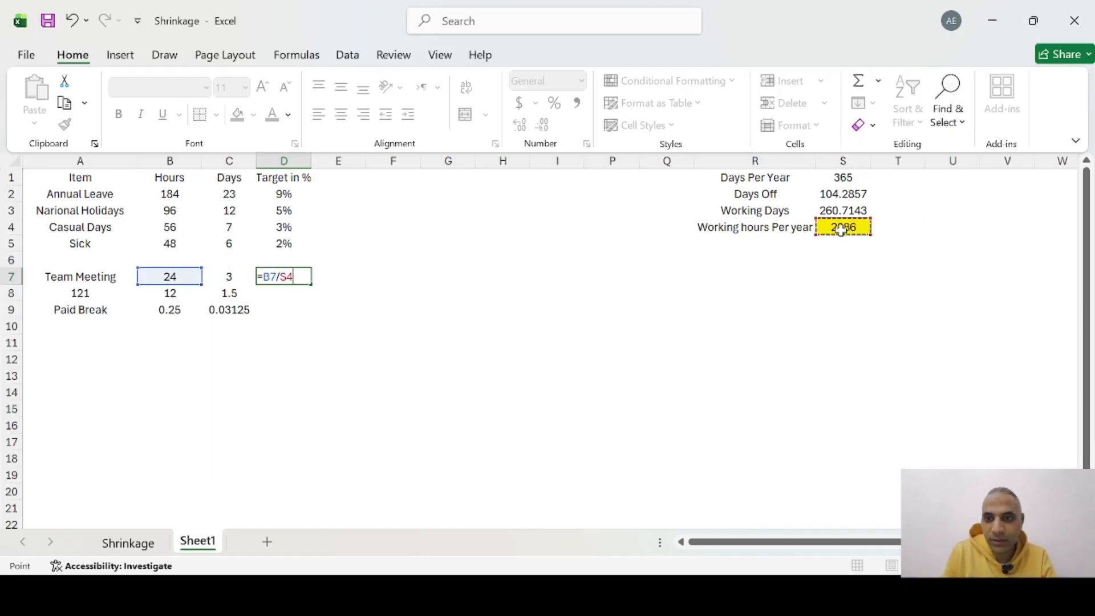
key(F4)
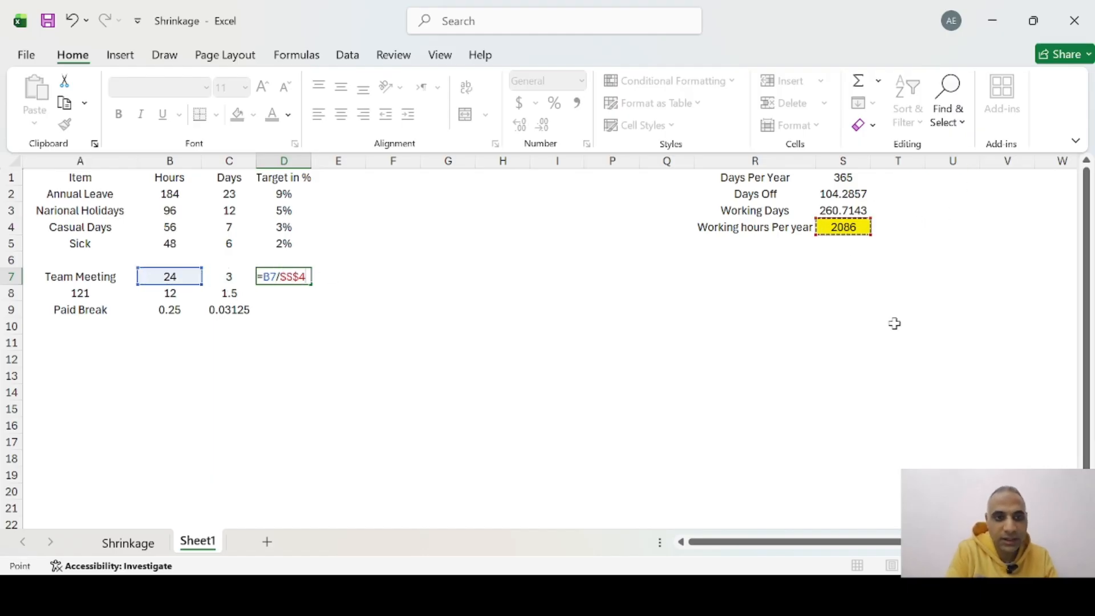
key(Return)
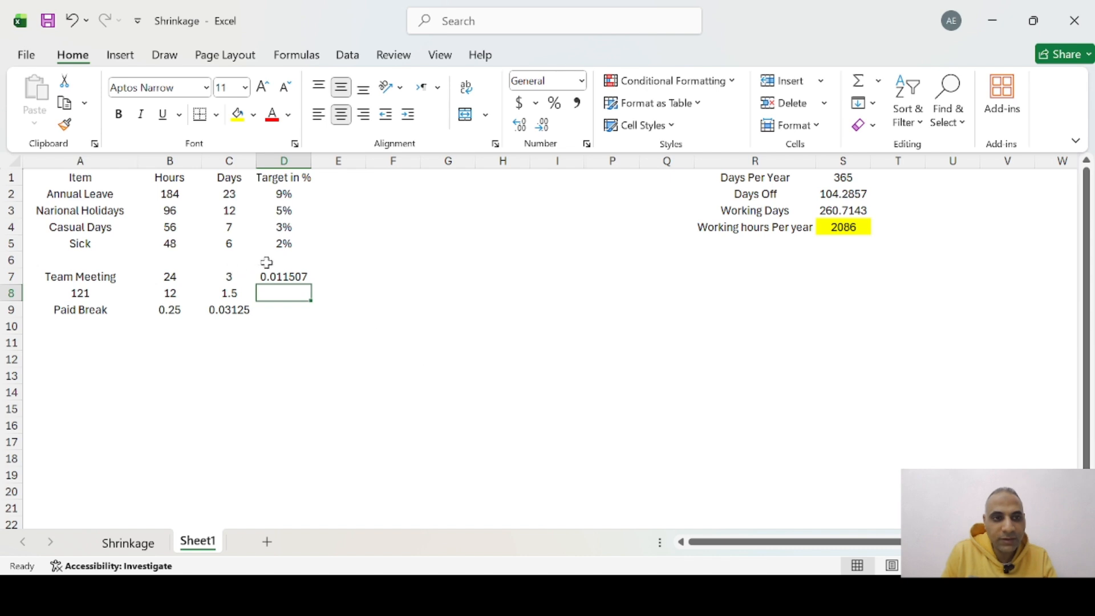
click(291, 274)
click(554, 104)
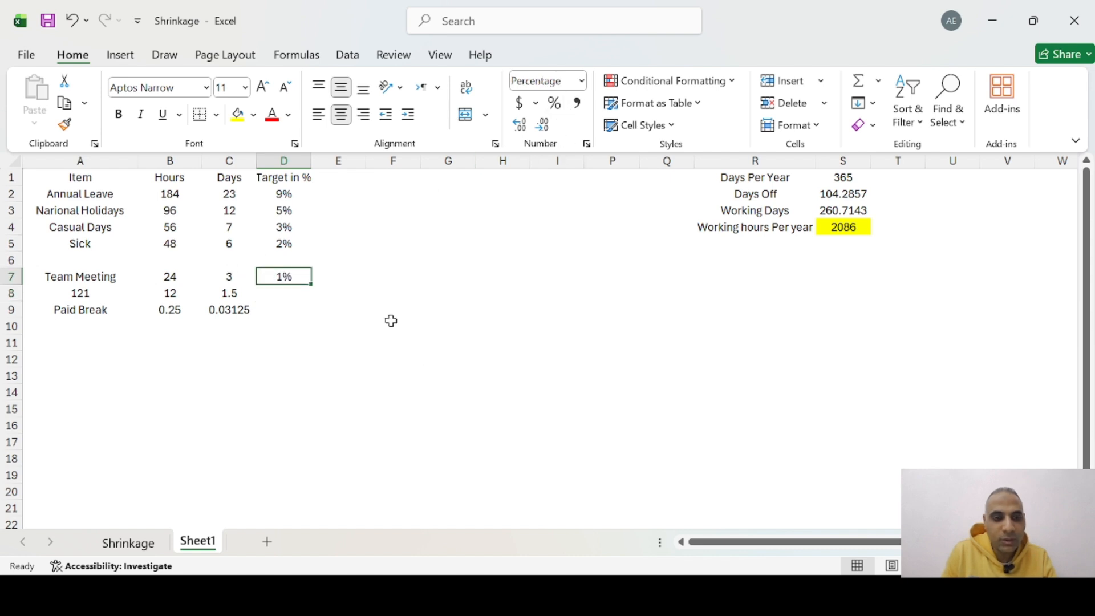
Step: Fill the D7 target formula down to D9 and highlight the Paid Break hours in B9 in yellow
mouse_move(311, 284)
mouse_down()
mouse_move(321, 304)
mouse_move(299, 289)
mouse_up()
click(298, 289)
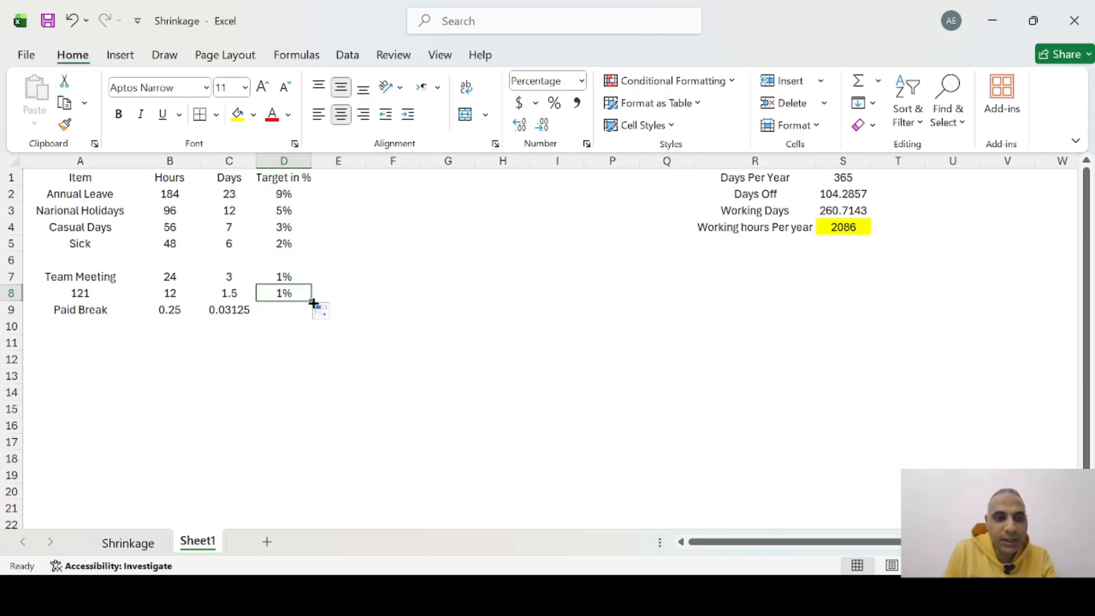
drag(313, 302, 315, 318)
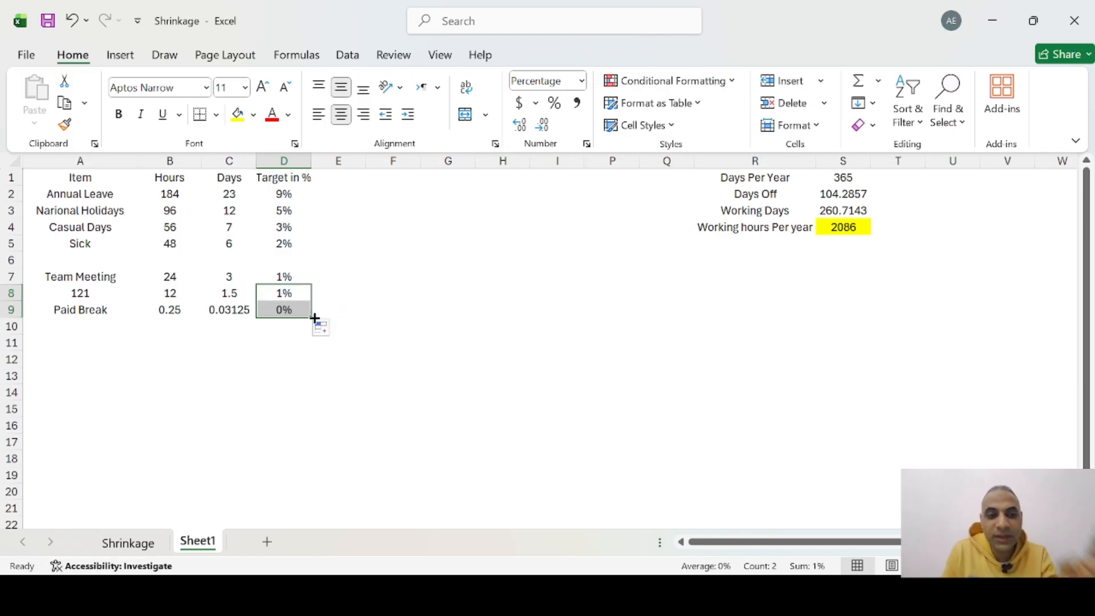
click(179, 309)
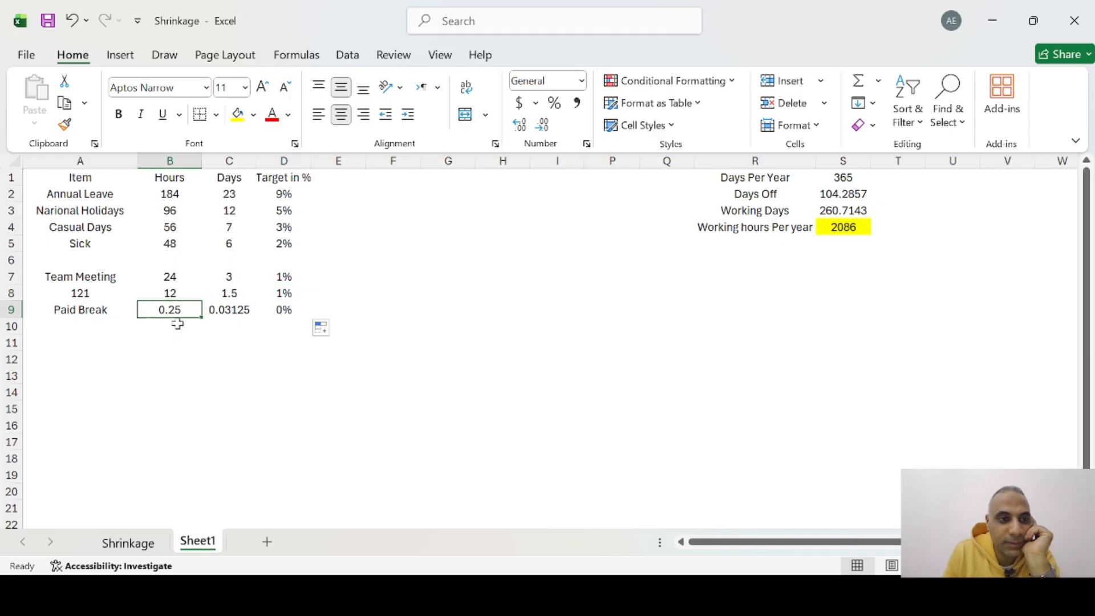
click(238, 114)
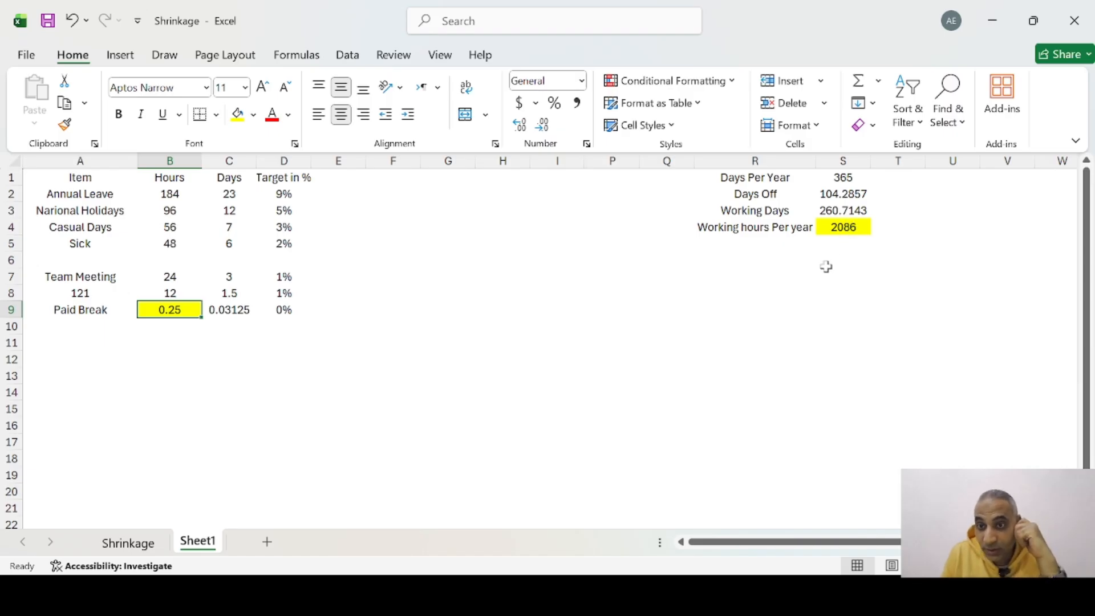
Step: Review the working days in S3 and the leave days in C2:C5, and enter the label Net Working Days in R6
click(850, 209)
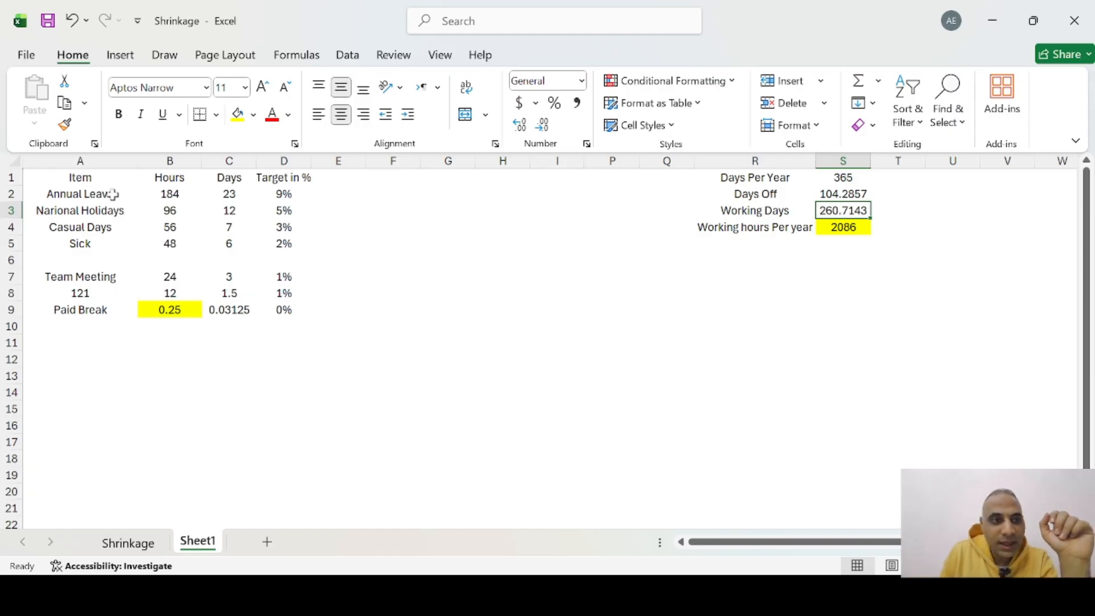
drag(113, 195, 282, 242)
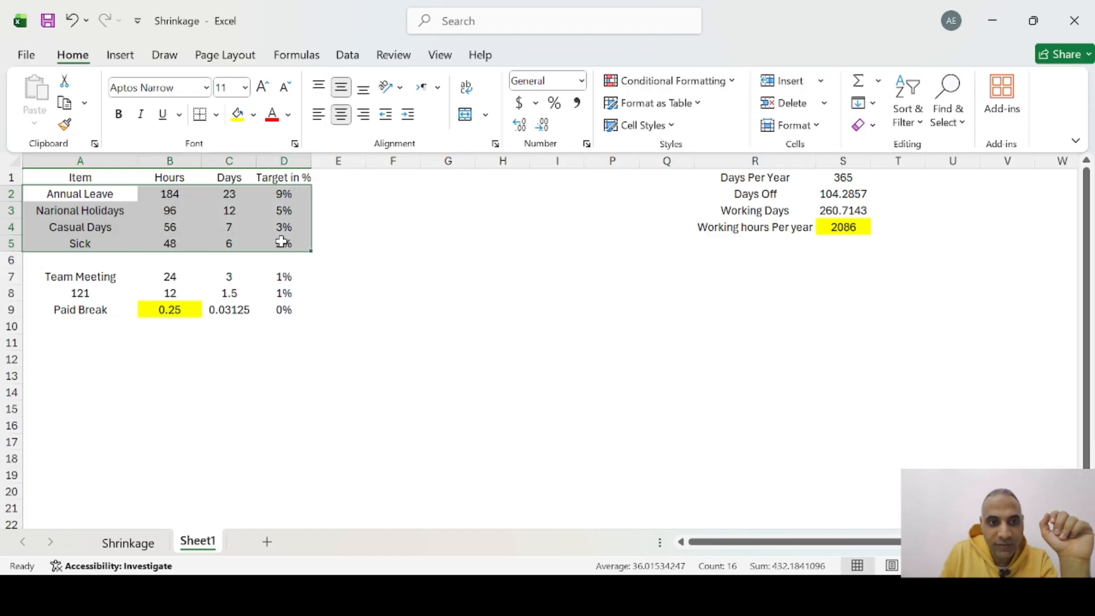
drag(250, 193, 242, 242)
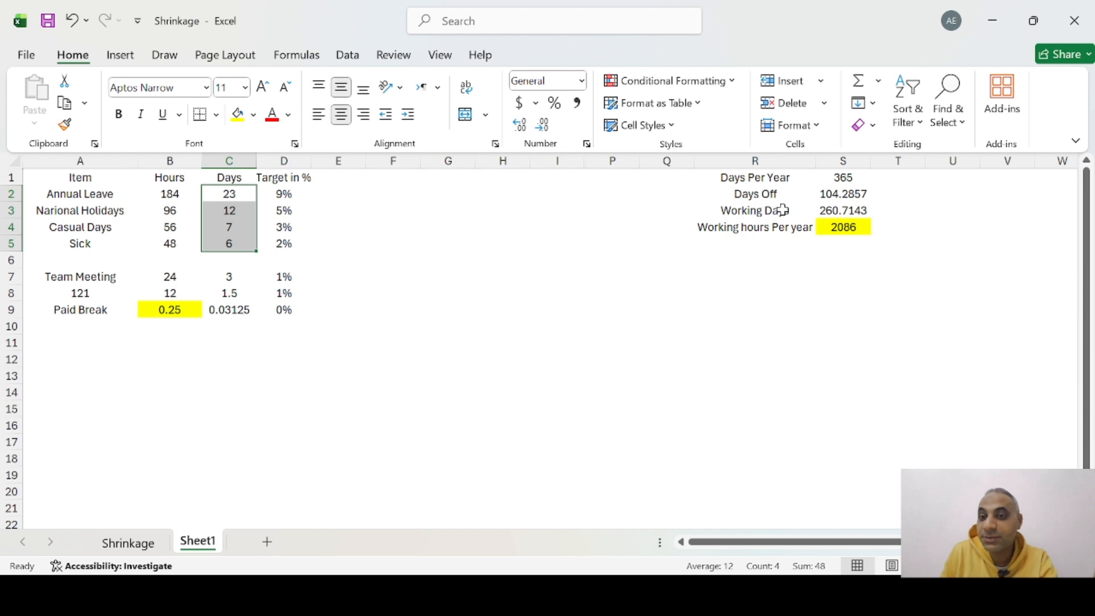
click(770, 257)
text(N)
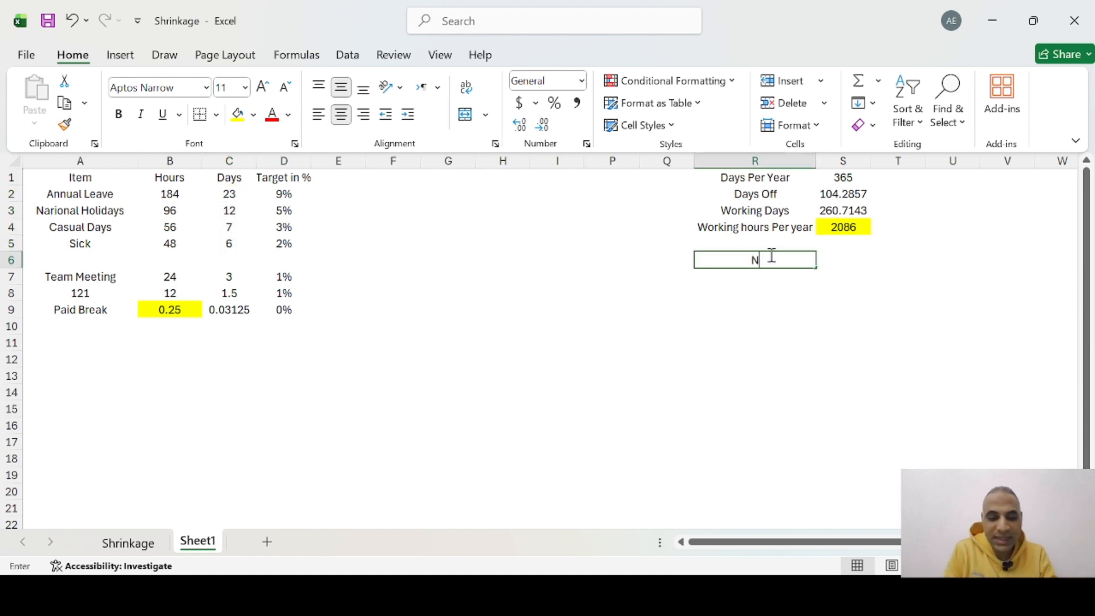
text(et Working Days)
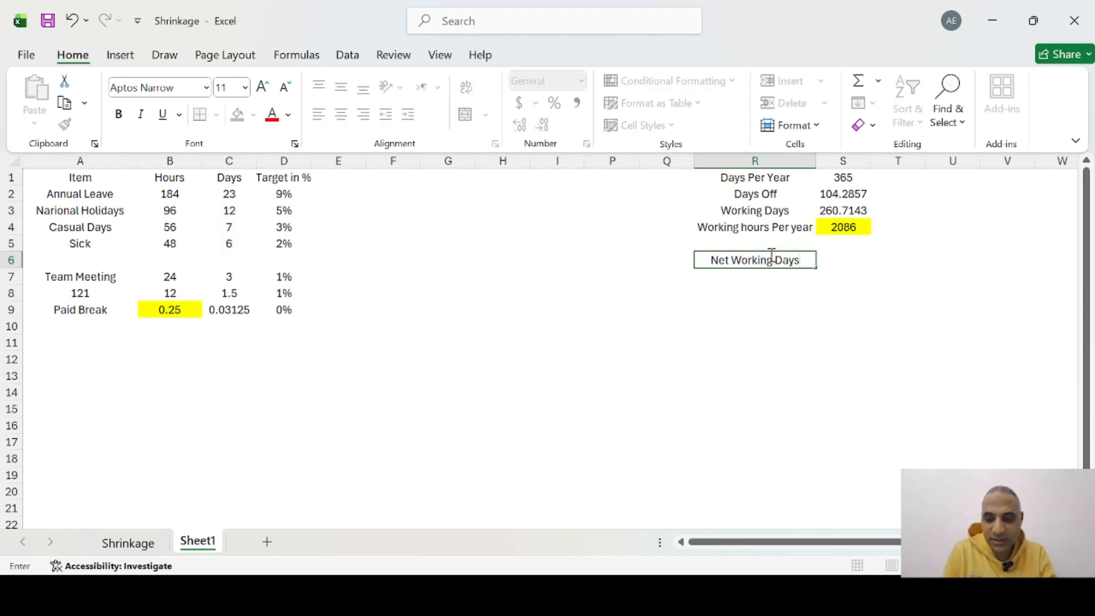
Step: Calculate the net working days in S6 with the formula =S3-SUM(C2:C5)
key(Tab)
text(=)
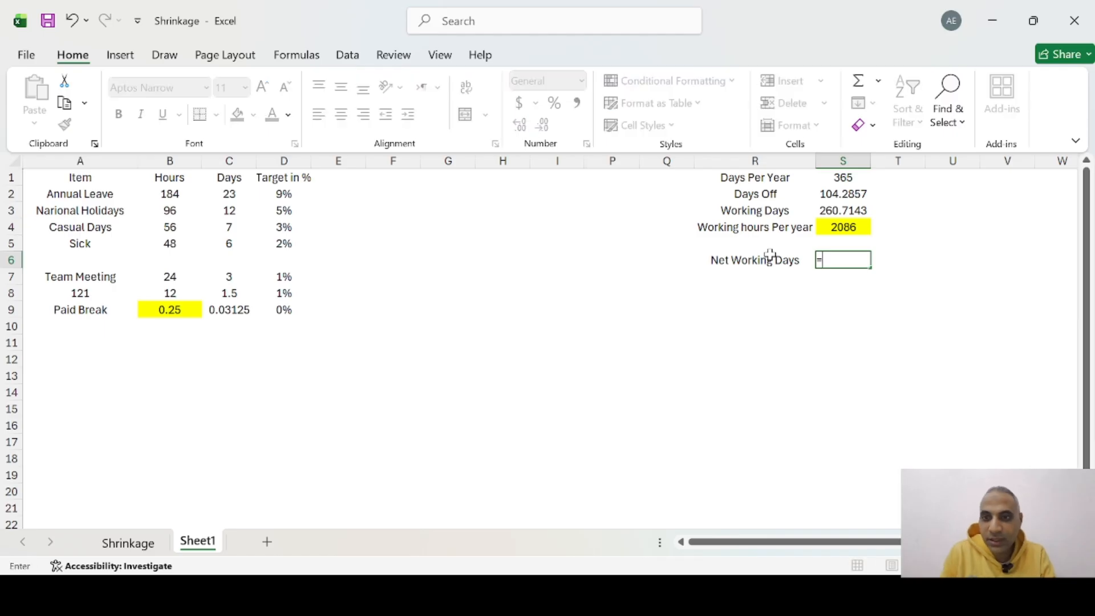
click(830, 209)
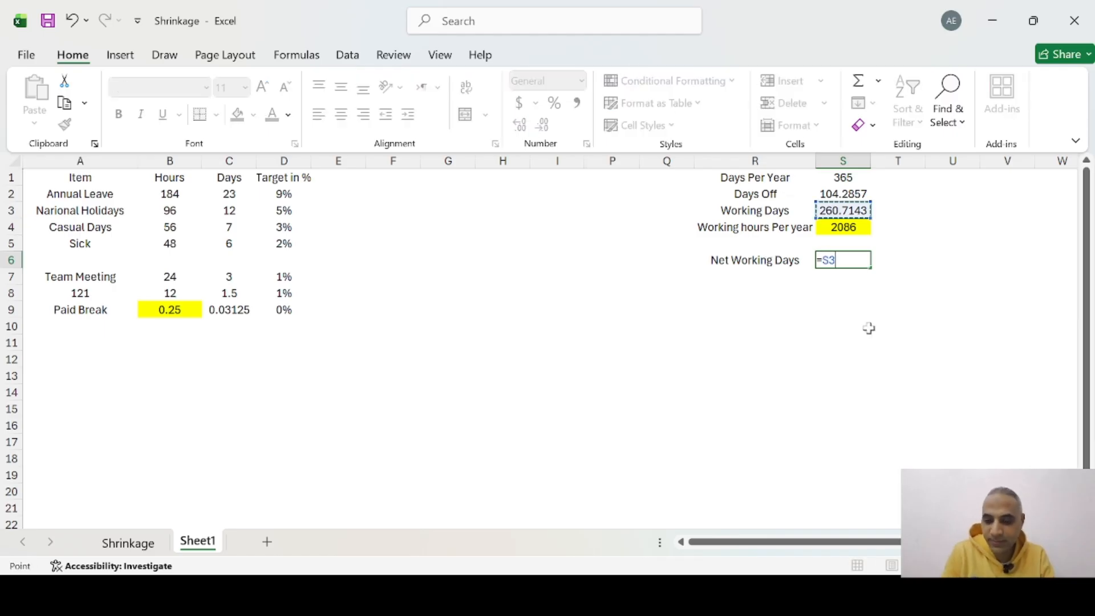
text(-)
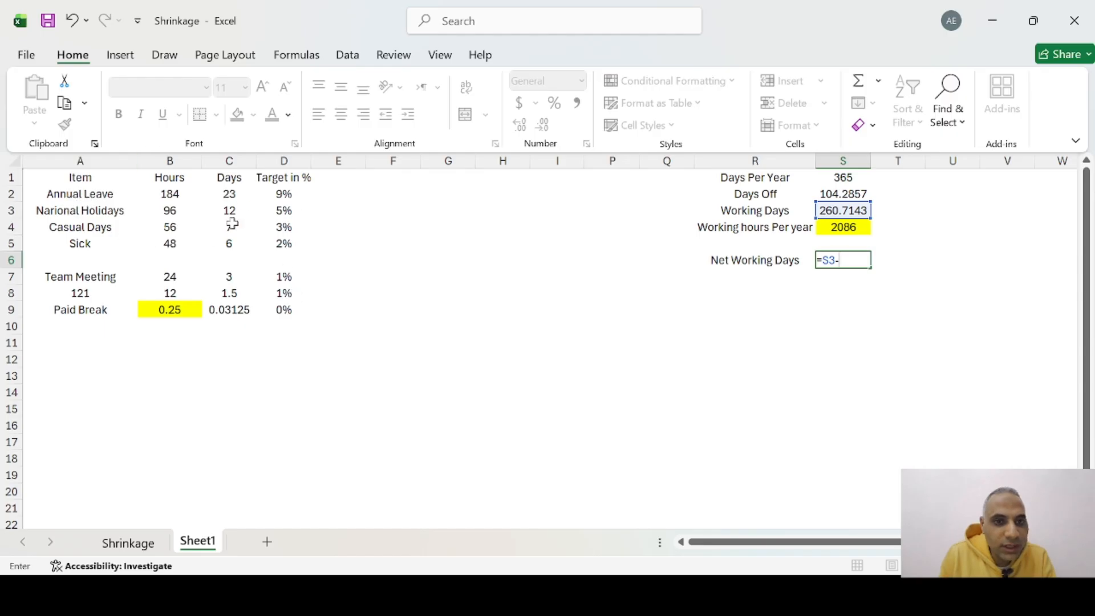
text(sum)
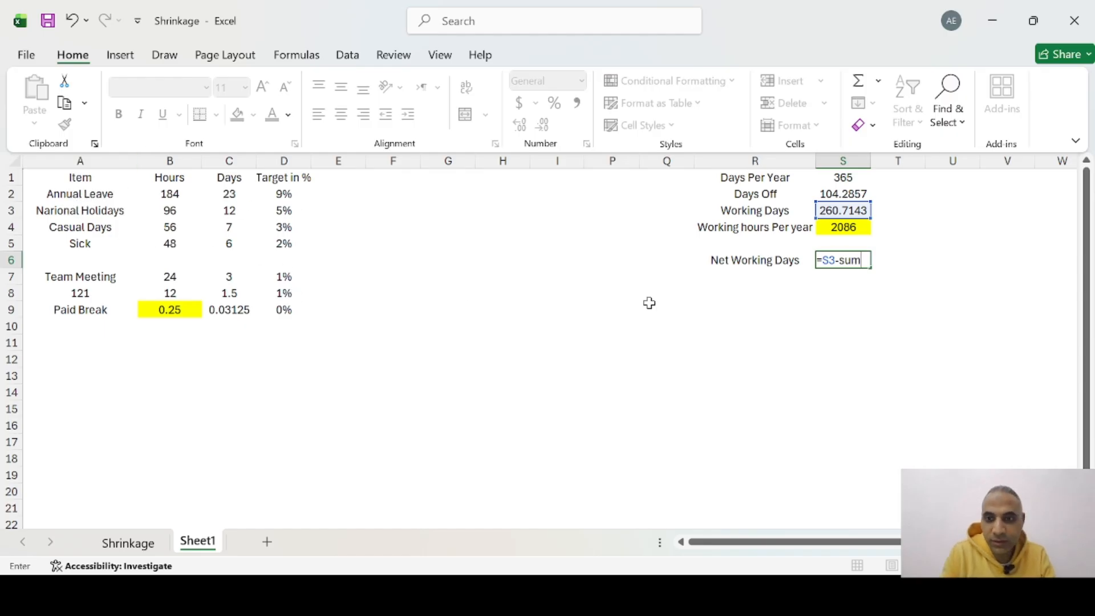
key(Tab)
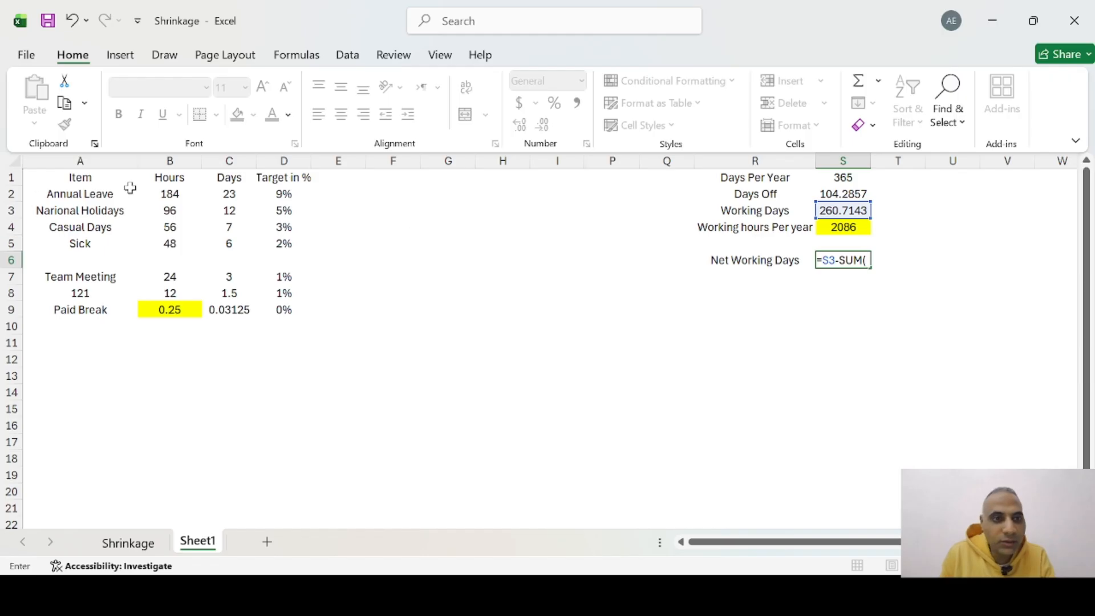
drag(228, 194, 238, 244)
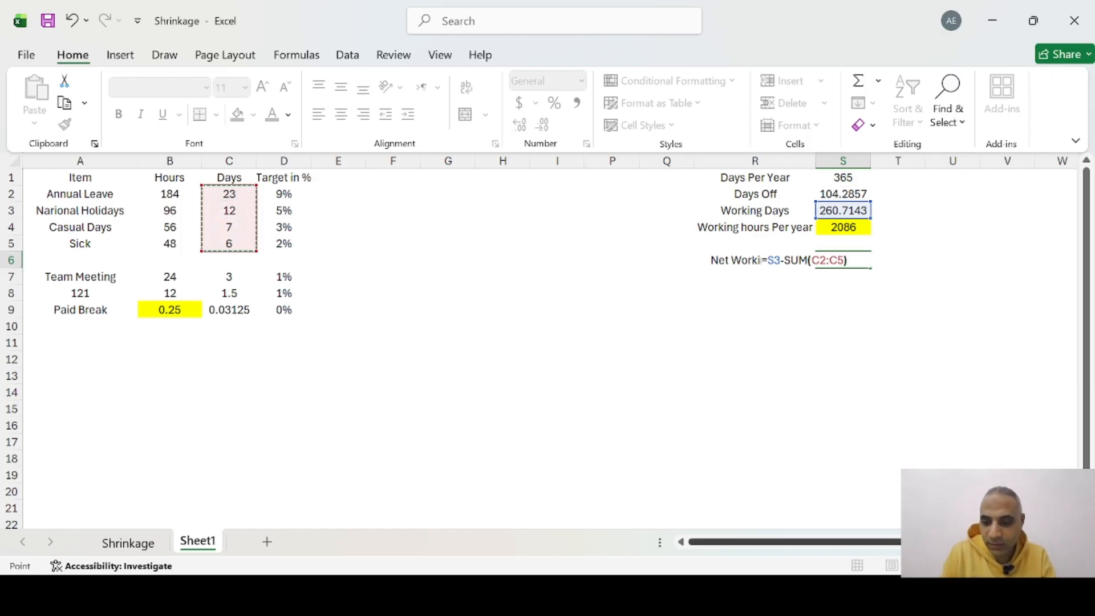
key(Return)
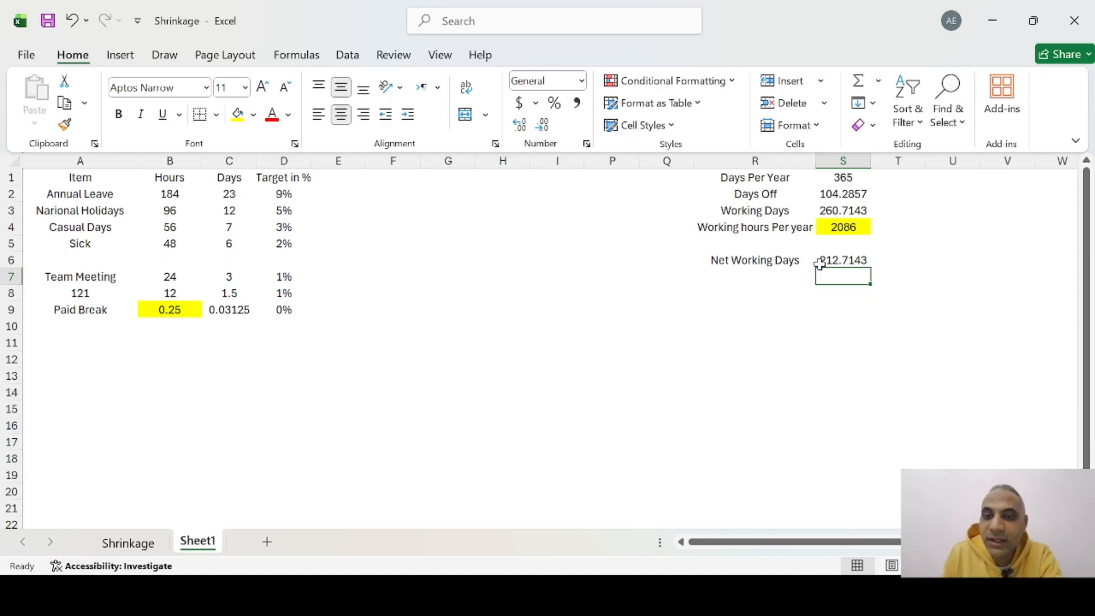
Step: Format the net working days in S6 to show no decimal places
click(838, 260)
click(544, 127)
click(544, 127)
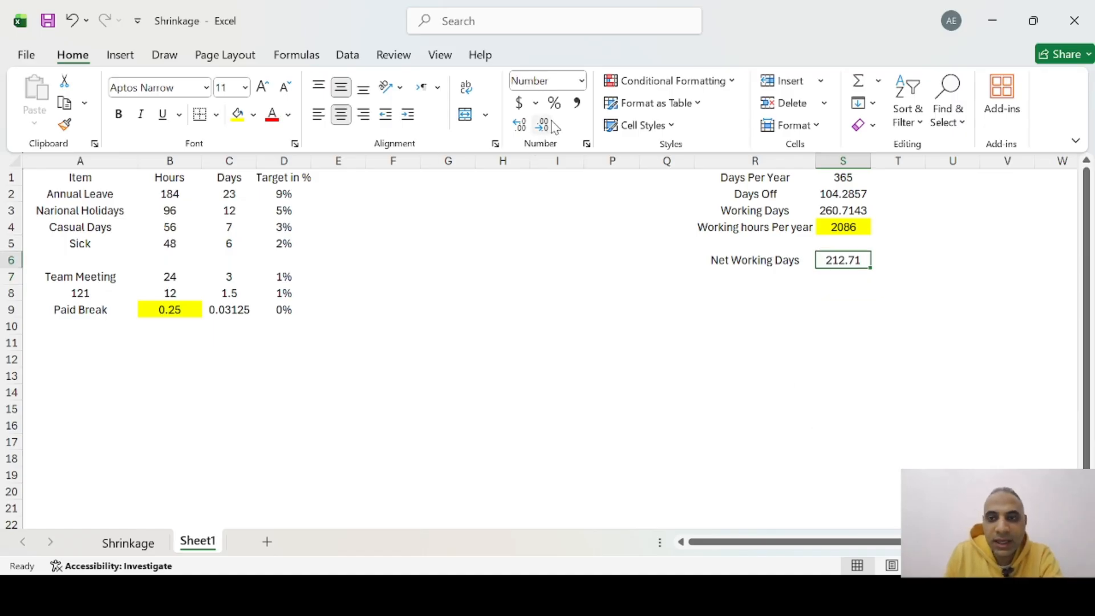
click(545, 126)
click(544, 127)
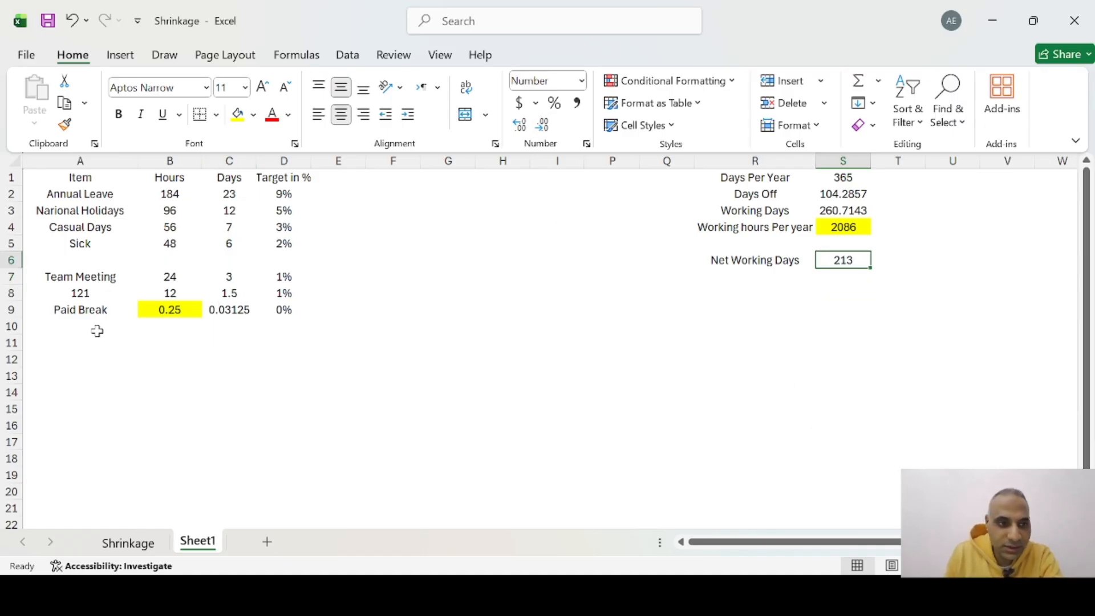
Step: Extend the Paid Break hours formula in B9 to =(15/60)*S6 and check the row's hours, days and target
click(166, 312)
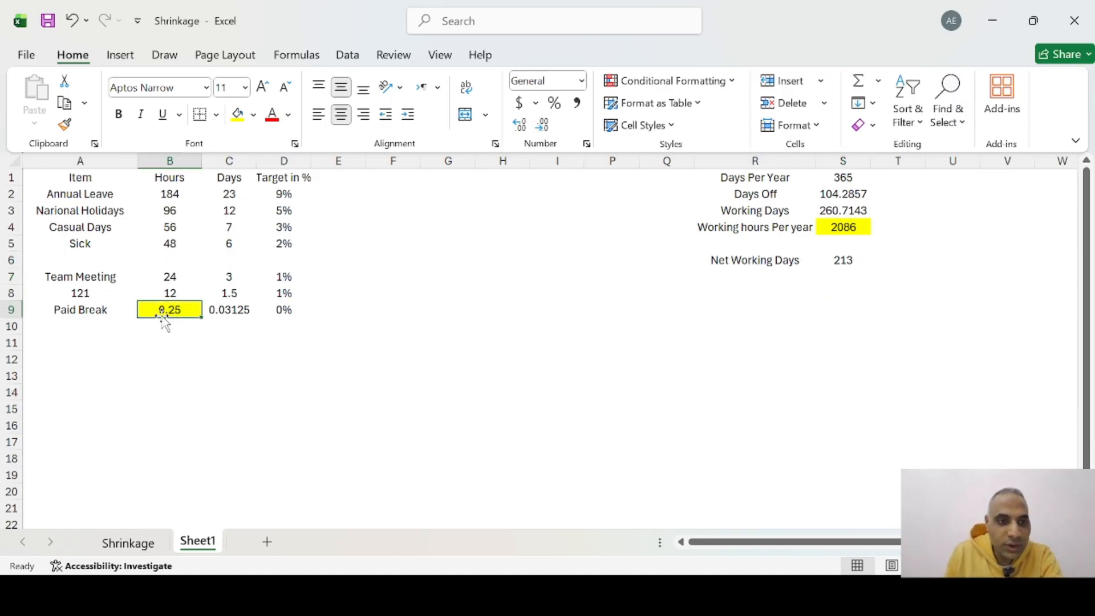
double_click(190, 312)
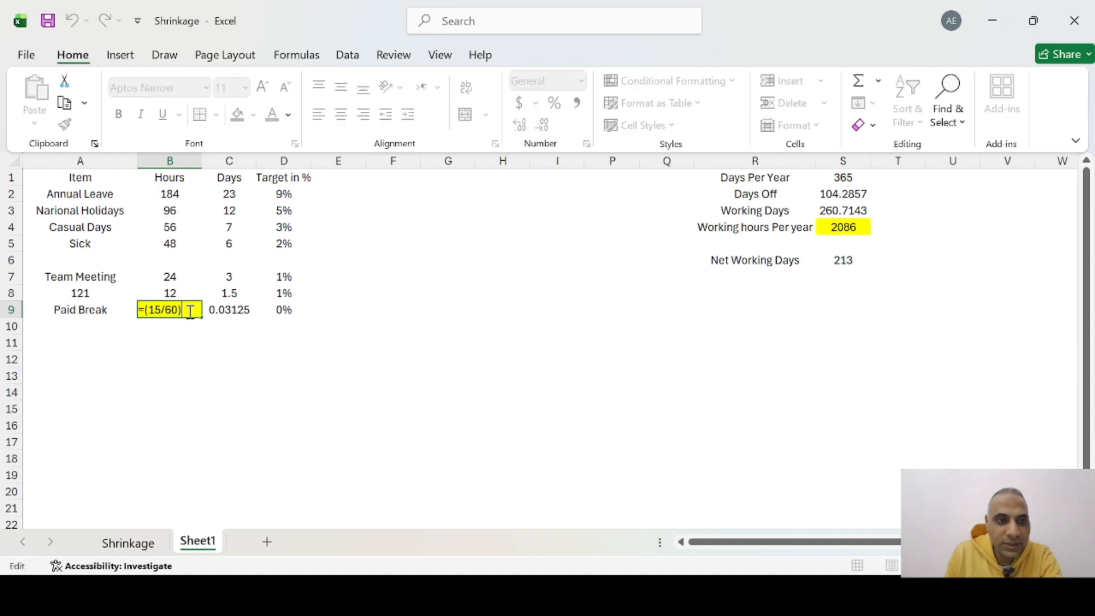
text(*)
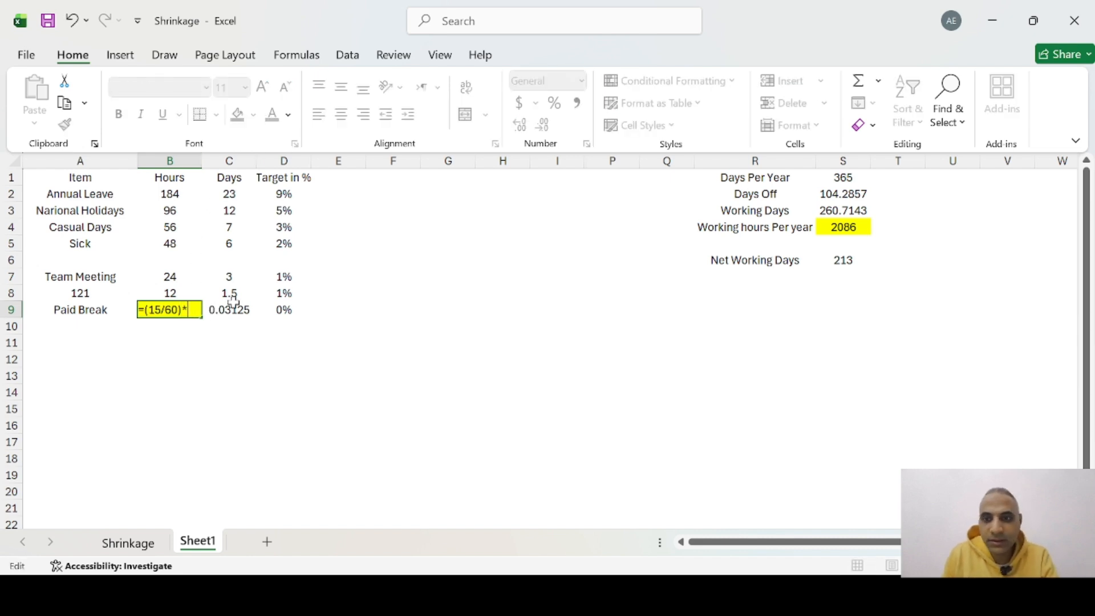
click(844, 260)
key(Return)
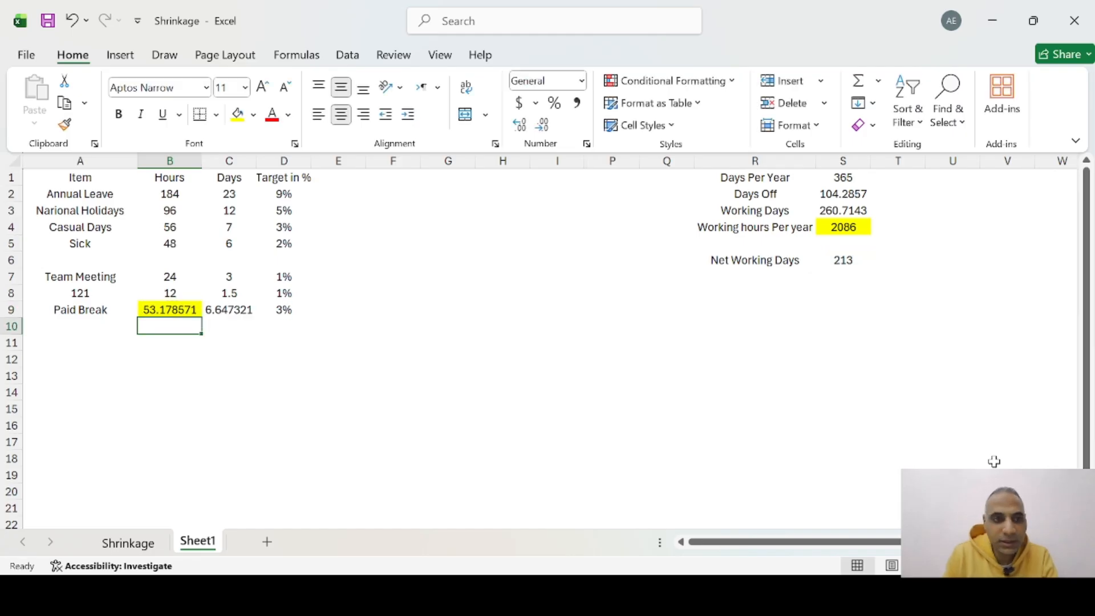
click(167, 313)
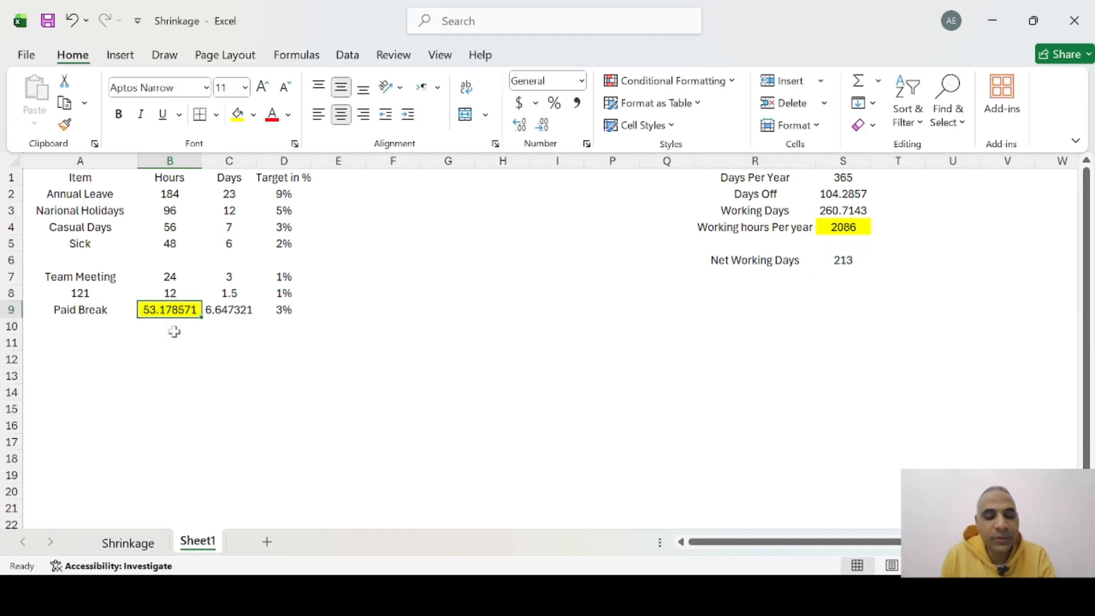
click(215, 310)
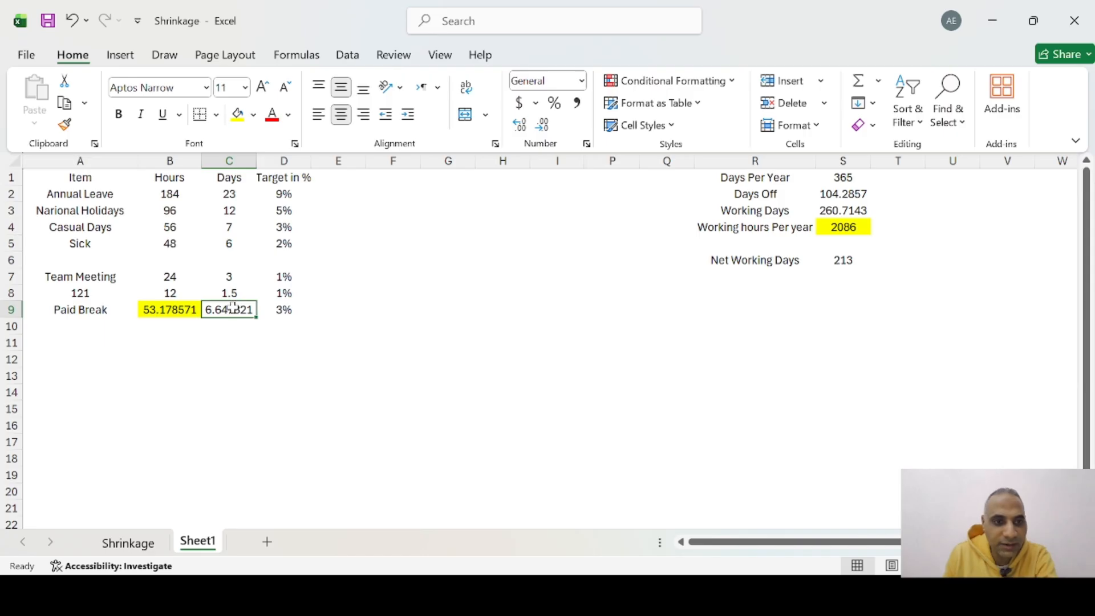
click(289, 311)
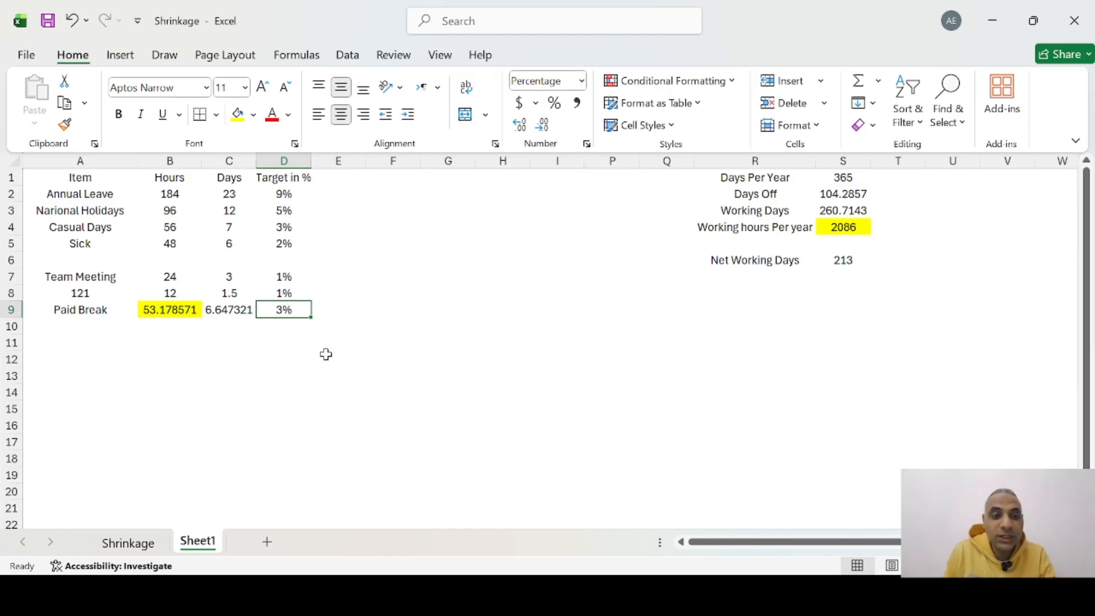
Step: Total the target percentages D2:D9 in D10 with SUM and fill the total cell red
click(283, 323)
key(alt+equal)
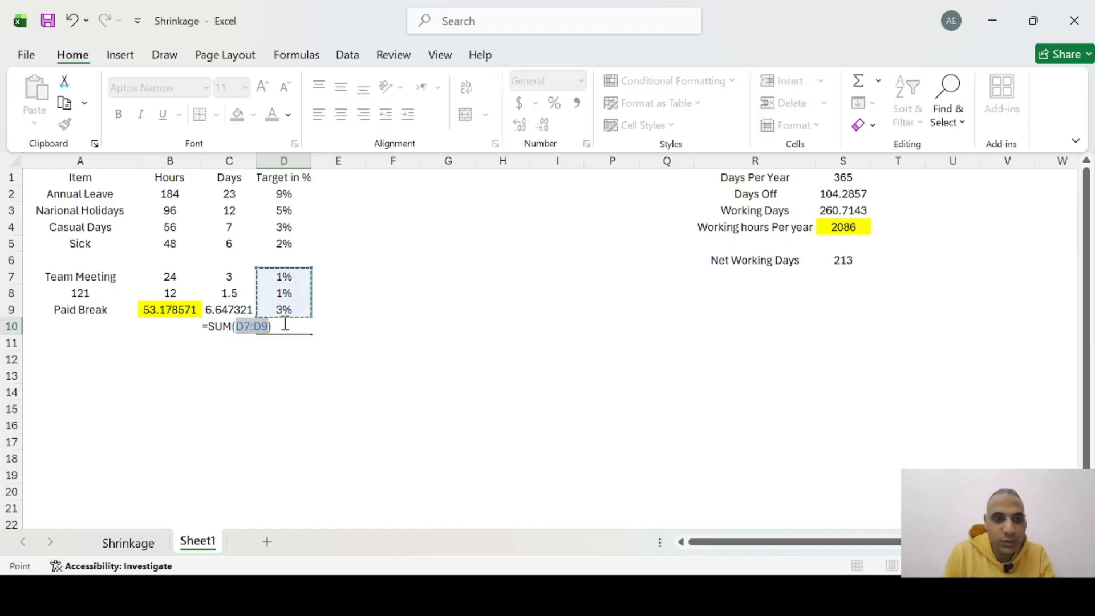
drag(289, 194, 292, 310)
key(Return)
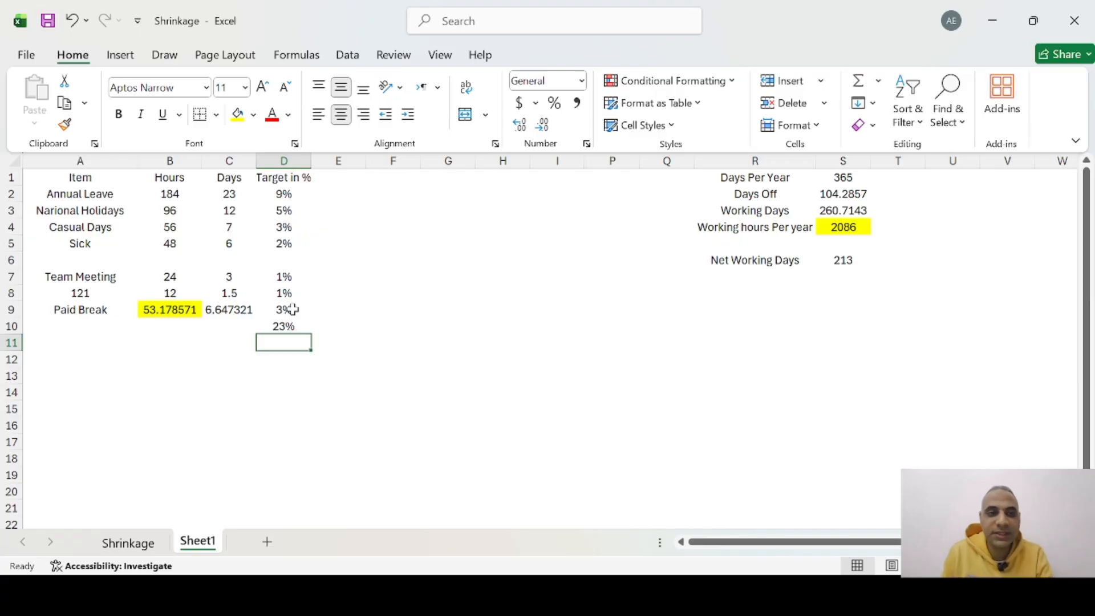
click(288, 326)
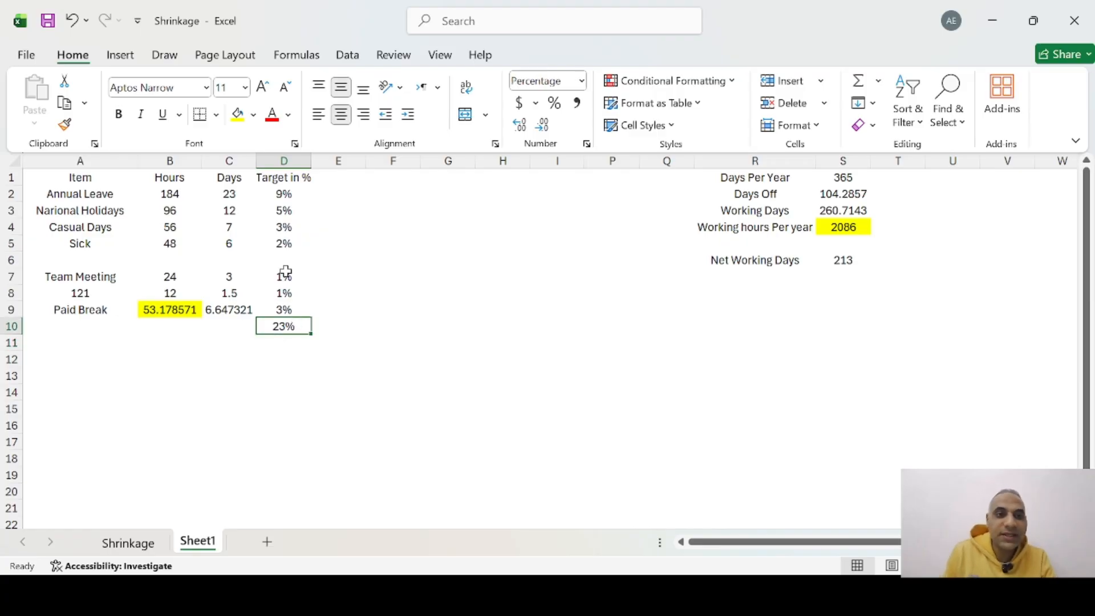
click(256, 117)
click(258, 344)
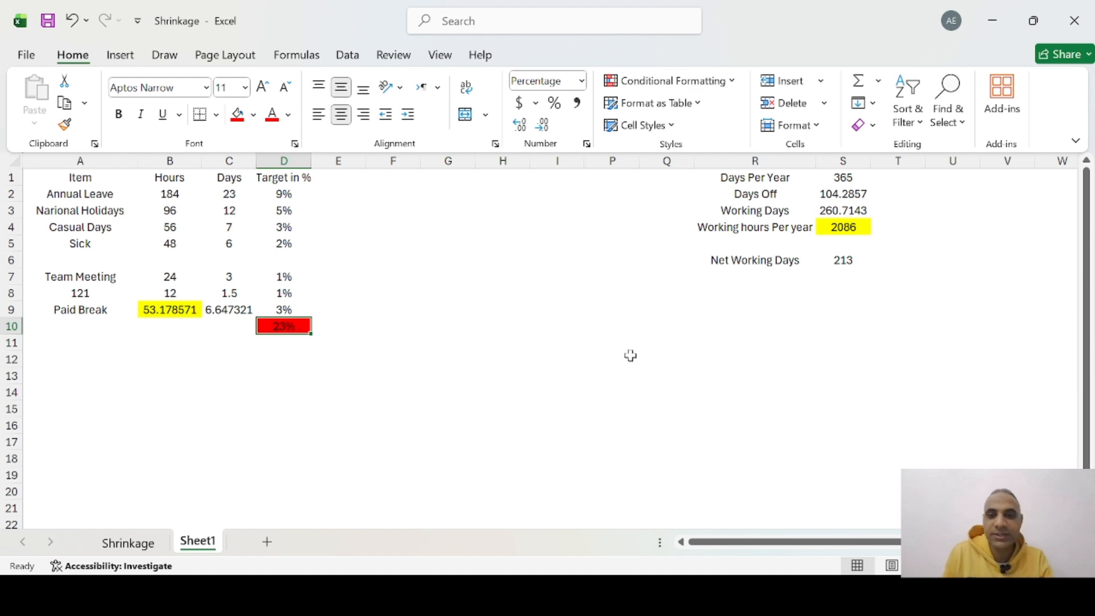
Step: Enter 15 in R11 as the base figure for a shrinkage example
click(709, 345)
text(15)
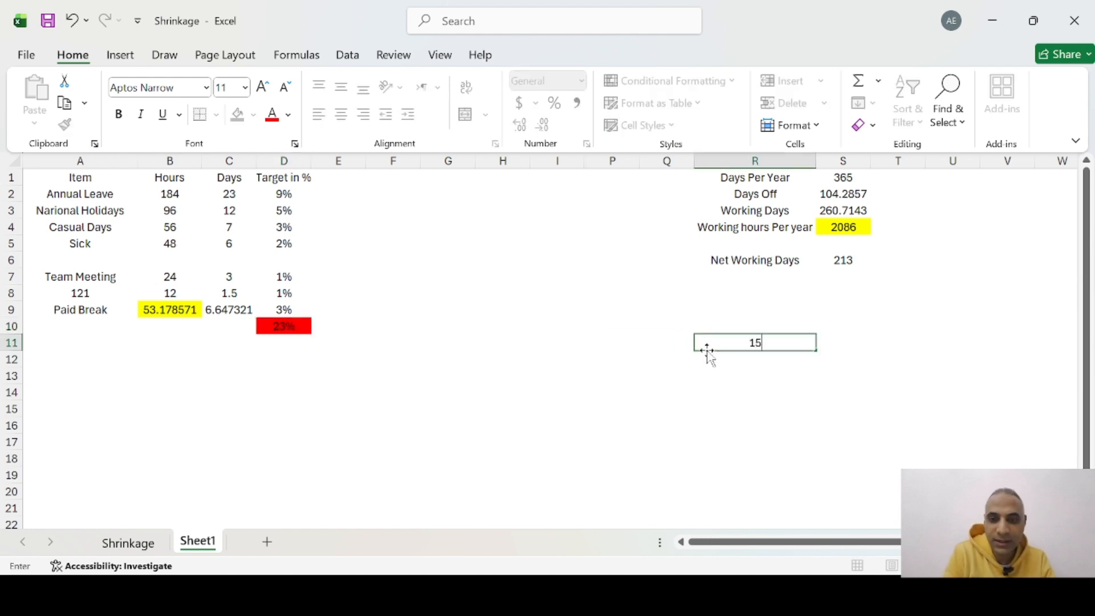
key(Tab)
key(Left)
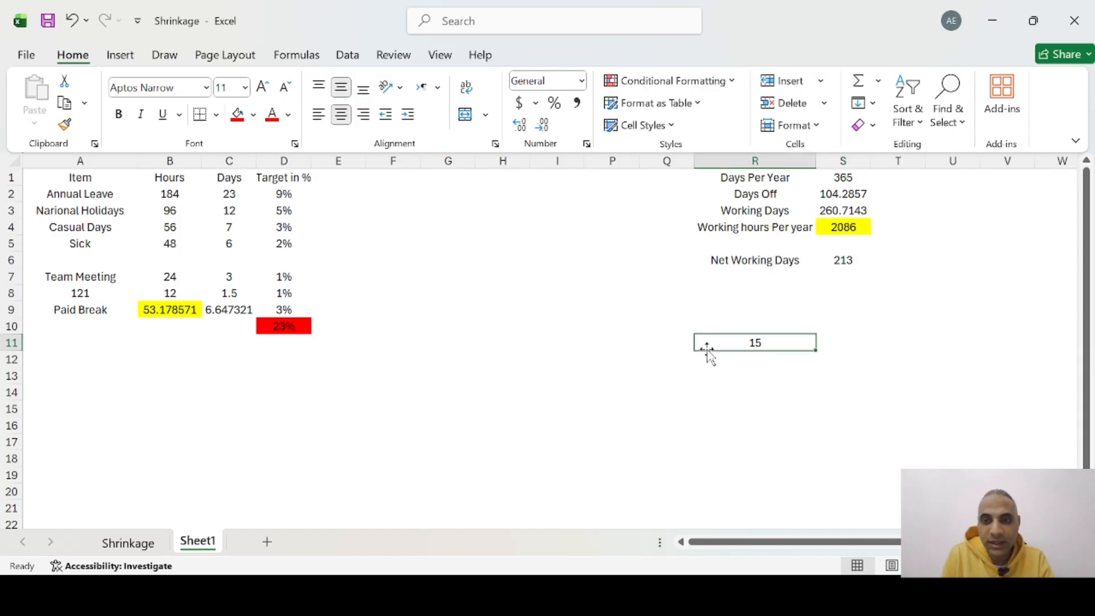
key(Return)
Step: Try applying the total shrinkage to R11 in R12 with the formula =R11*(1-D10)
text(=)
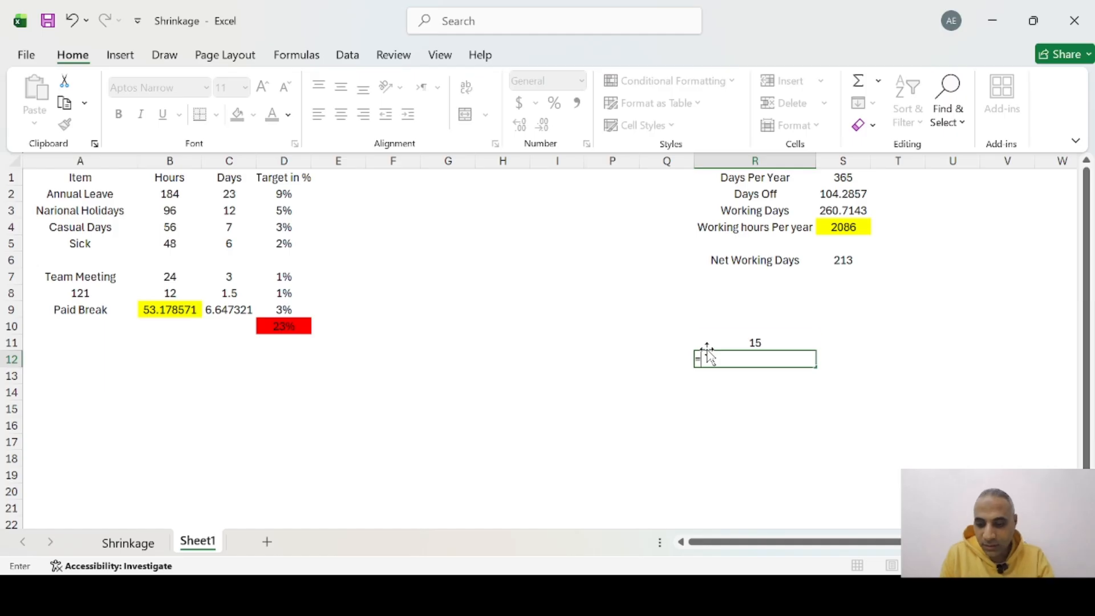
key(Up)
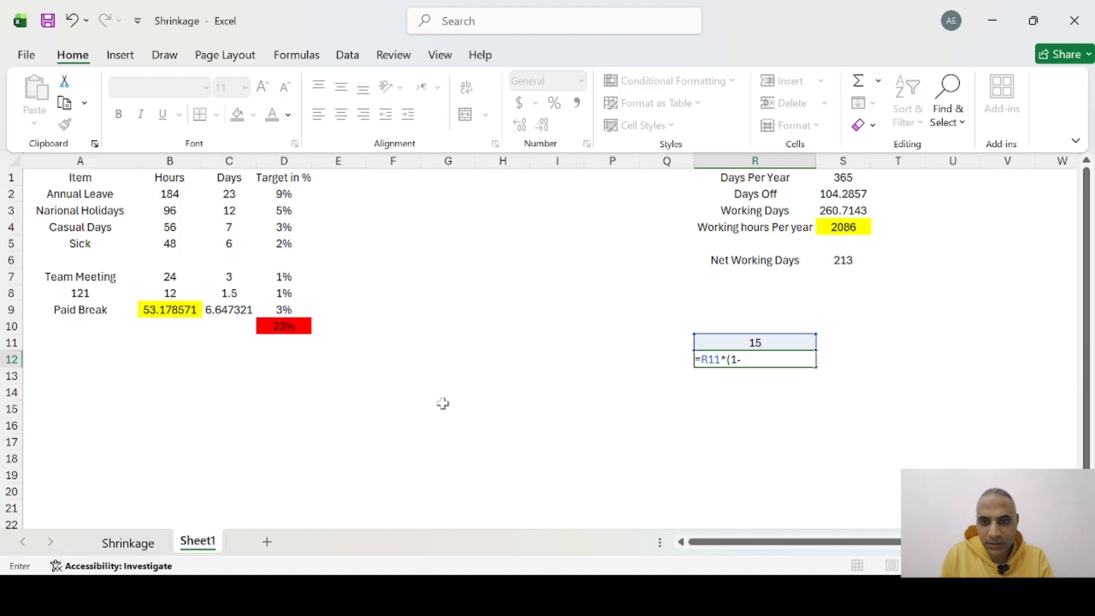
click(298, 323)
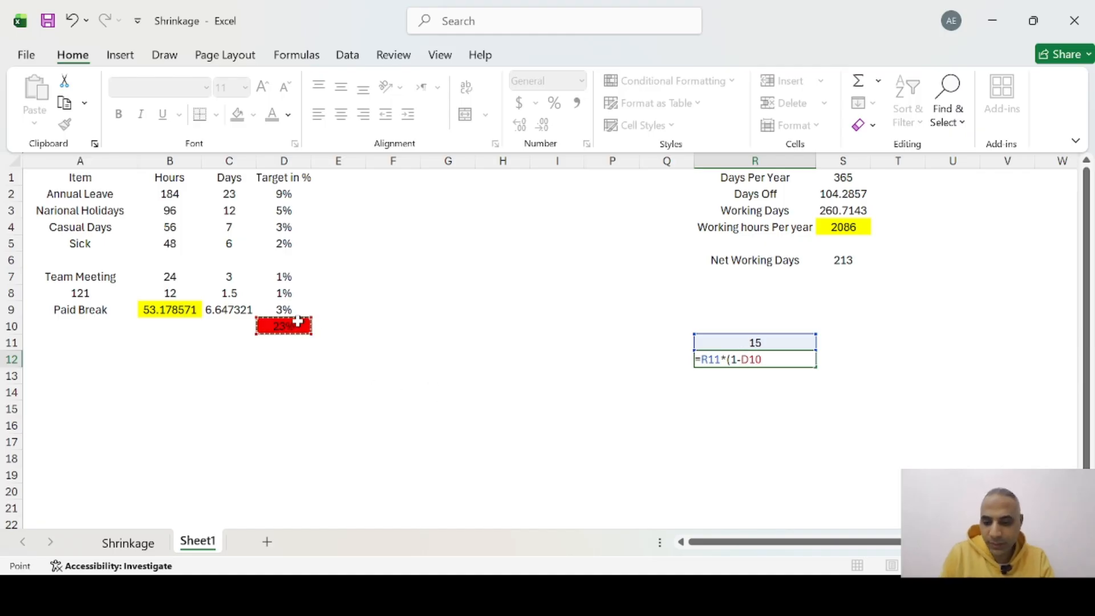
text())
key(Return)
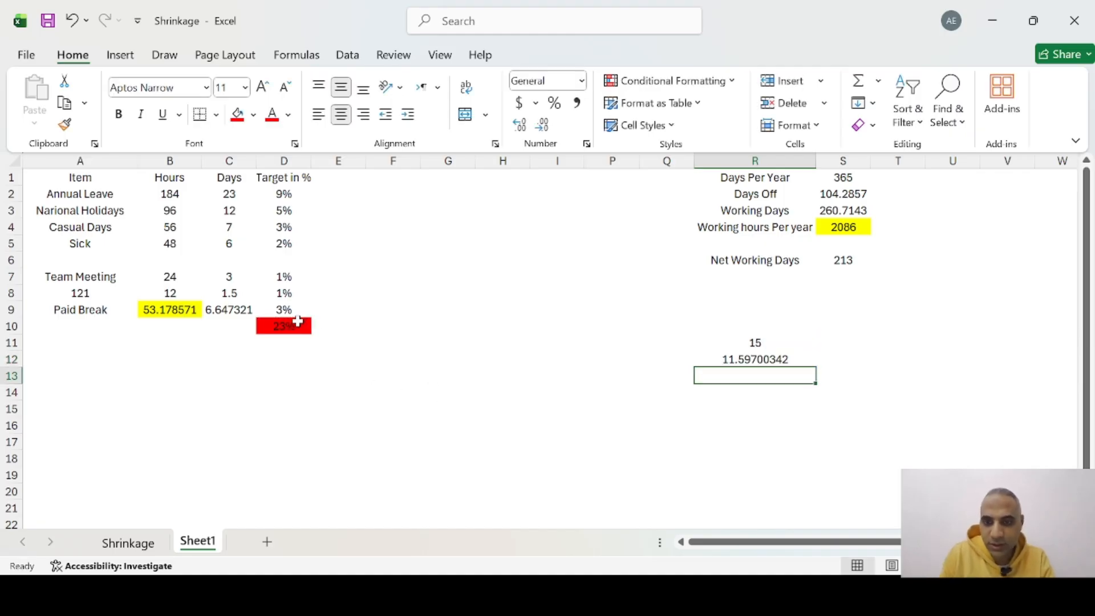
Step: Replace the R12 formula with =R11/(1-D10) to gross up the base figure for shrinkage
click(764, 357)
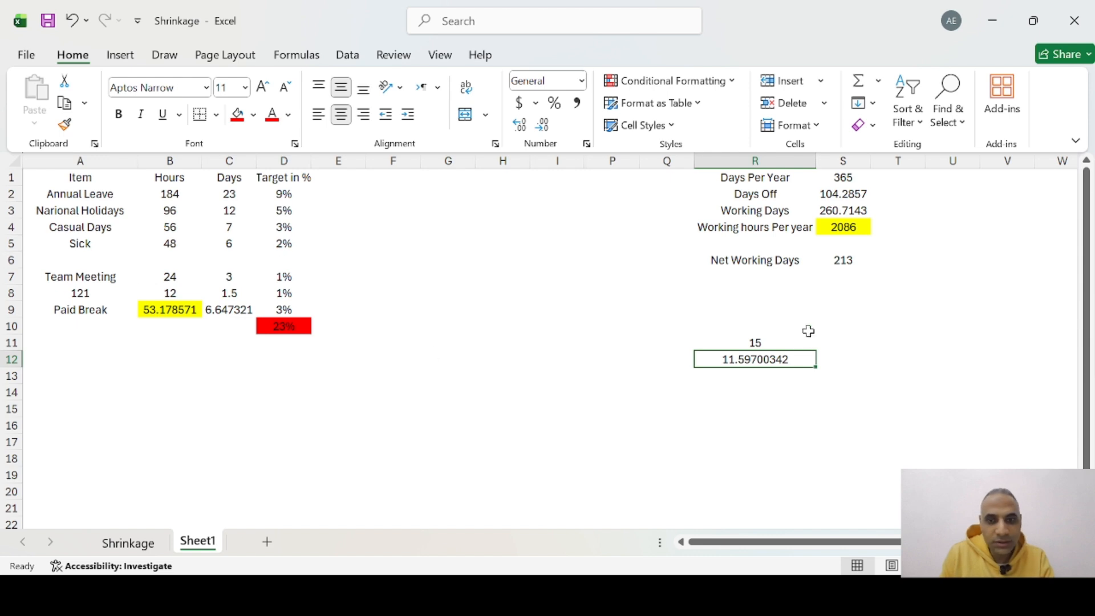
text(=)
key(Up)
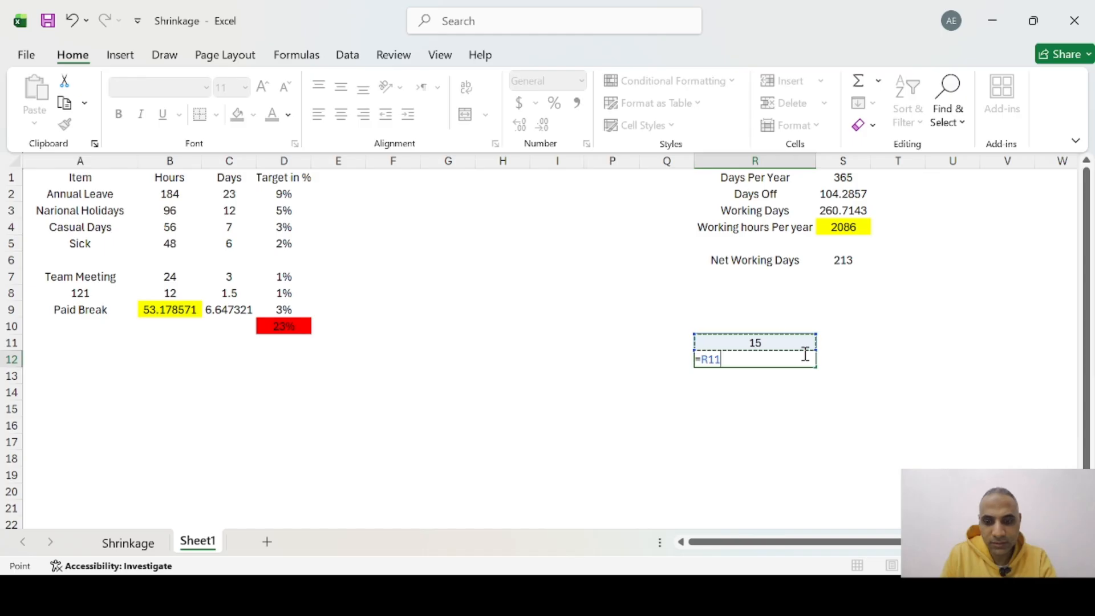
text(/(1-)
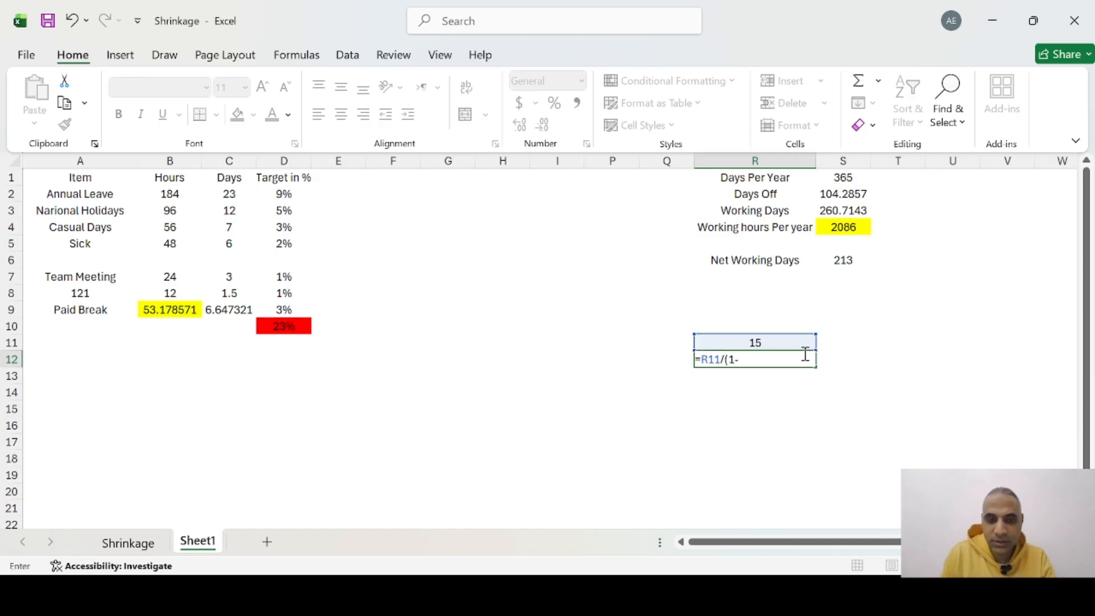
click(296, 325)
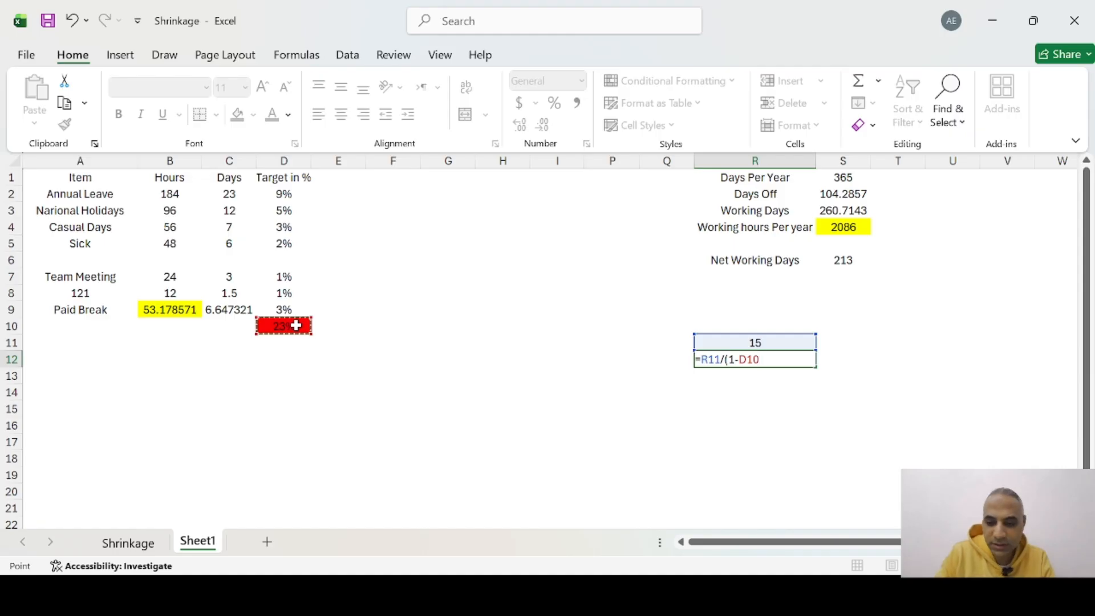
text())
key(Return)
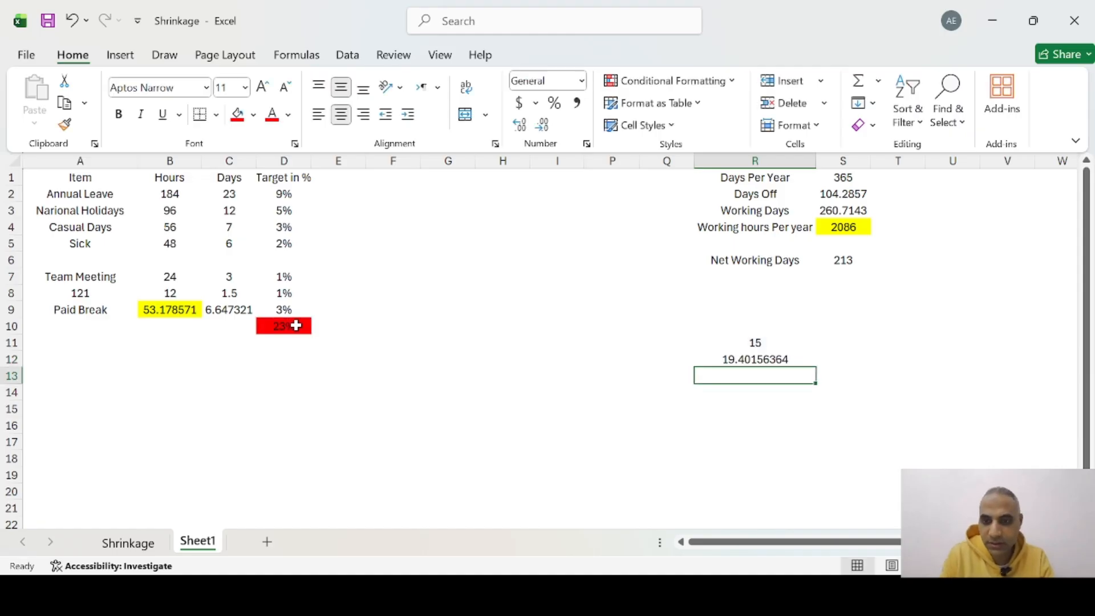
Step: Format the grossed-up result in R12 to show no decimal places
click(761, 357)
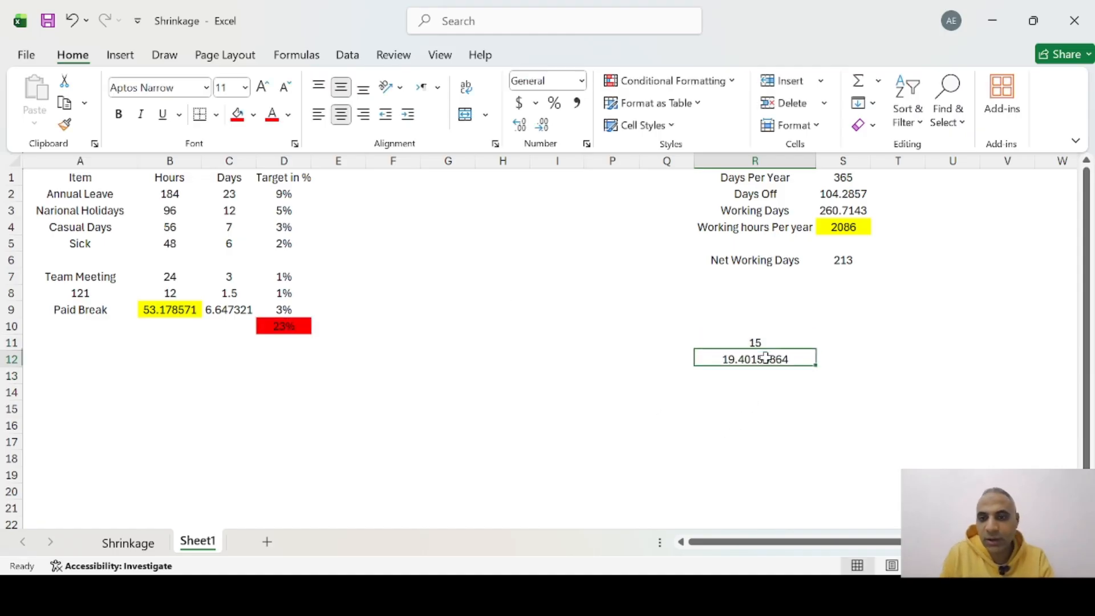
click(541, 125)
click(542, 125)
click(542, 125)
click(542, 124)
click(542, 125)
click(542, 124)
click(542, 125)
click(542, 125)
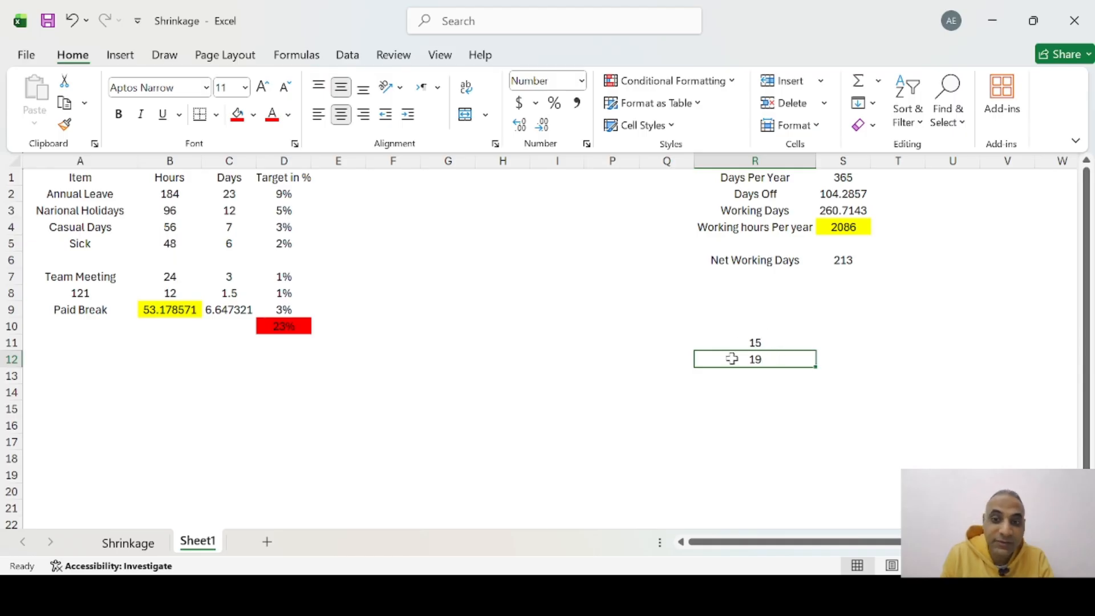
click(761, 342)
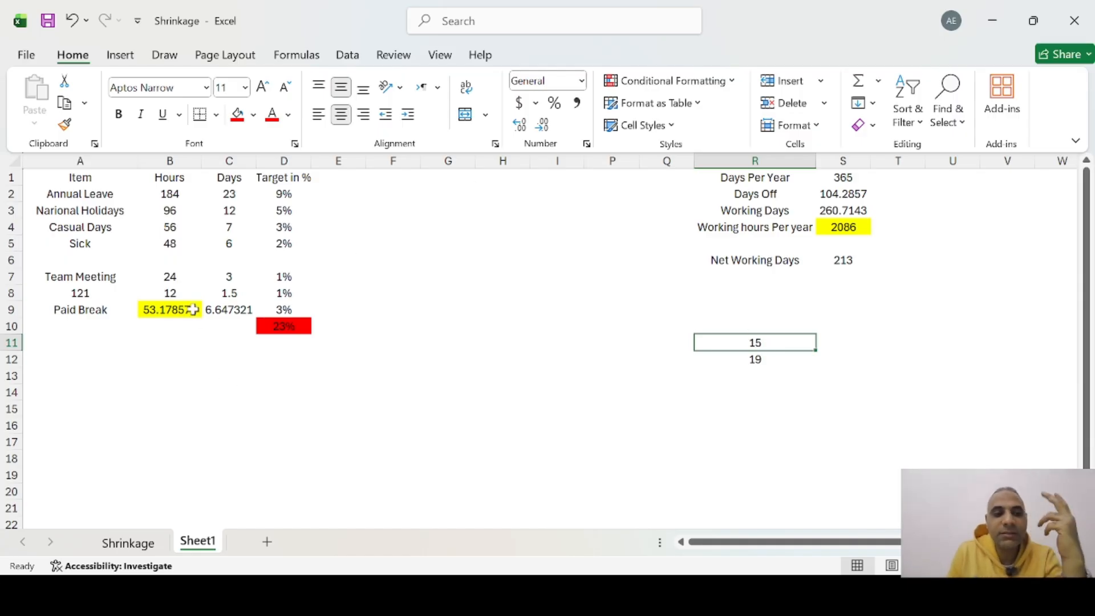
click(171, 276)
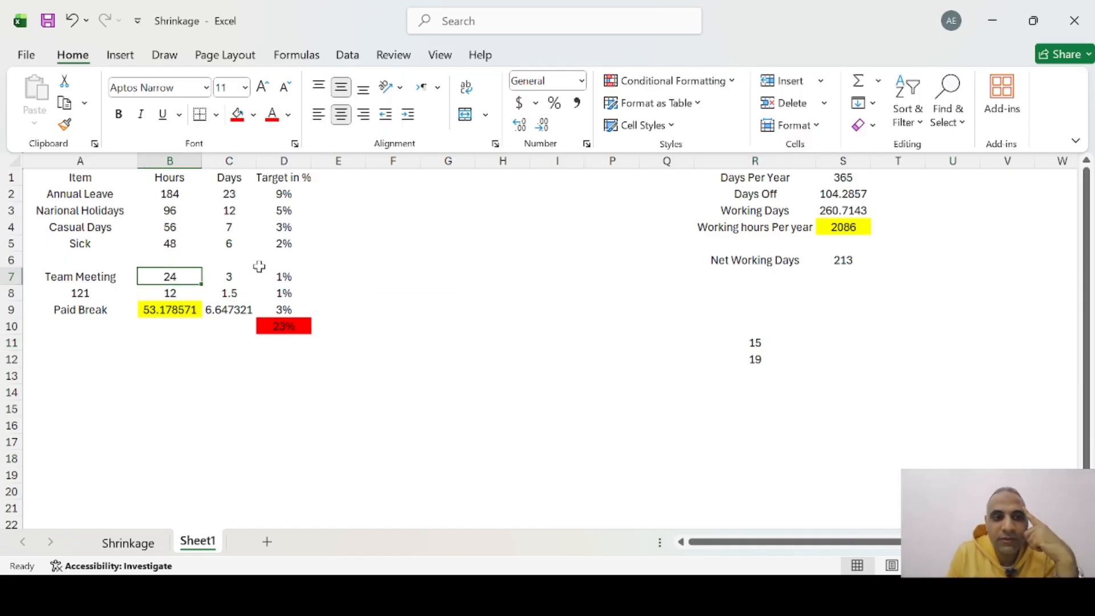
Step: Set the Team Meeting hours formula in B7 to =1*12
click(225, 276)
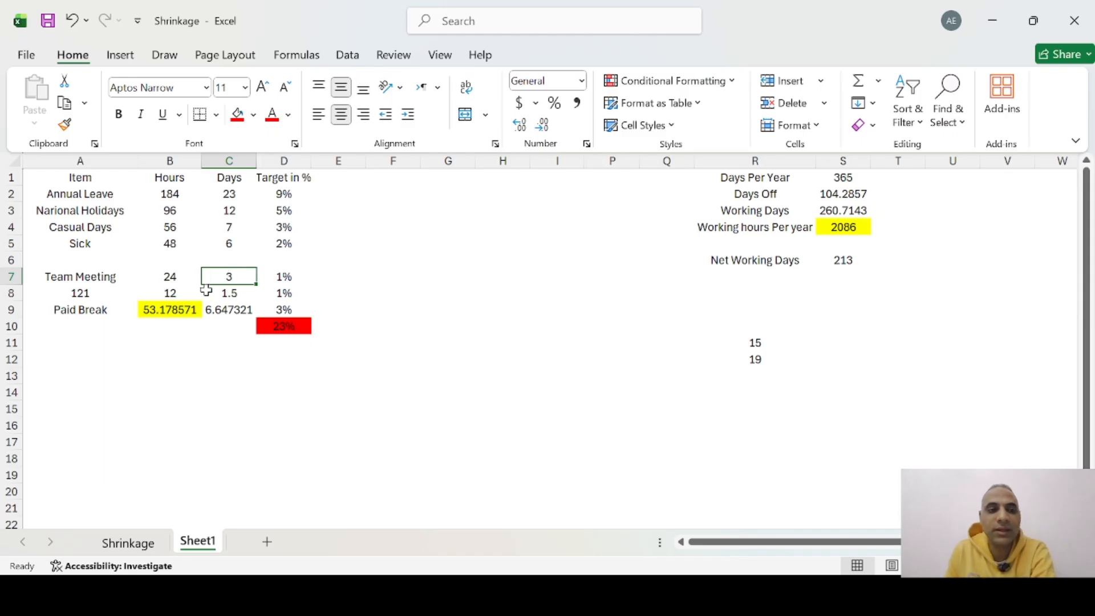
double_click(171, 276)
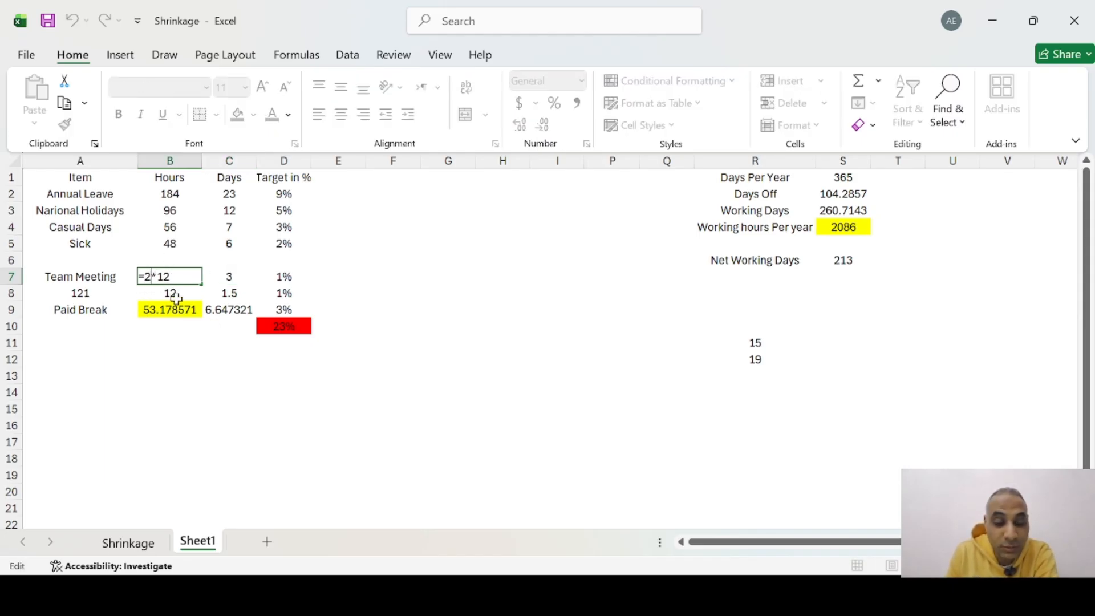
click(154, 278)
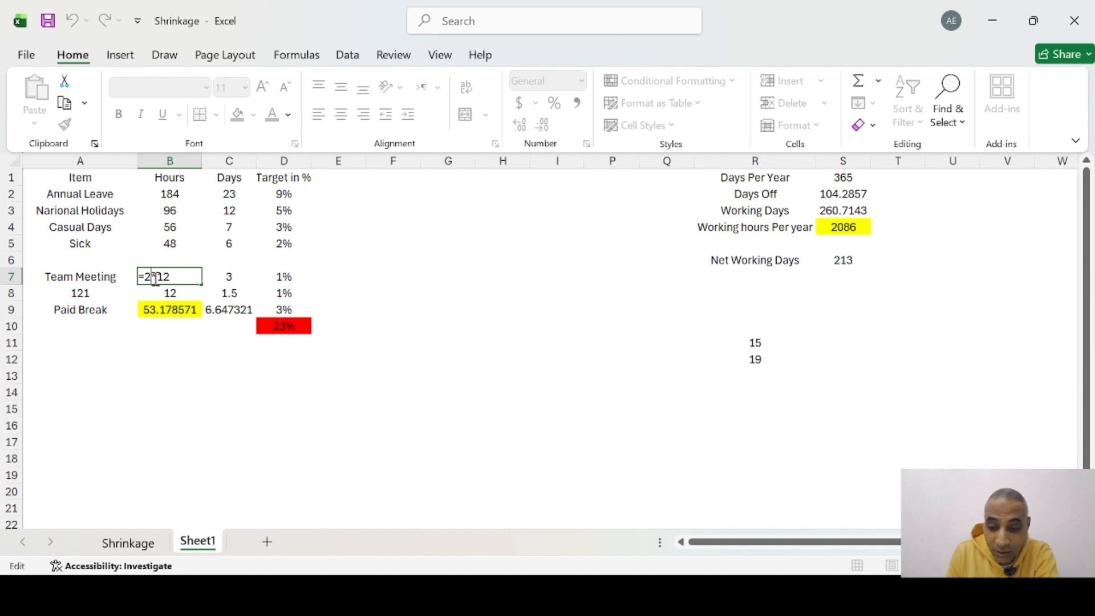
key(BackSpace)
text(1)
key(Return)
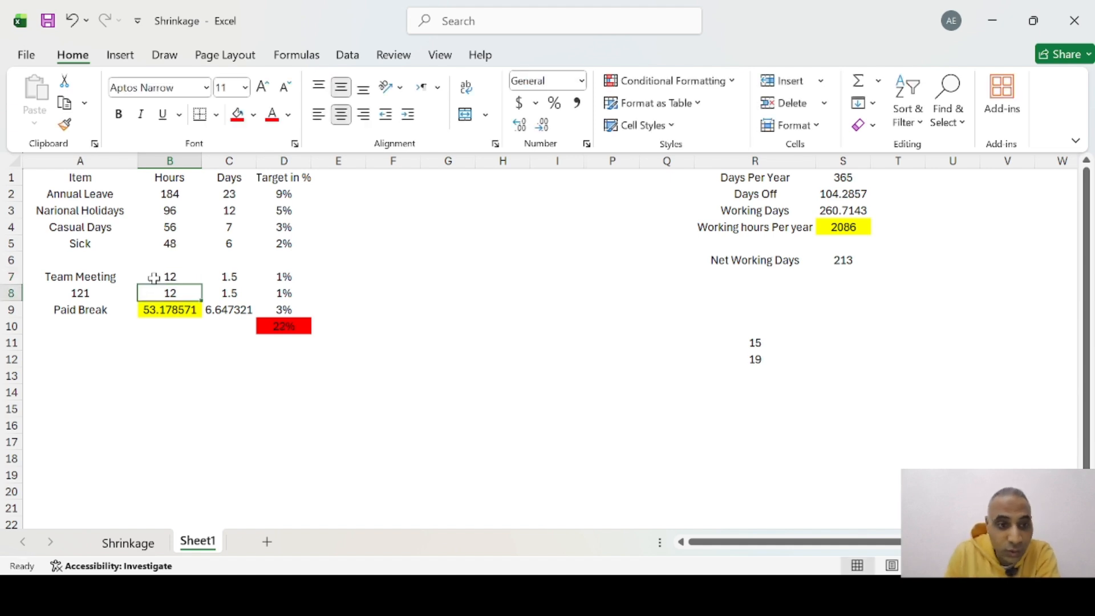
Step: Show the Team Meeting target in D7 with one decimal place and return it to whole percent
click(293, 276)
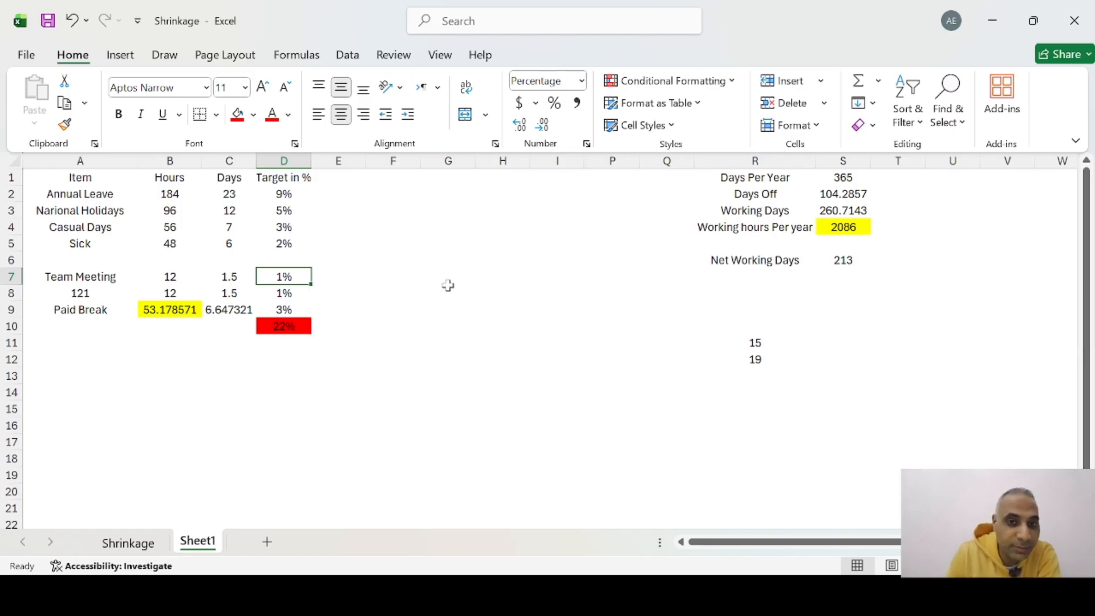
click(521, 126)
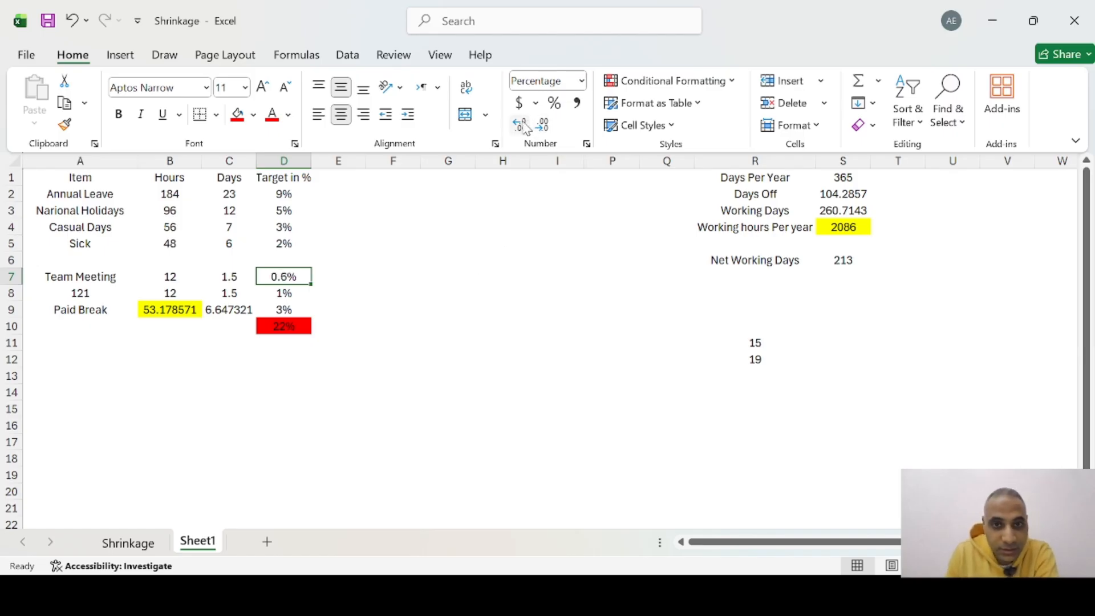
click(542, 124)
Step: Restore the Team Meeting hours formula in B7 to =2*12
click(178, 279)
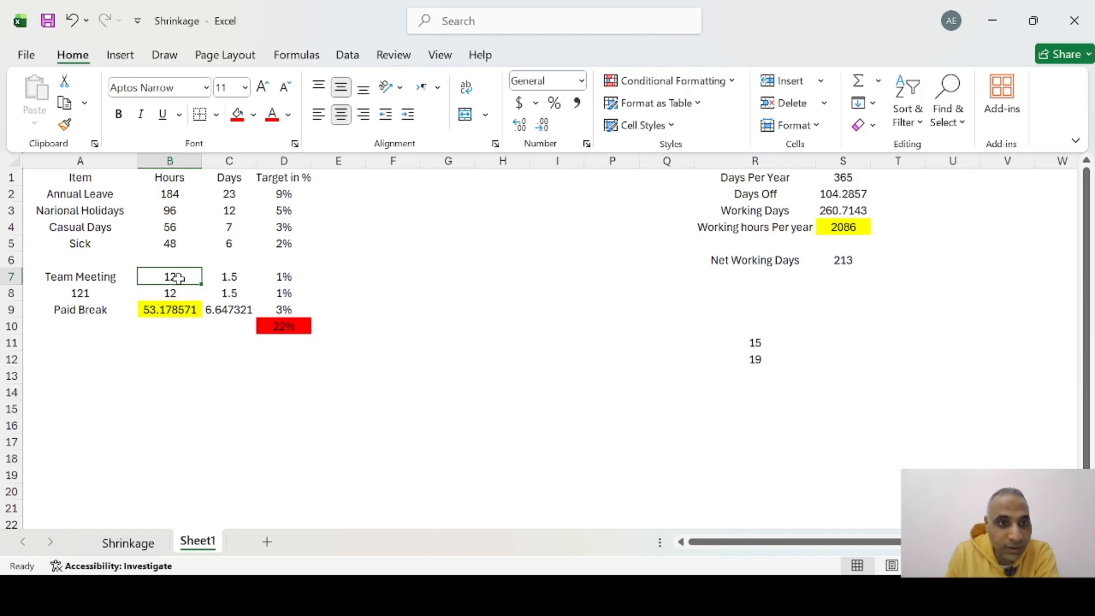
double_click(174, 283)
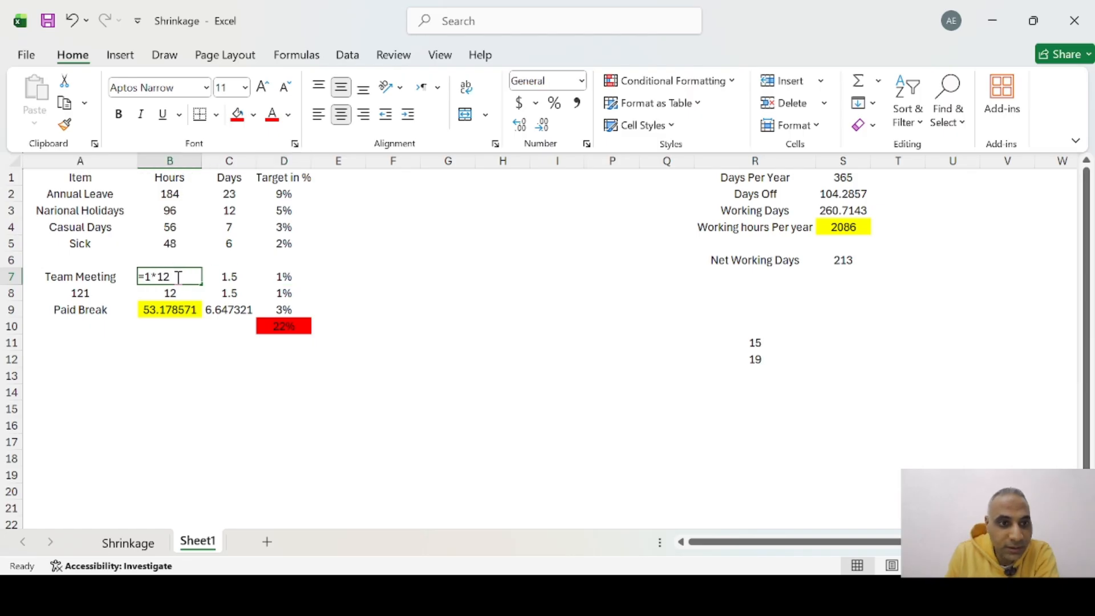
click(154, 276)
key(BackSpace)
text(2)
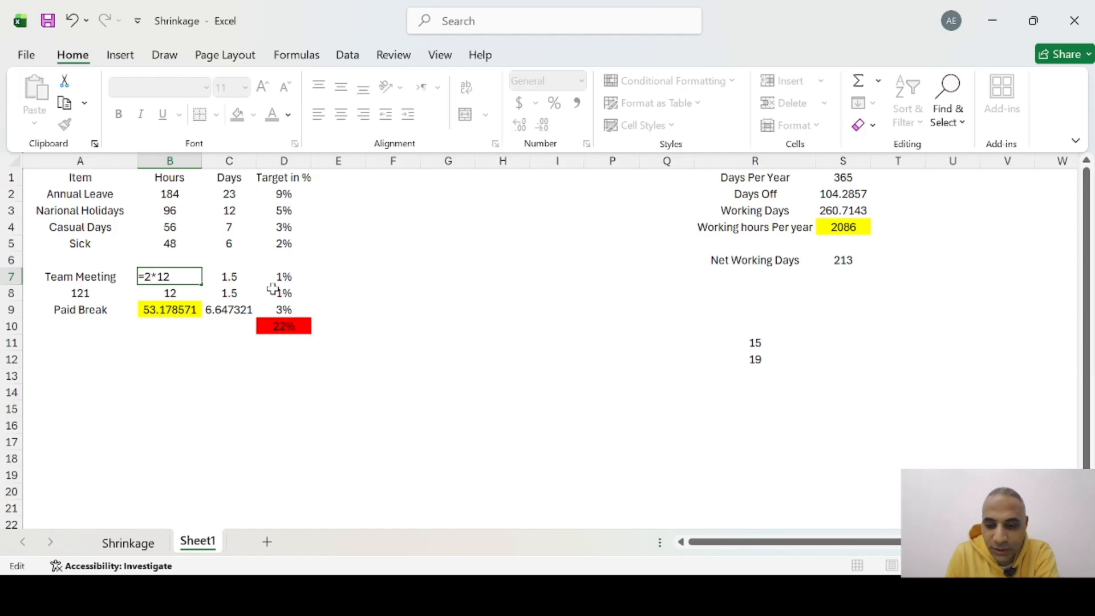
key(Return)
key(Right)
key(Up)
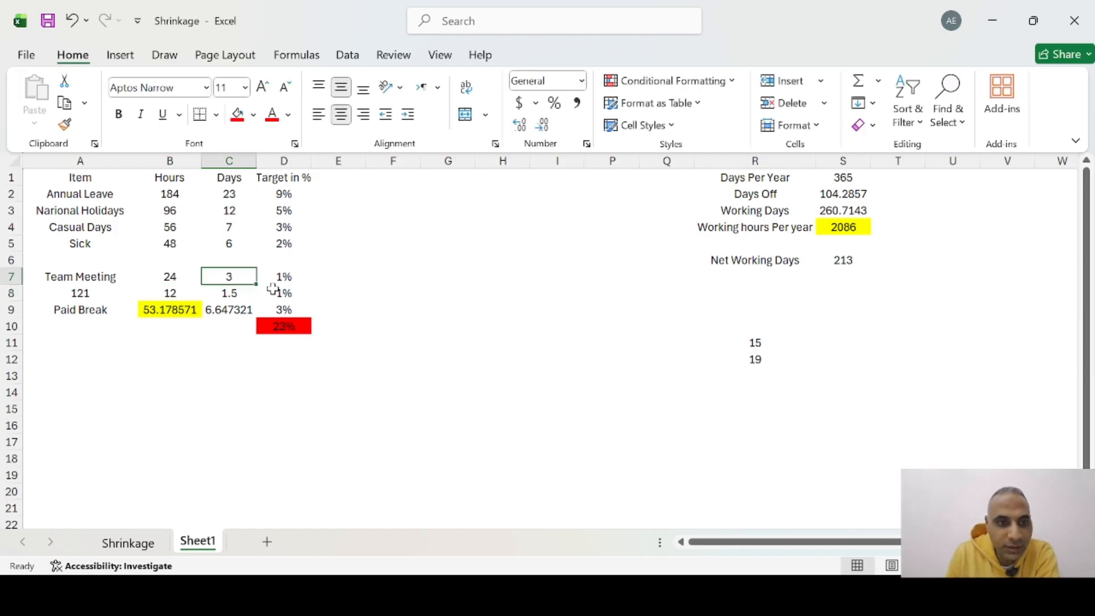
Step: Format the Team Meeting target in D7 to one decimal place and the total shrinkage in D10 to two
click(290, 276)
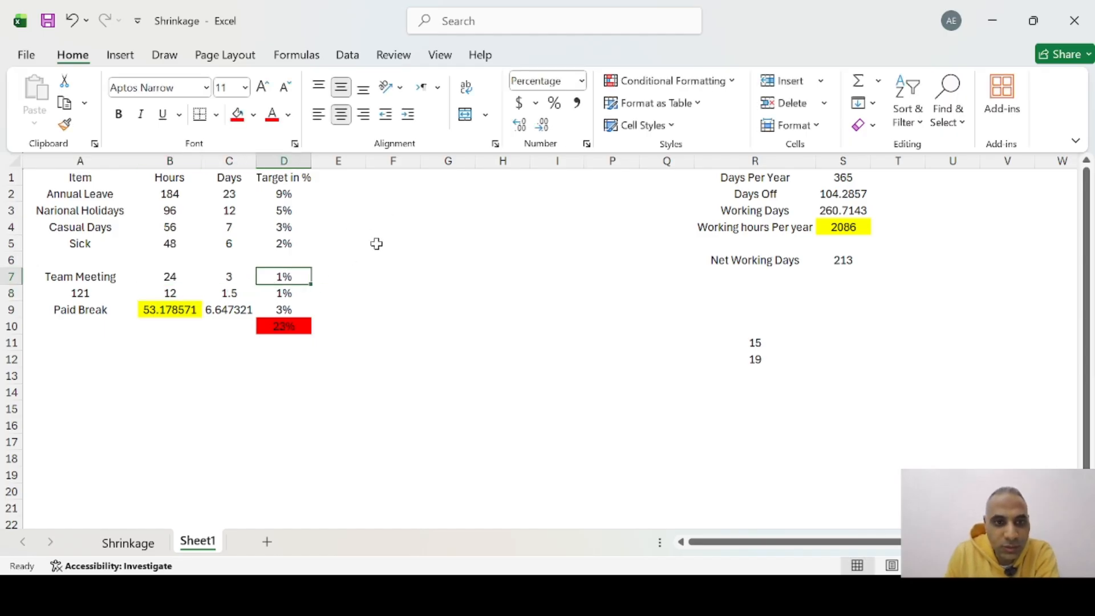
click(521, 126)
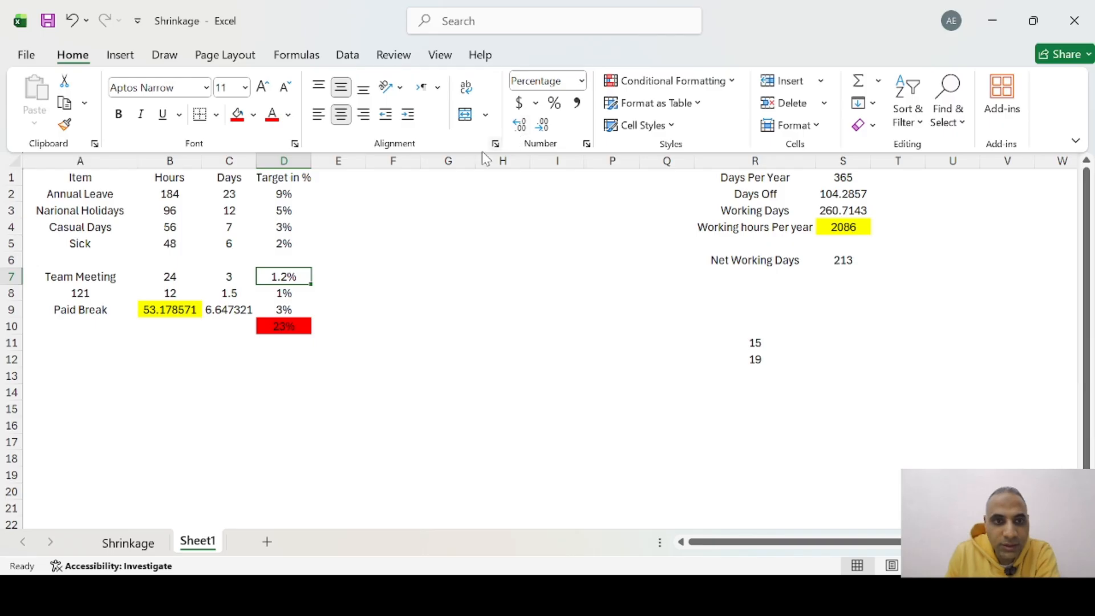
click(168, 279)
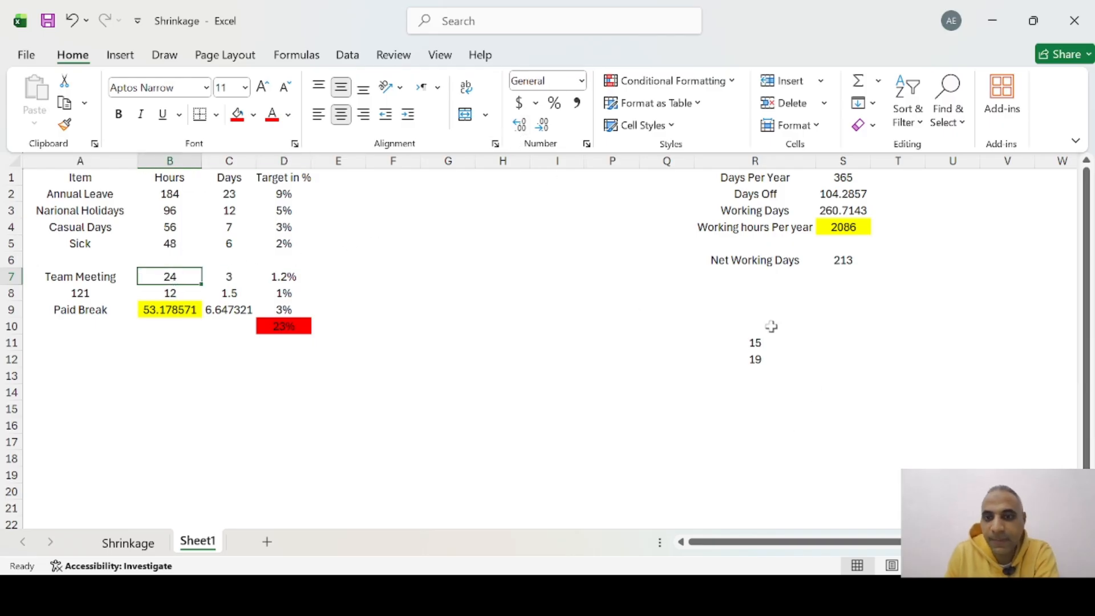
click(758, 347)
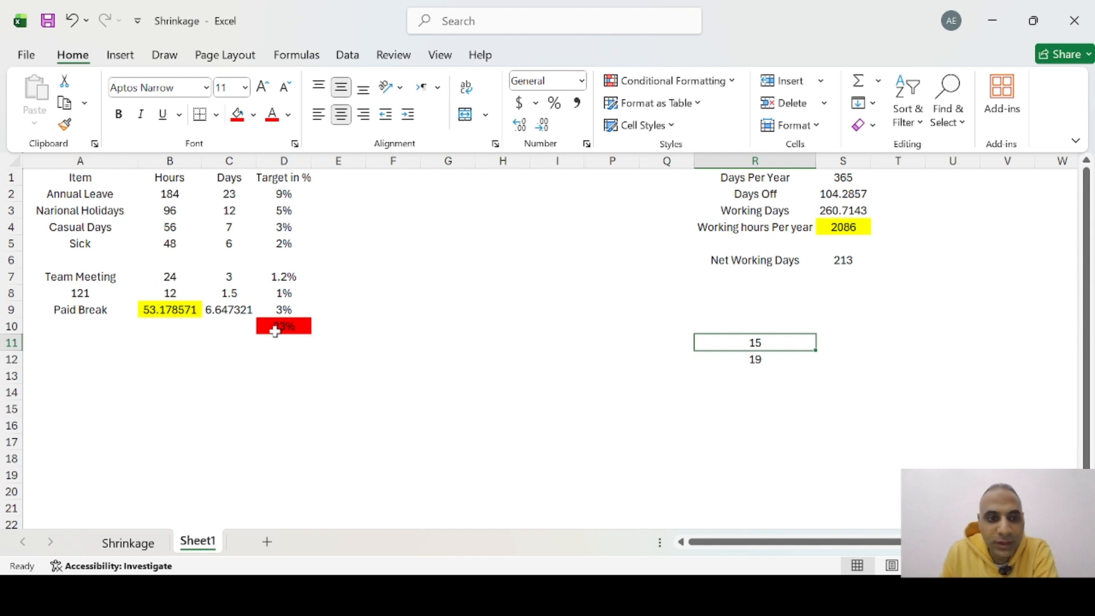
click(277, 325)
click(520, 124)
click(520, 124)
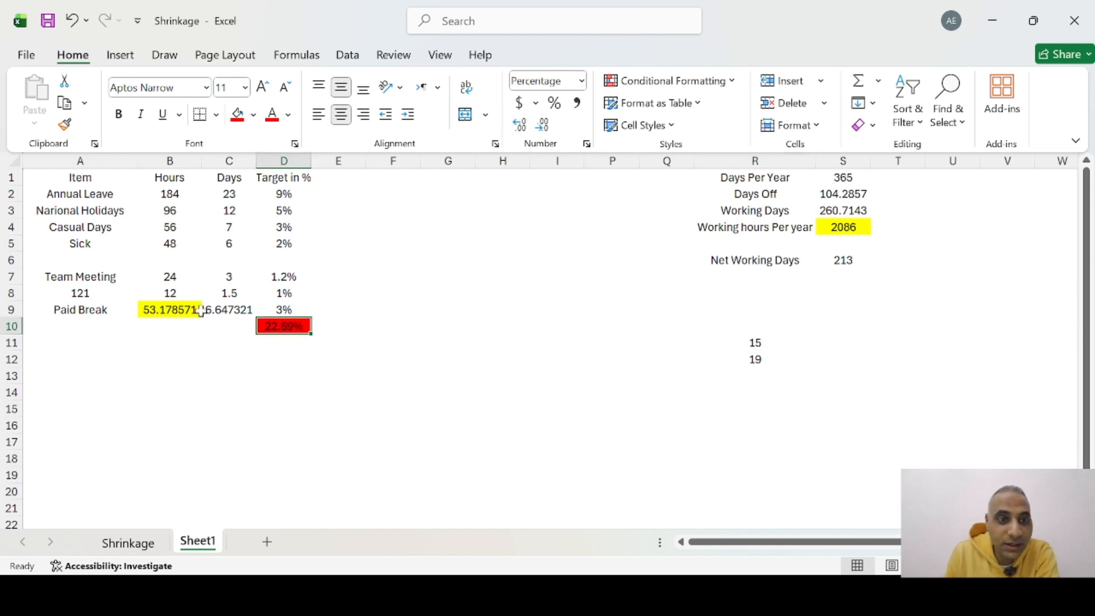
Step: Try one meeting hour per month by changing the Team Meeting formula in B7 to =1*12
click(163, 278)
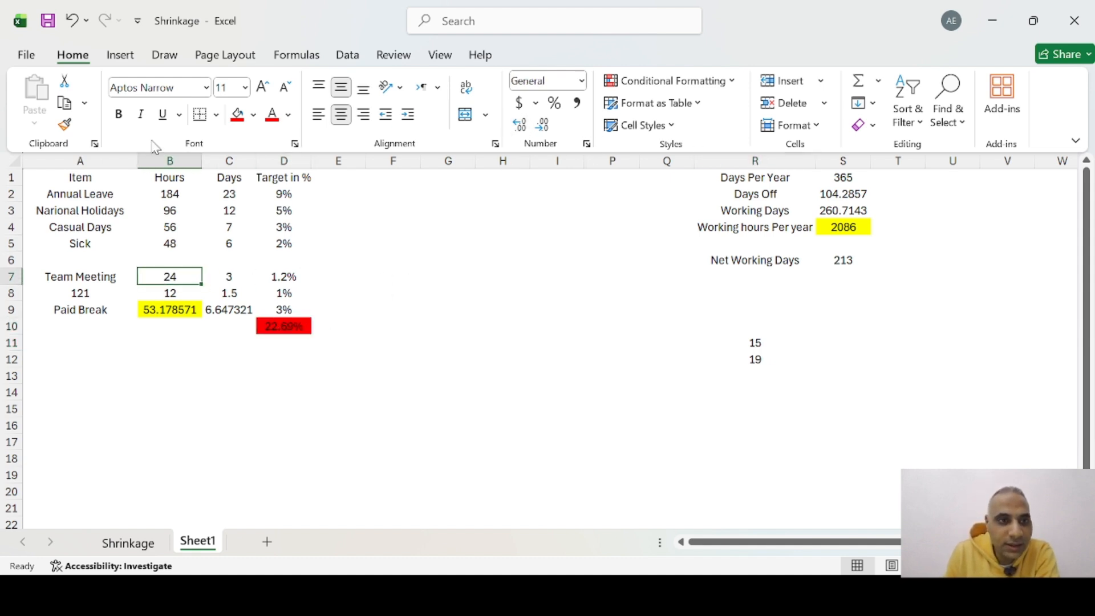
double_click(182, 276)
double_click(148, 276)
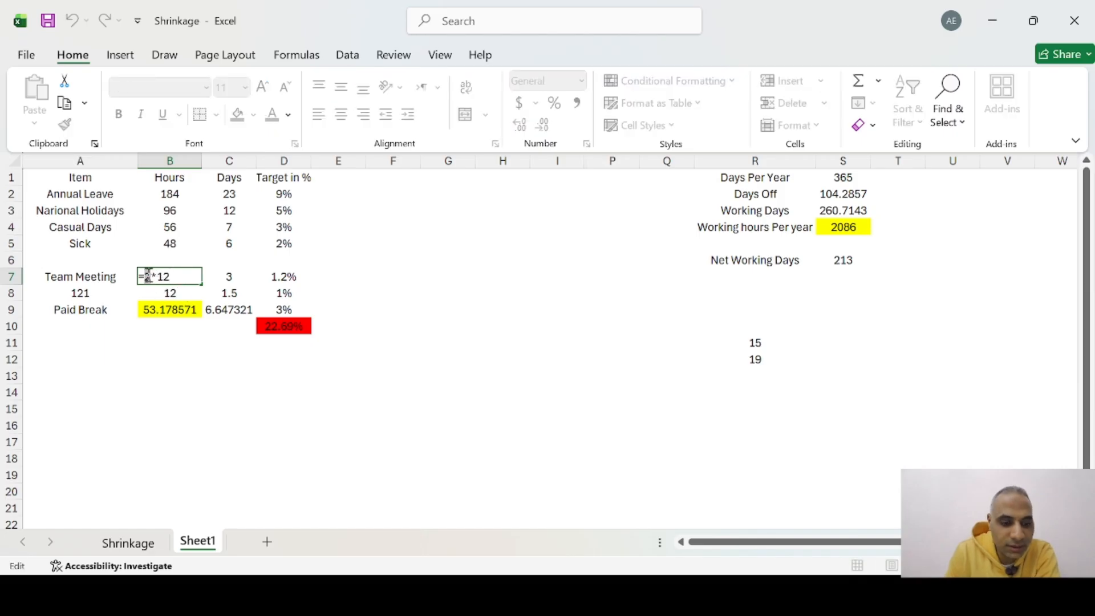
text(1)
key(Return)
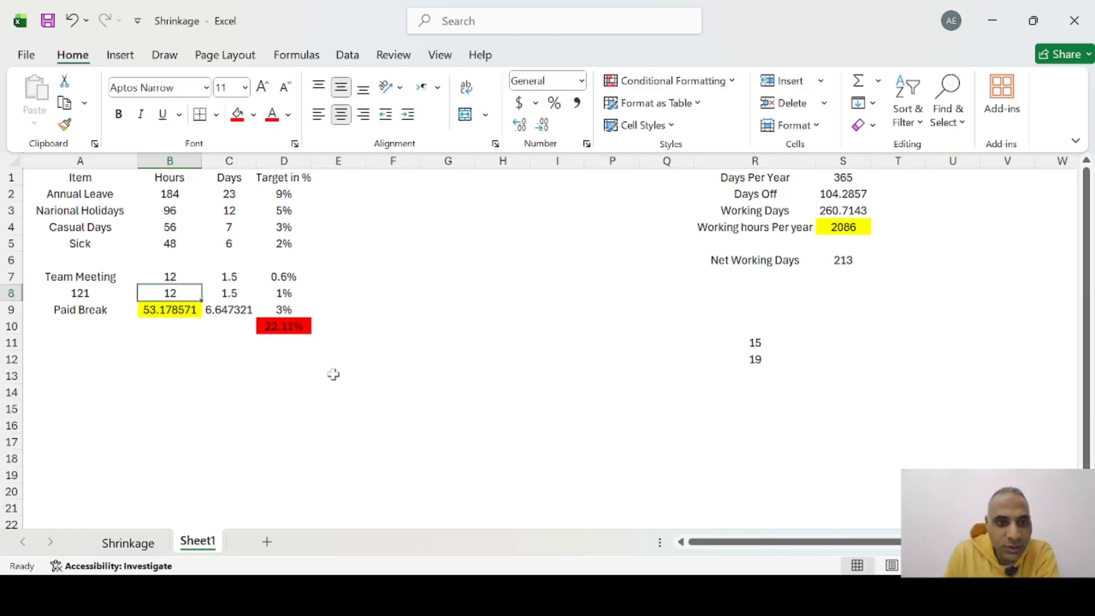
Step: Display the grossed-up result in R12 with two decimal places
click(758, 346)
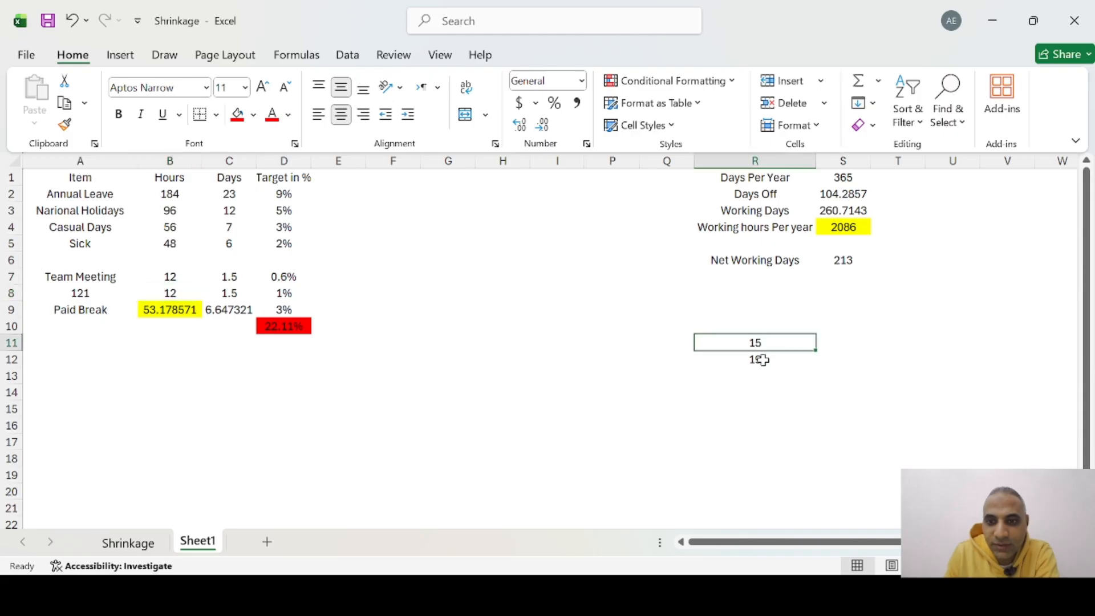
click(762, 359)
double_click(520, 124)
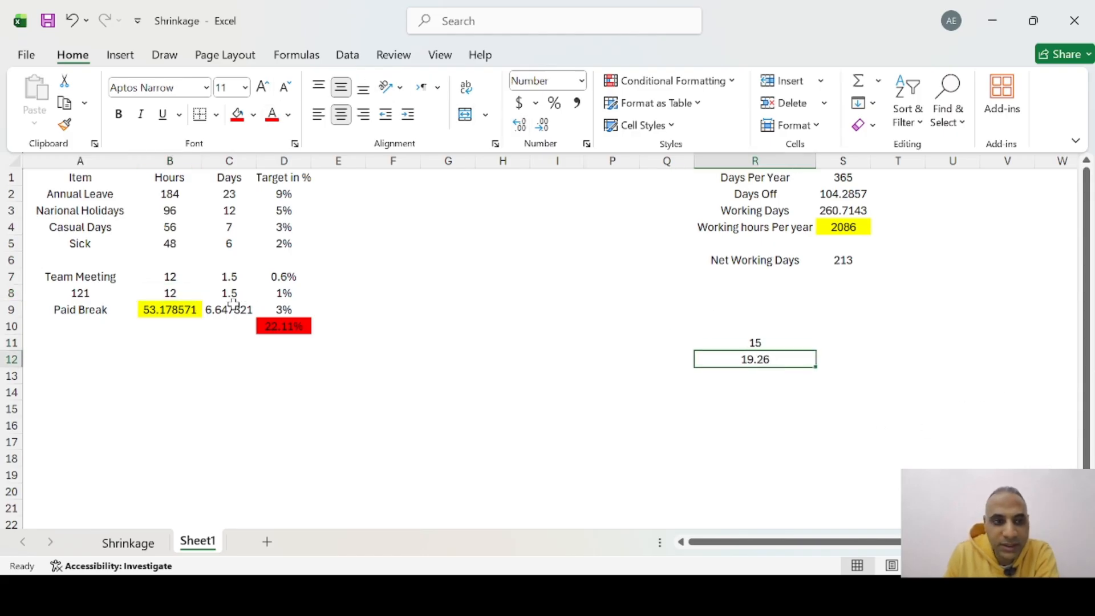
Step: Undo the decimal formatting of R12 and the last change to the Team Meeting hours in B7
click(179, 279)
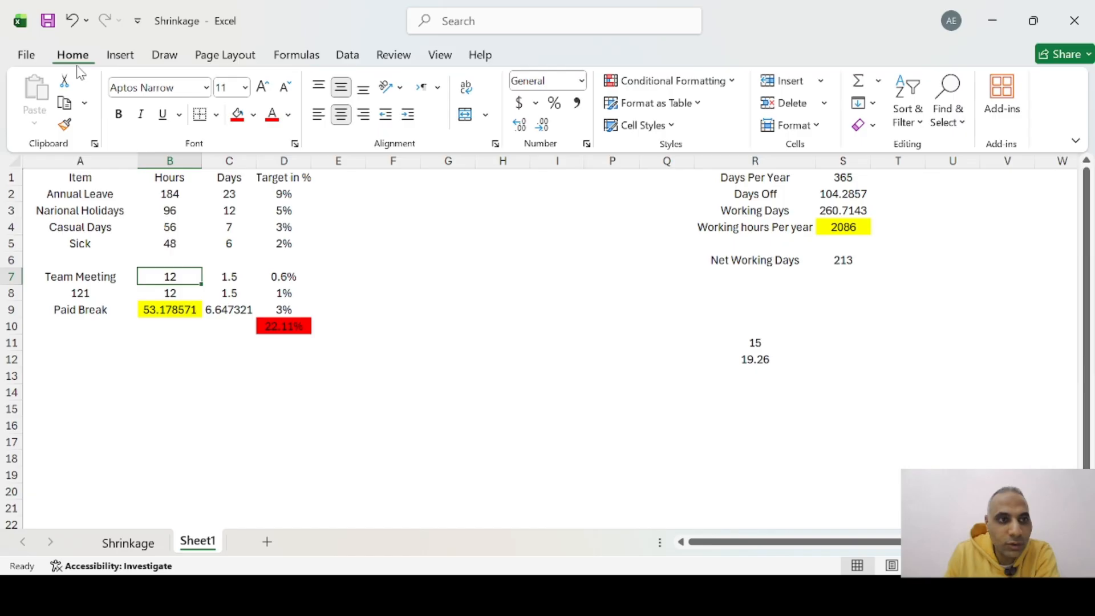
double_click(70, 24)
click(71, 23)
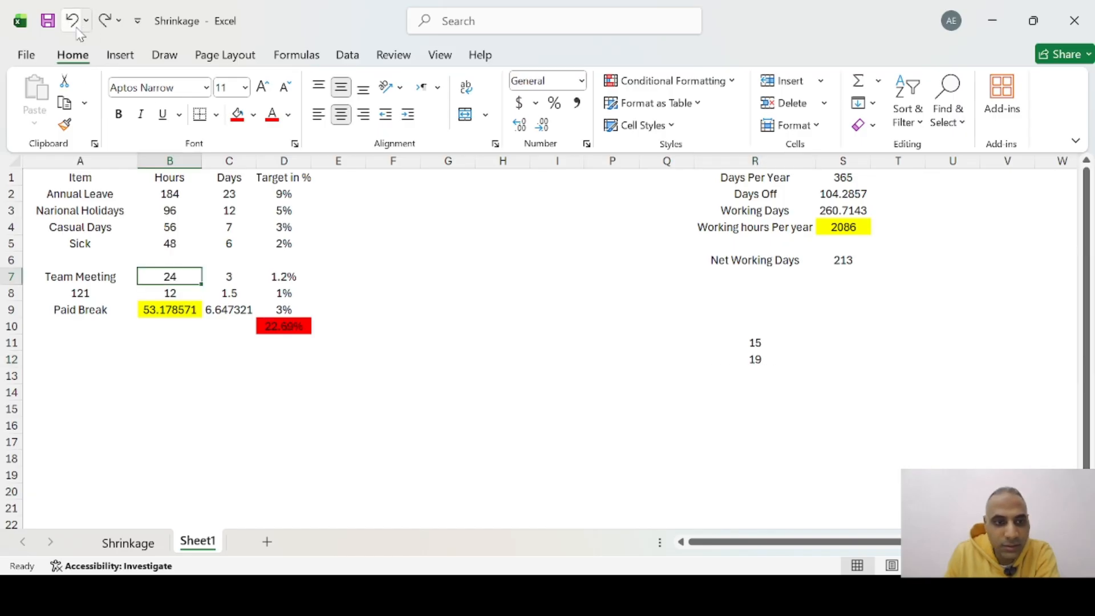
Step: Format the grossed-up result in R12 to two decimal places again
click(755, 360)
double_click(525, 128)
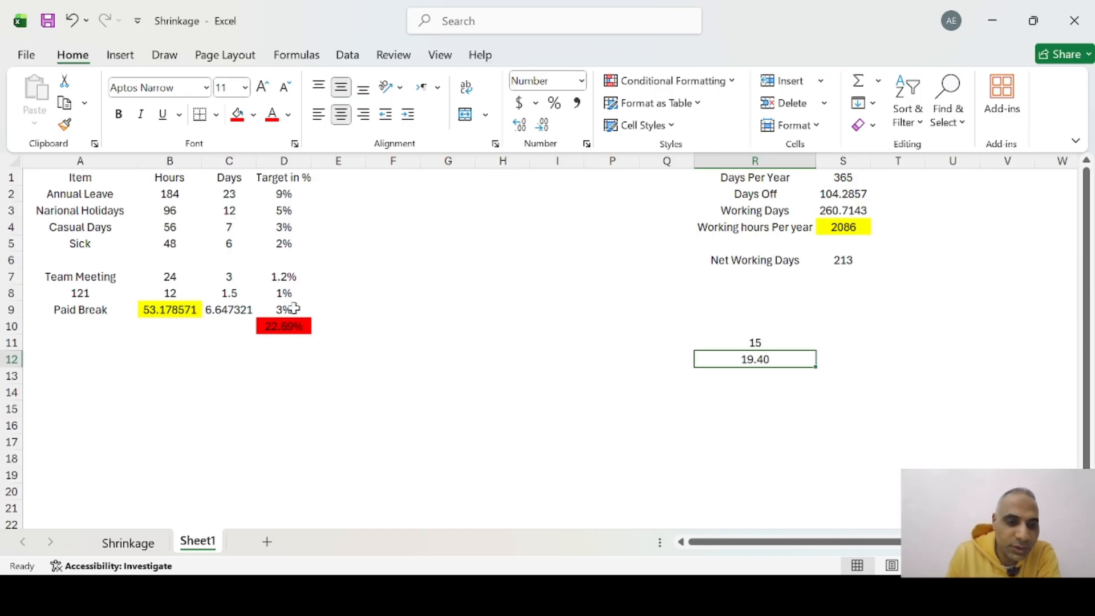
drag(294, 308, 289, 295)
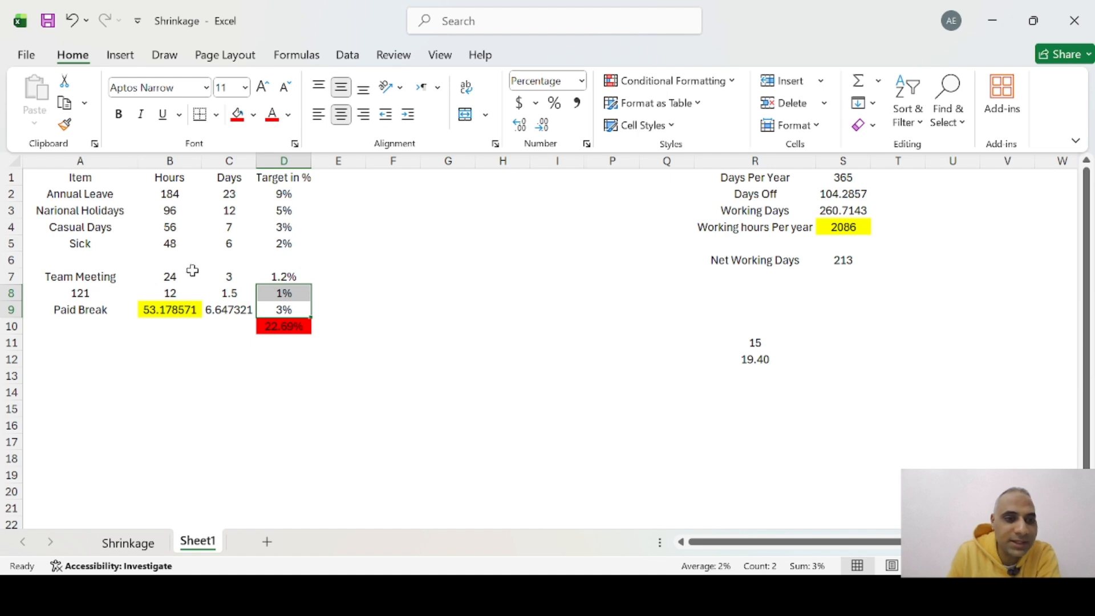
Step: Clear the Team Meeting hours in B7 and the 121 hours in B8
click(67, 276)
drag(85, 292, 167, 290)
click(174, 276)
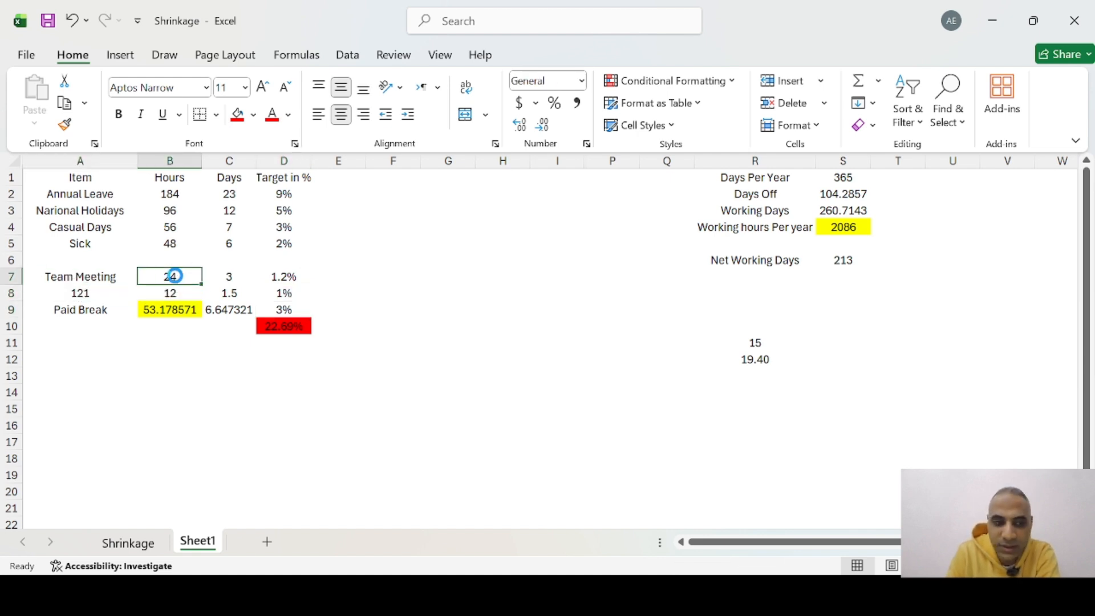
key(Delete)
click(287, 329)
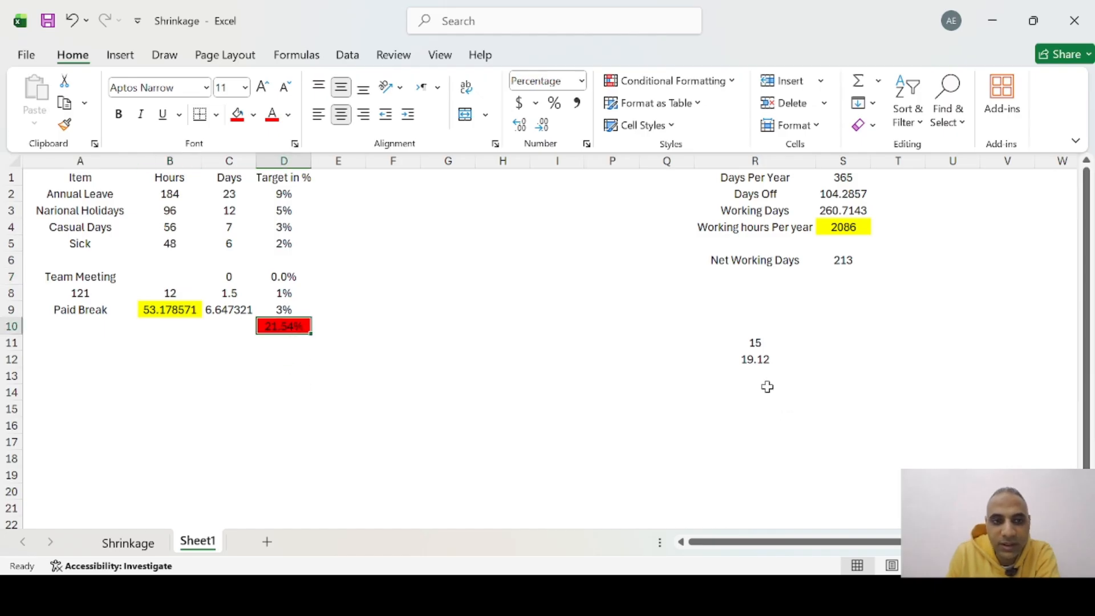
click(174, 289)
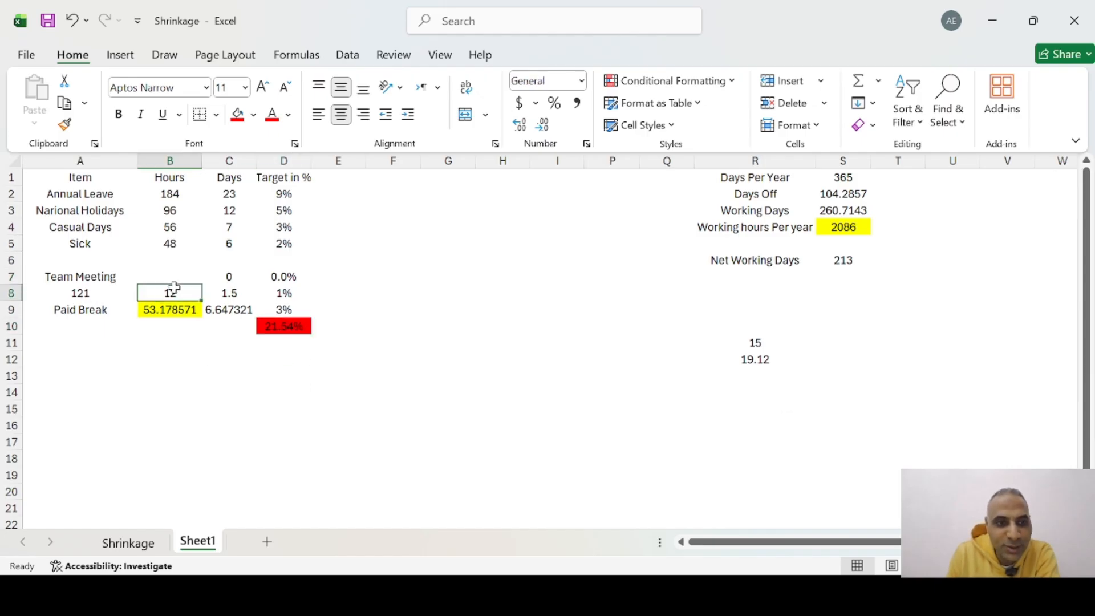
key(Delete)
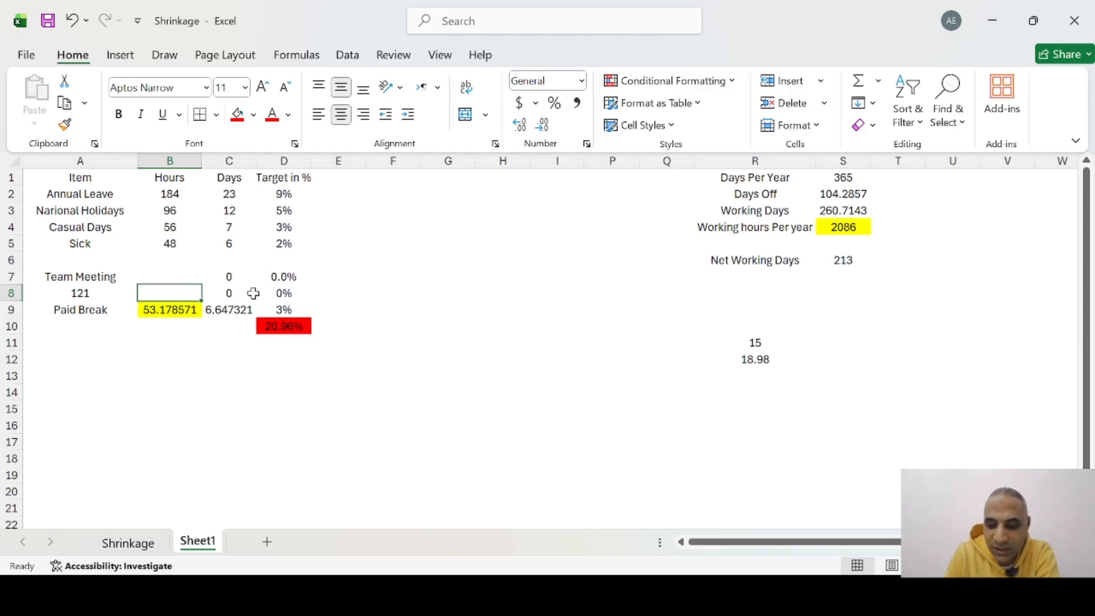
Step: Reduce the Paid Break to 10 minutes by changing the B9 formula to =(10/60)*S6
key(Down)
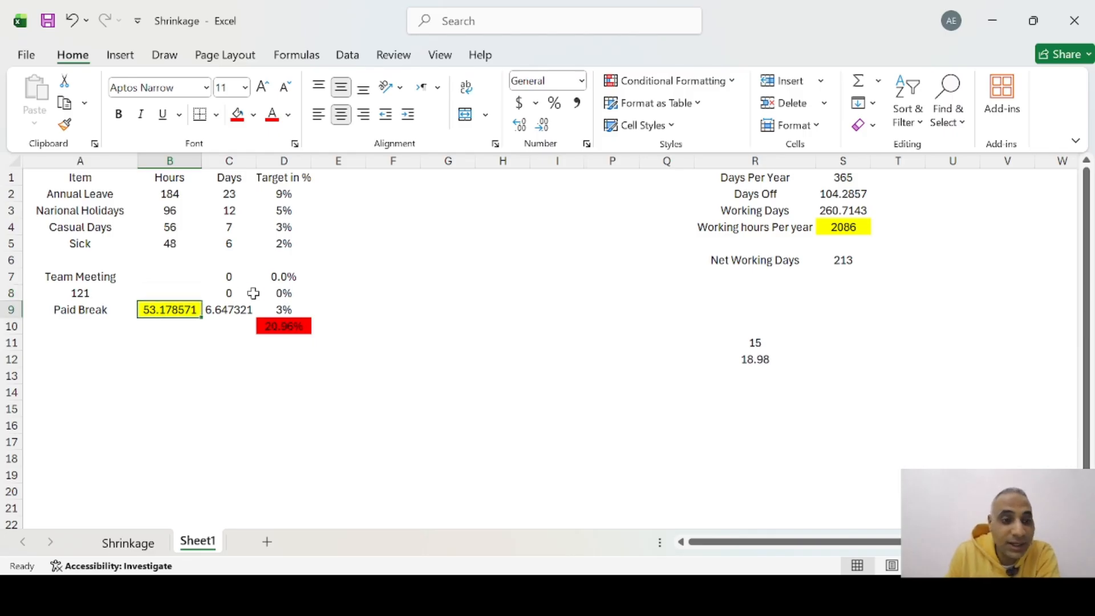
double_click(172, 311)
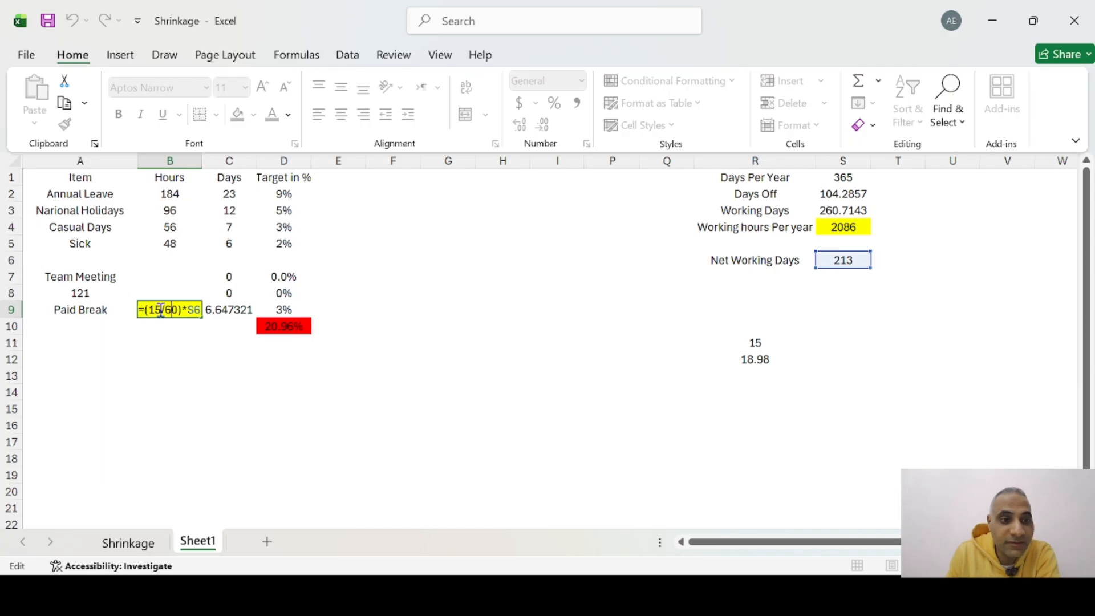
click(161, 310)
key(BackSpace)
text(0)
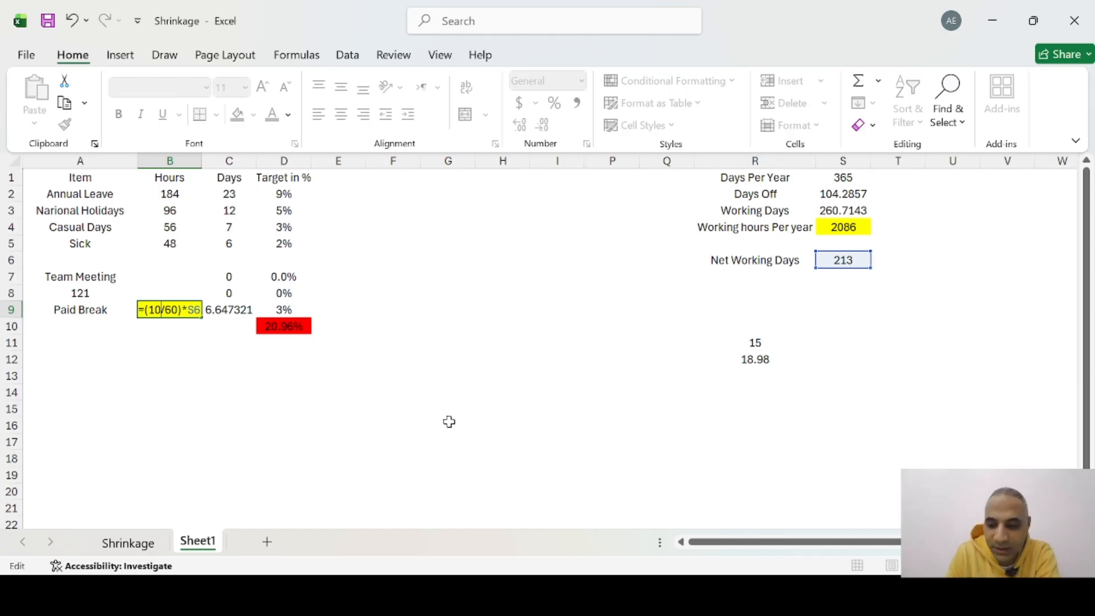
key(Return)
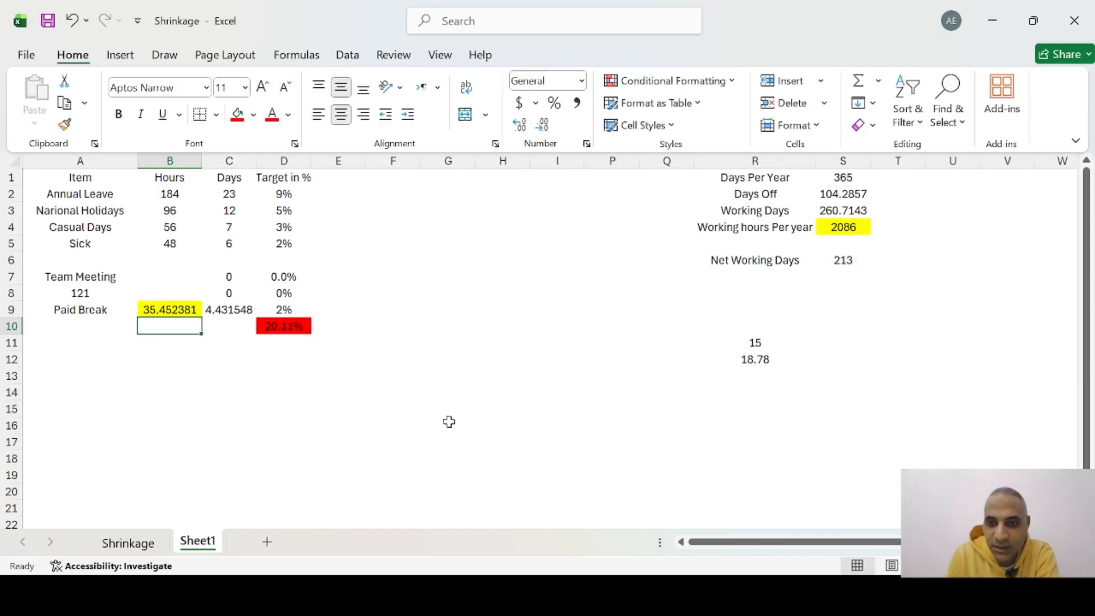
click(757, 361)
drag(290, 195, 311, 277)
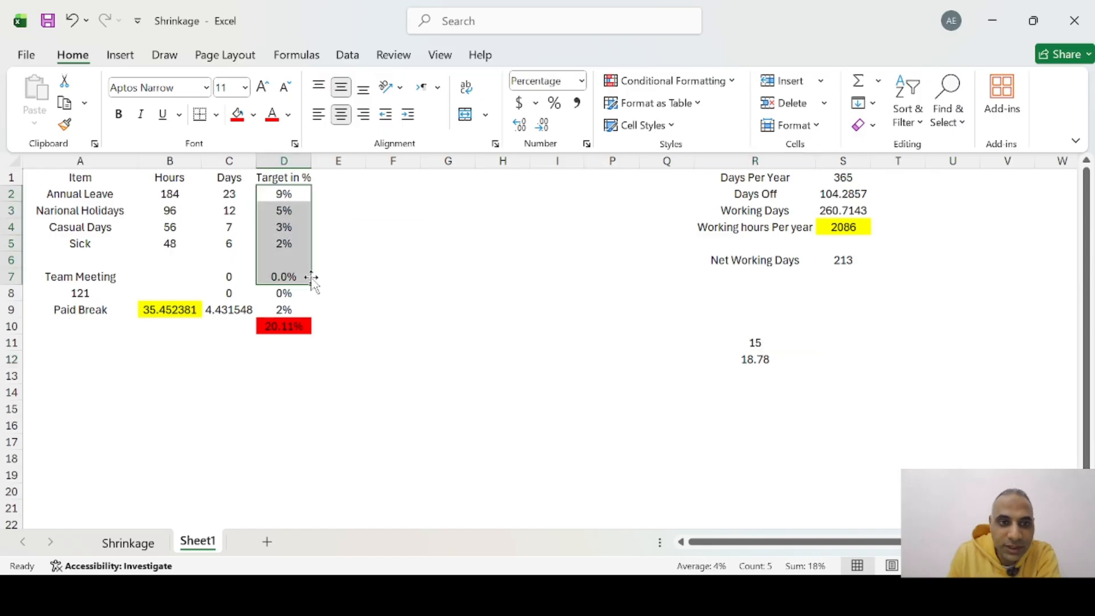
click(768, 365)
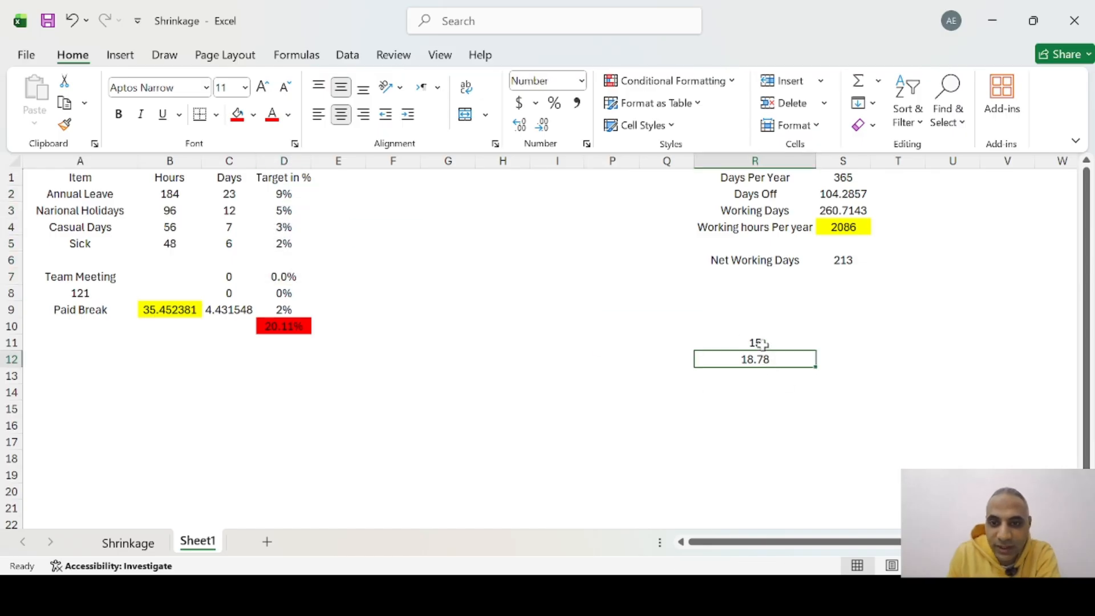
click(761, 342)
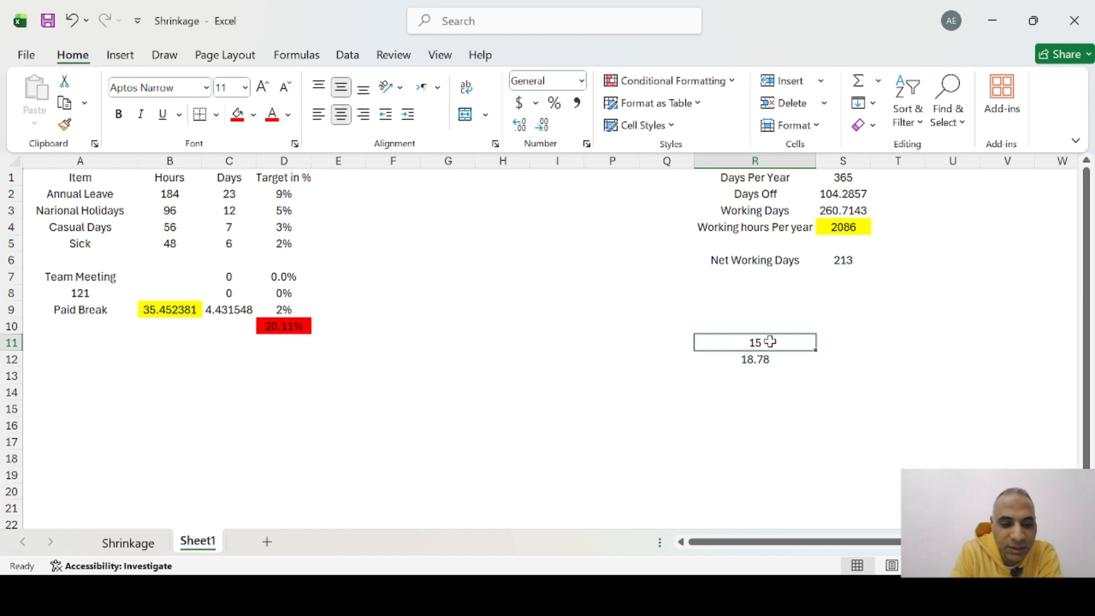
Step: Try 80 as the example figure in R11 and check the grossed-up result in R12
text(80)
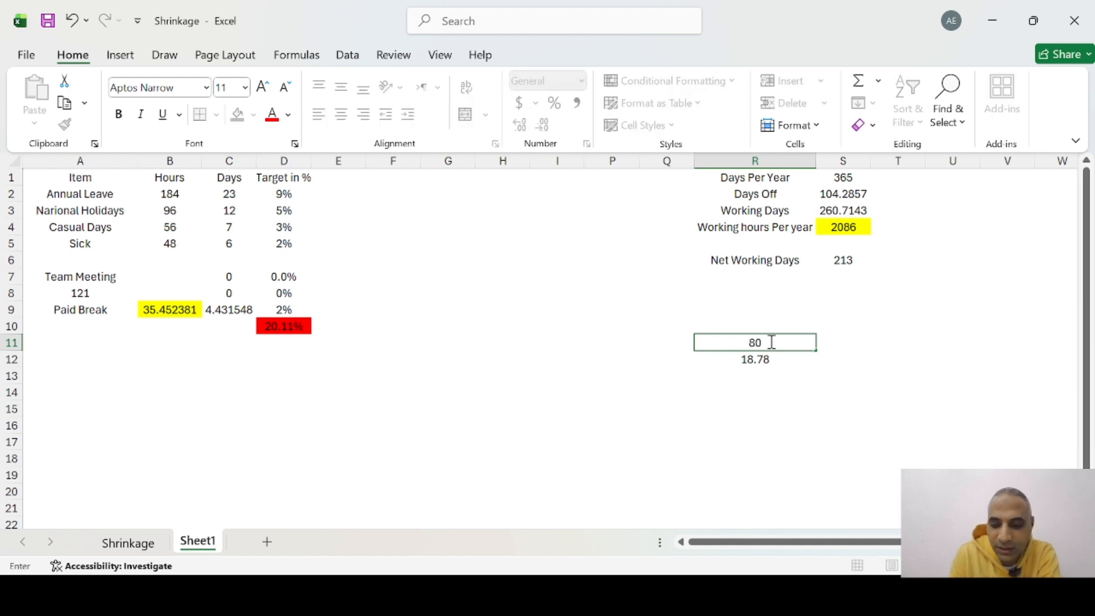
key(Return)
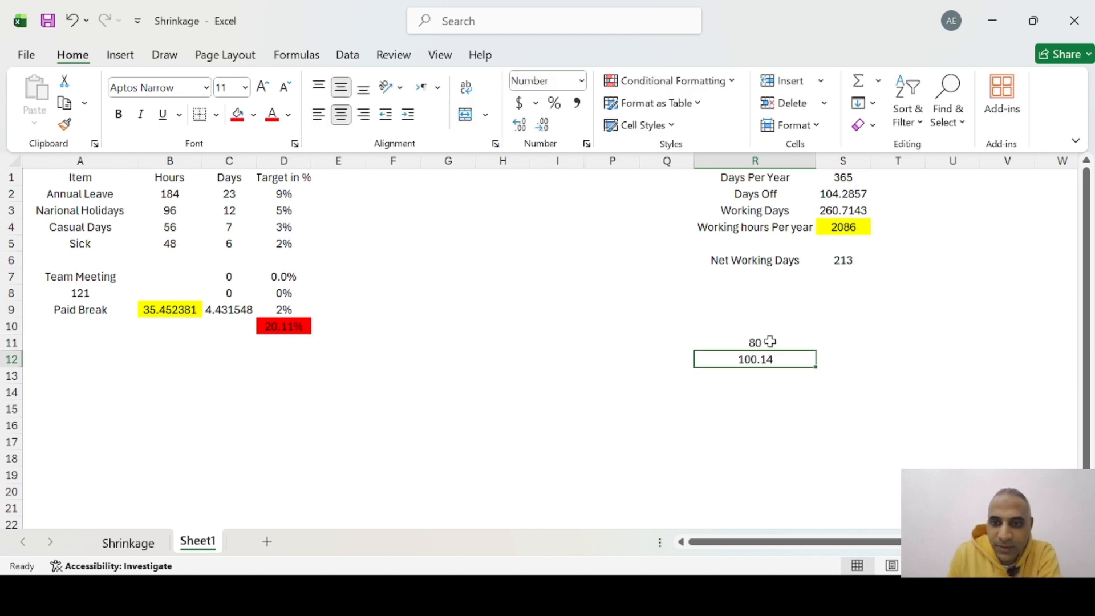
click(770, 342)
click(763, 358)
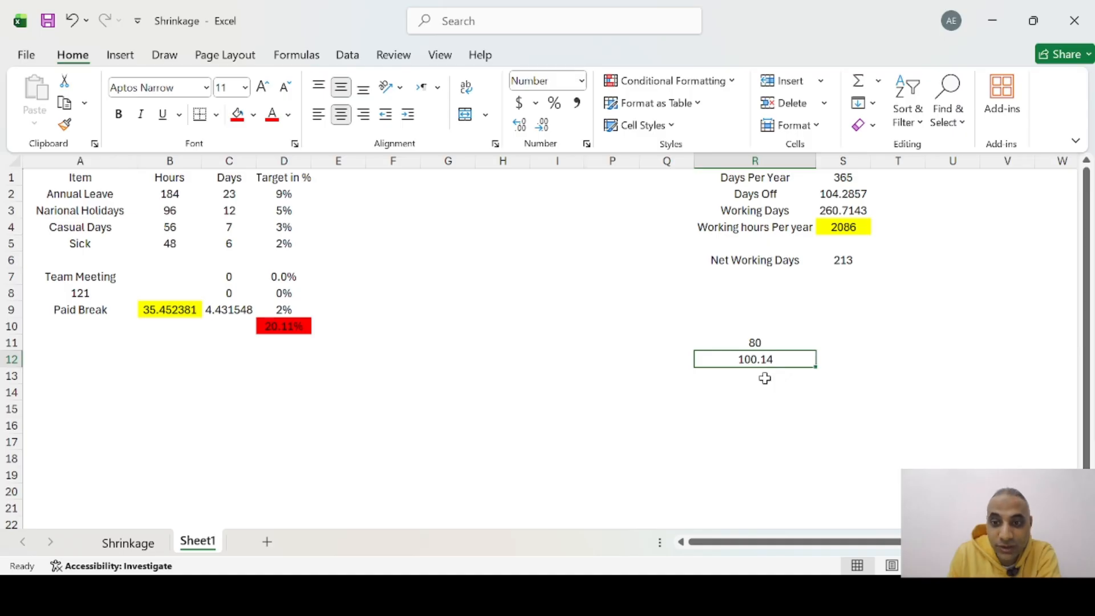
Step: Undo the R11 entry, the 10-minute Paid Break formula in B9, and the clearing of the 121 and Team Meeting hours
key(ctrl+z)
key(ctrl+z)
key(ctrl+z)
key(ctrl+z)
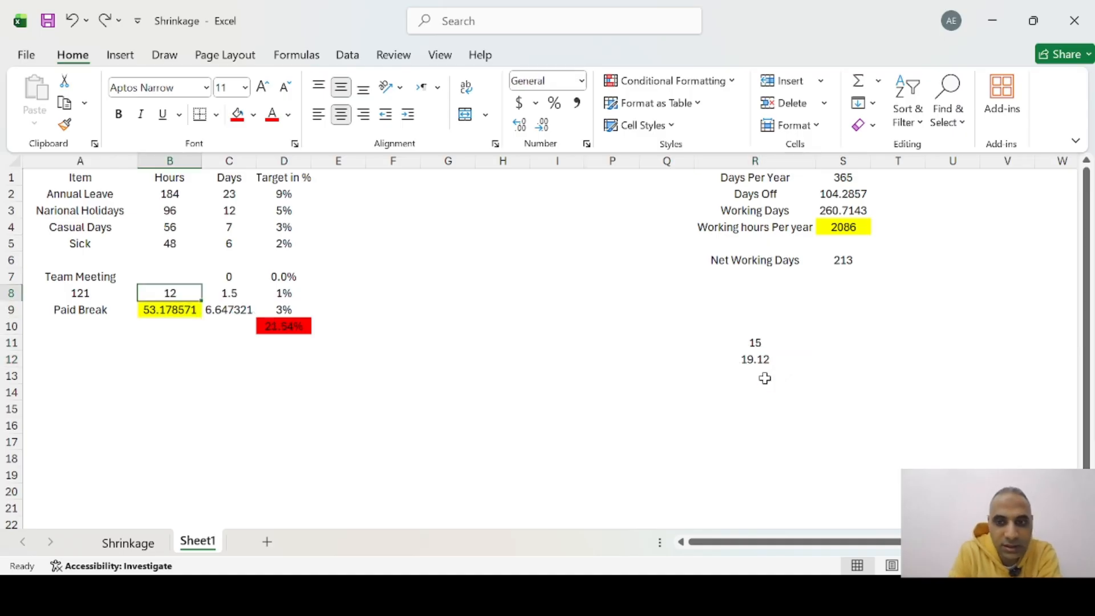
Step: Set the example figure in R11 to 80 with the original meeting, 121 and break hours in place
click(754, 344)
text(80)
key(Return)
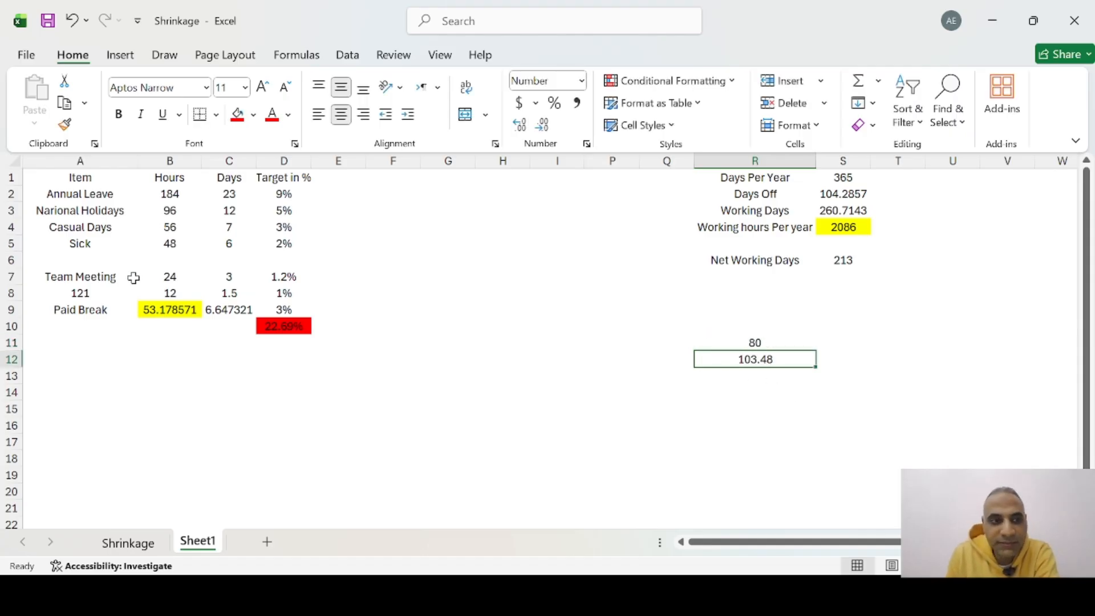
Step: Clear the Team Meeting hours in B7 and the 121 hours in B8, and check the grossed-up result in R12
click(161, 274)
key(Delete)
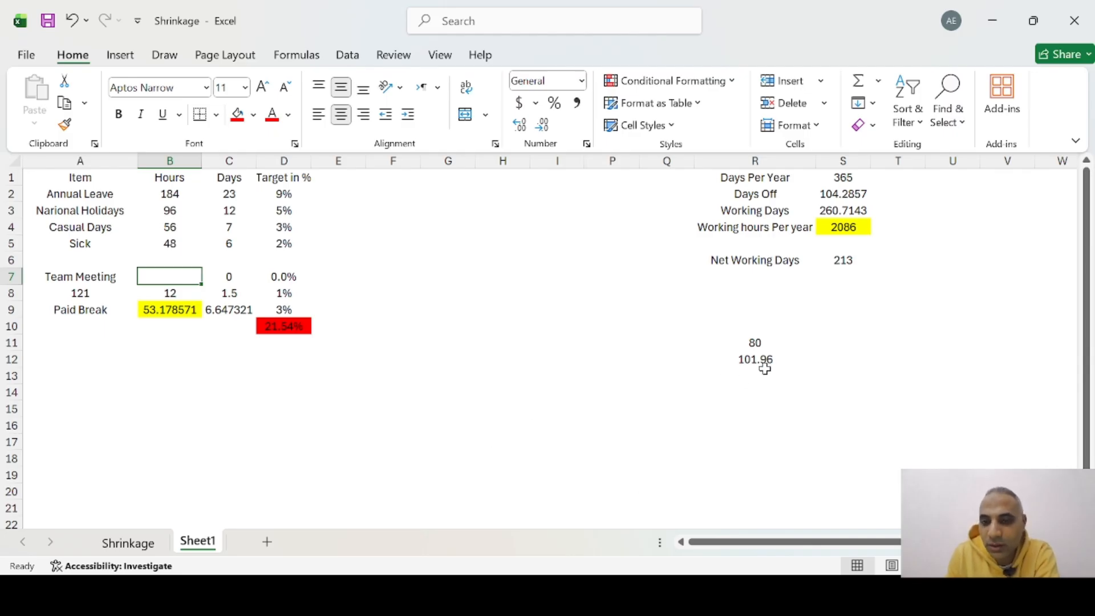
click(161, 293)
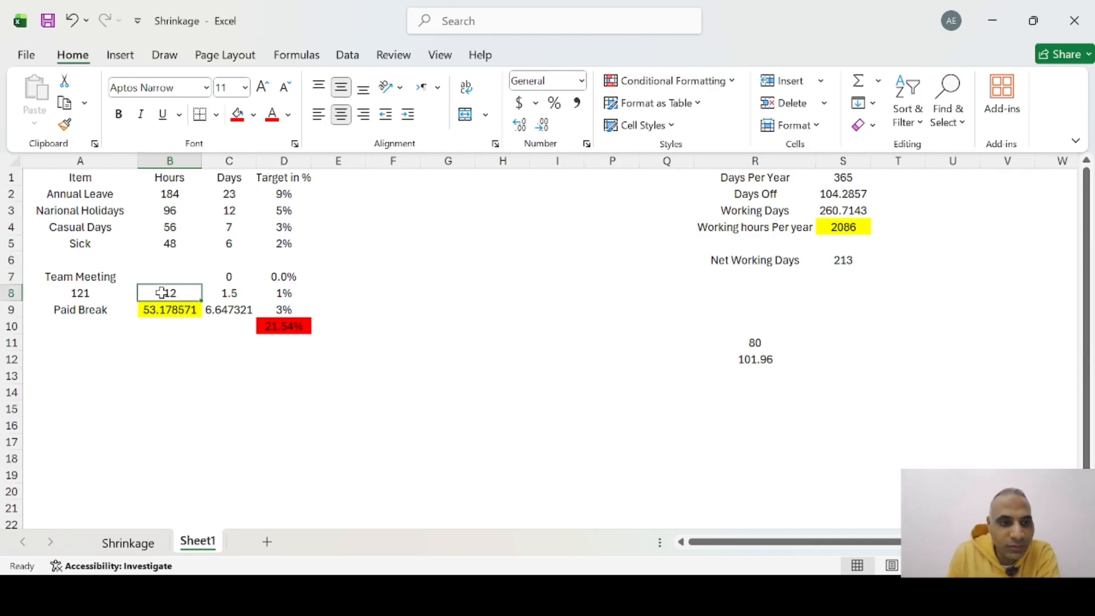
key(Delete)
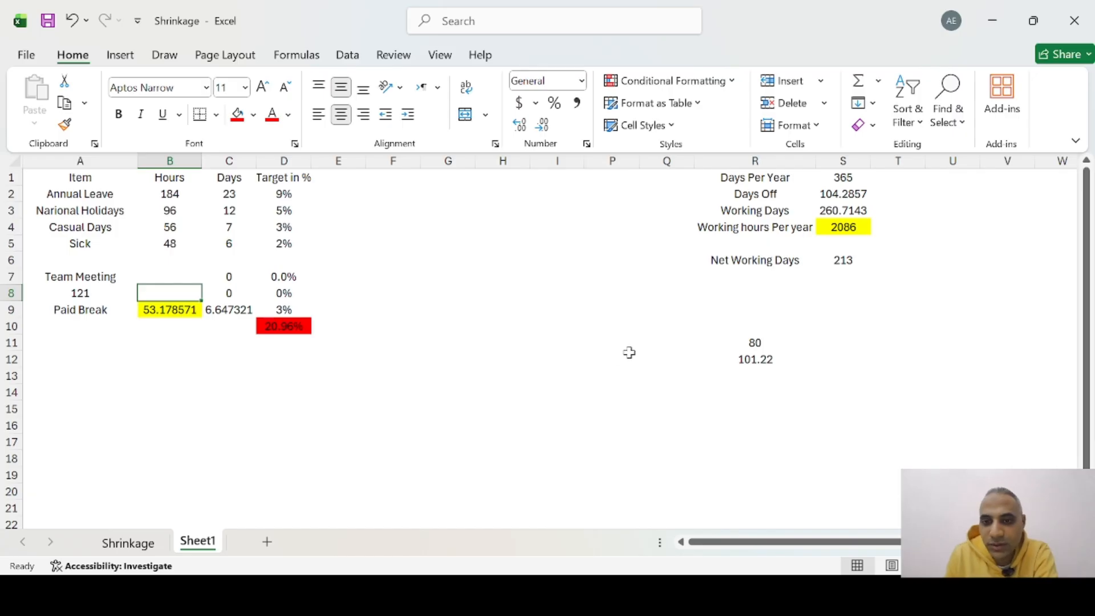
click(760, 360)
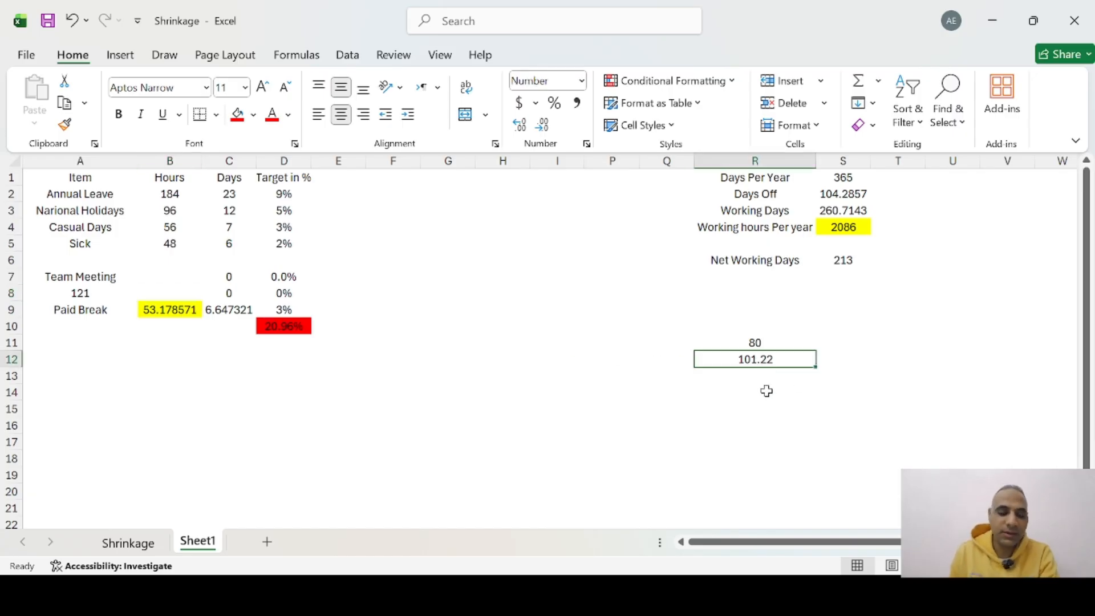
key(alt+Tab)
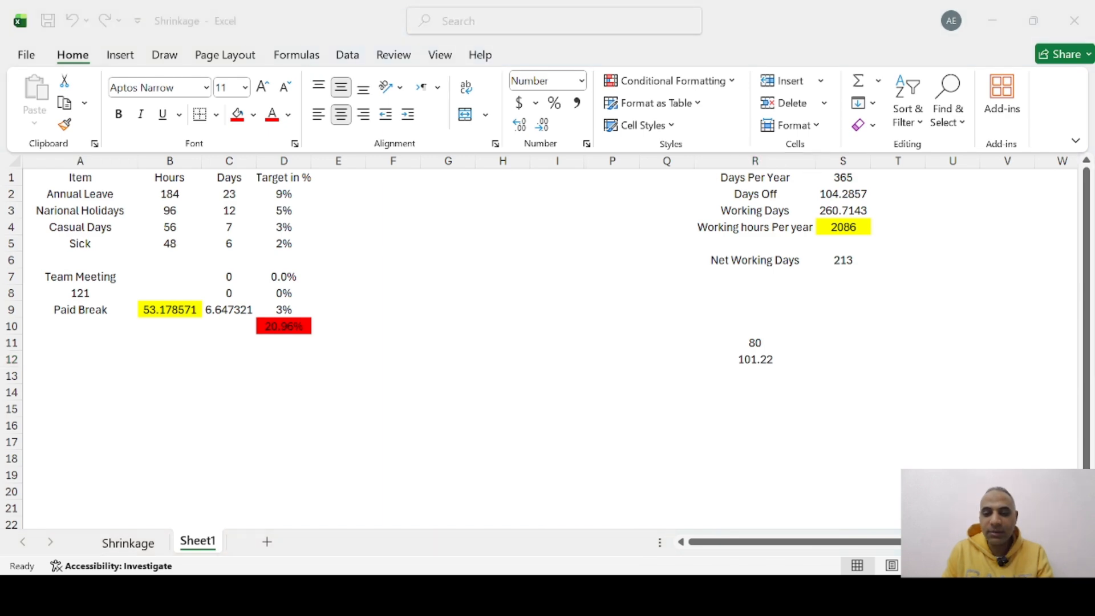